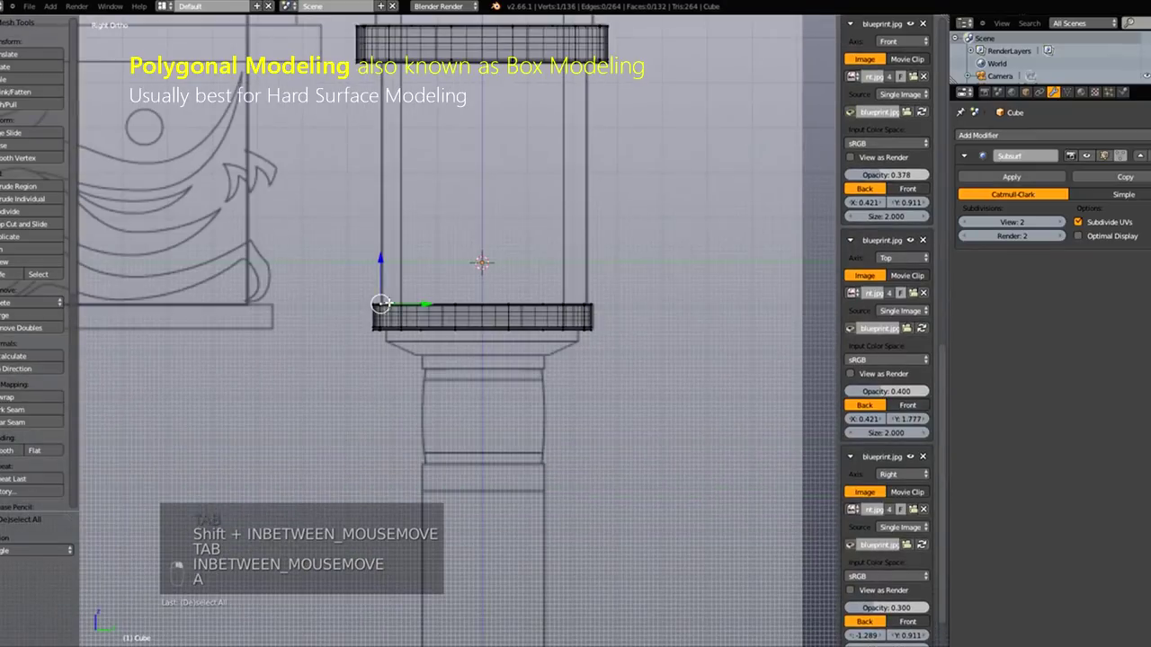
Clear the selection and select all linked geometry of the lower flat disc below the column.
key("a")
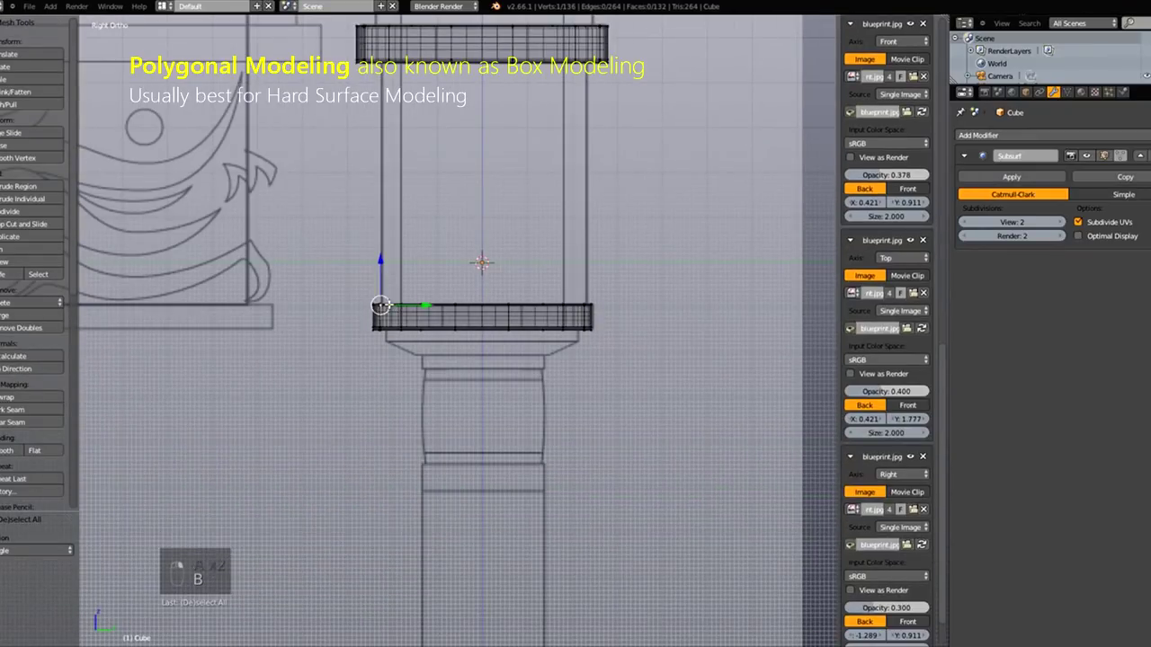
key("l")
scroll(459, 320, "up", 2)
middle_click_drag(459, 320, 460, 401, "shift")
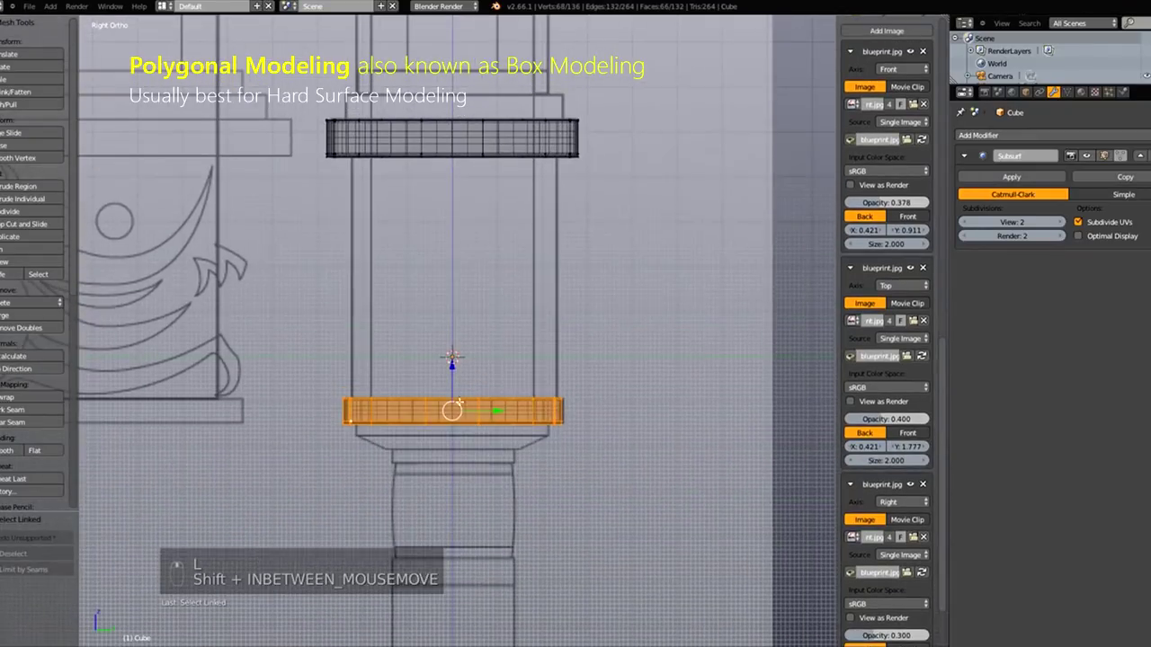
Leave the isolated local view so the whole model is shown, and save the file.
key("KP_Divide")
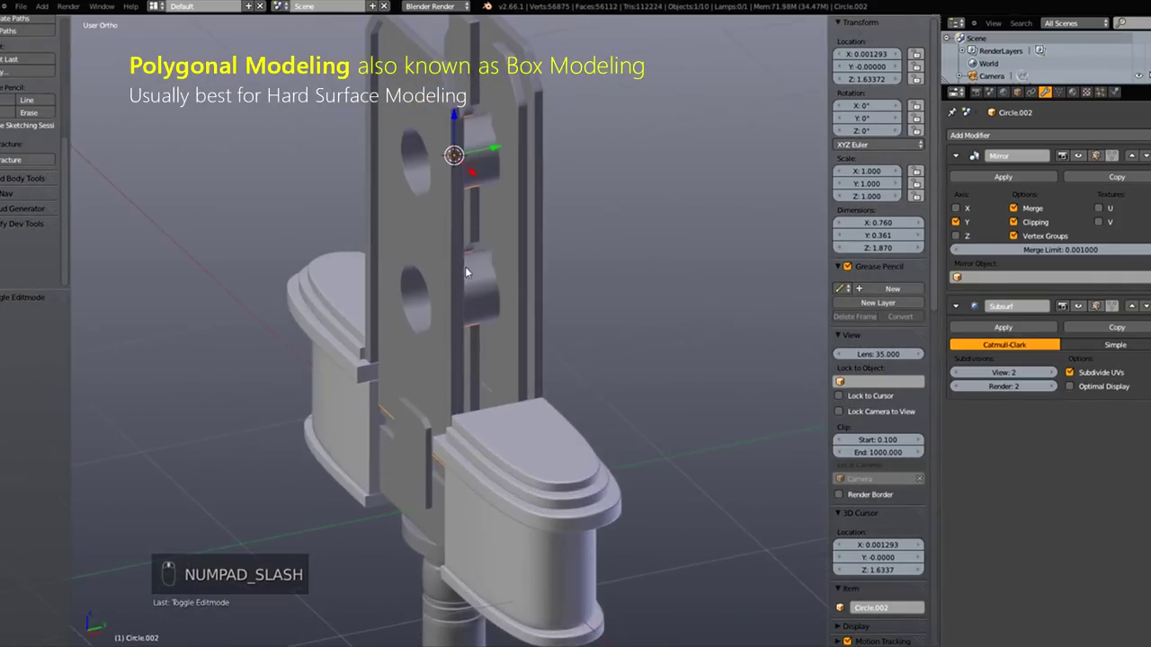
key("ctrl+s")
middle_click_drag(490, 277, 472, 260, "shift")
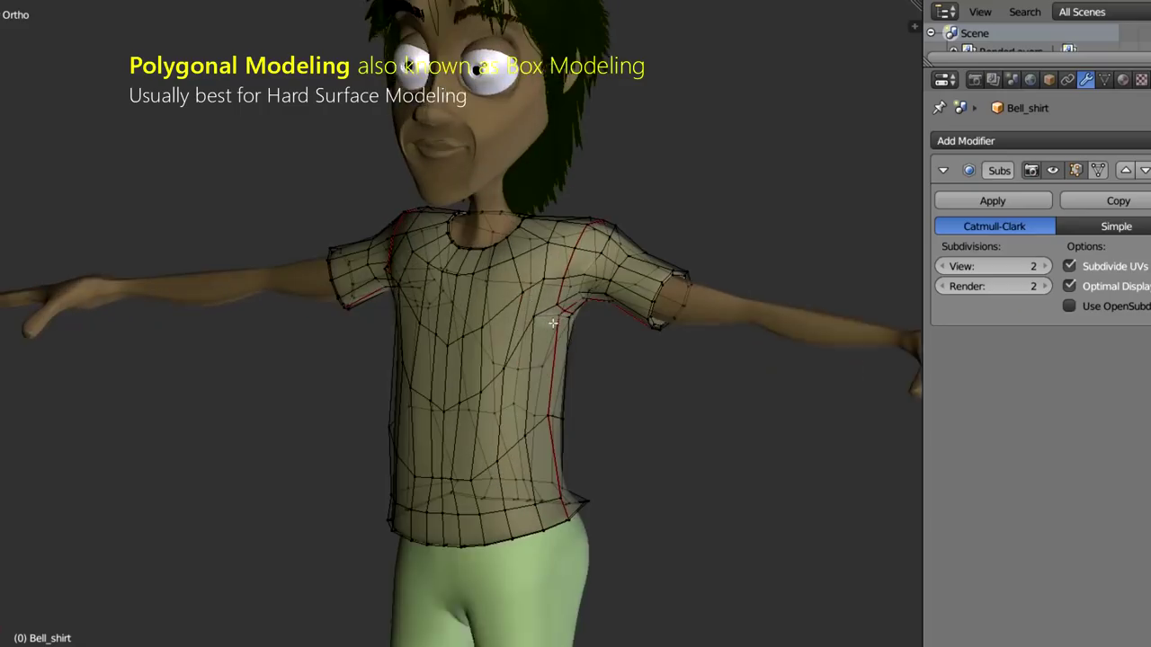
Set the shirt's mesh selection mode to Face.
key("ctrl+Tab")
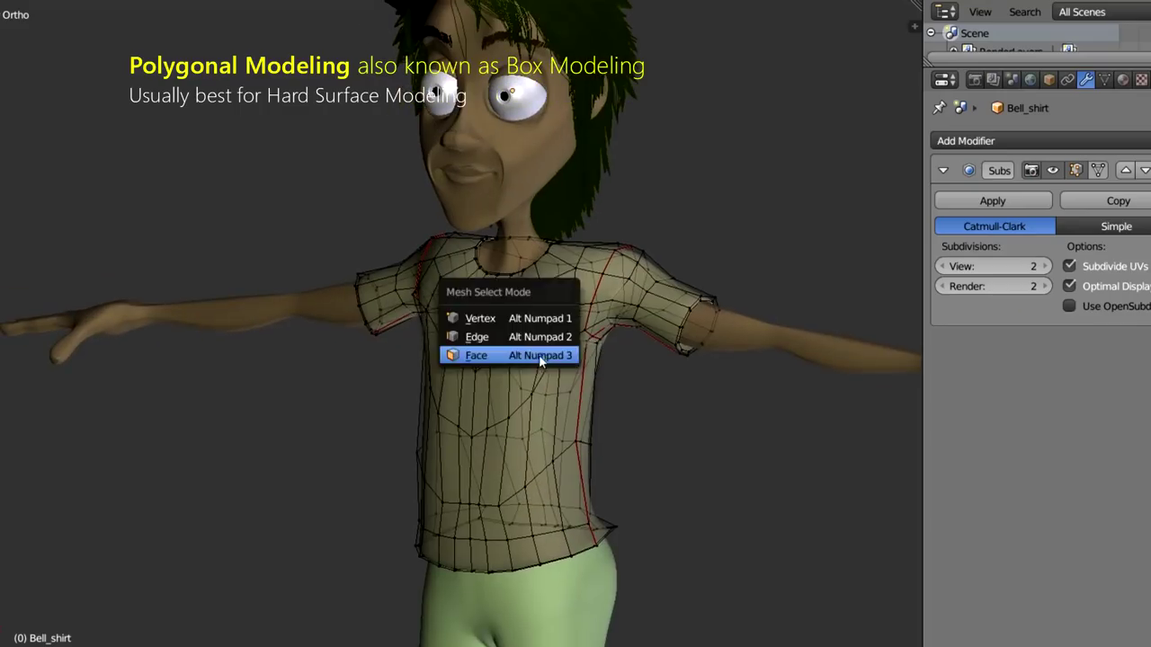
left_click(544, 360)
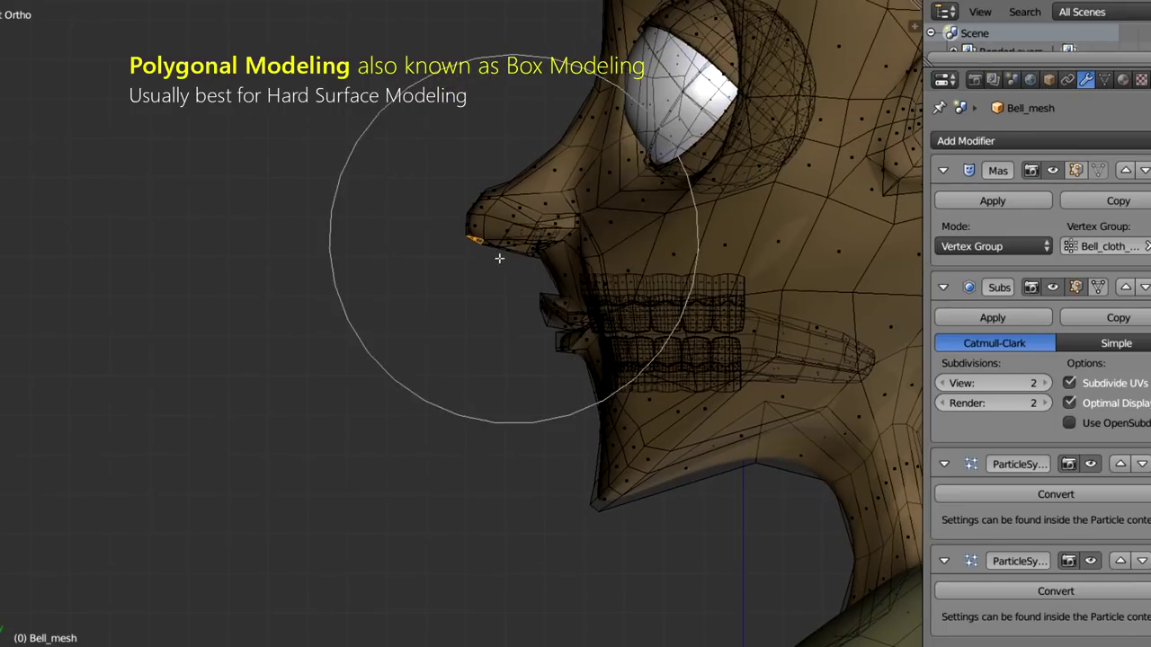
Leave mesh editing of the character's body and inspect the figure.
middle_click_drag(499, 258, 542, 424)
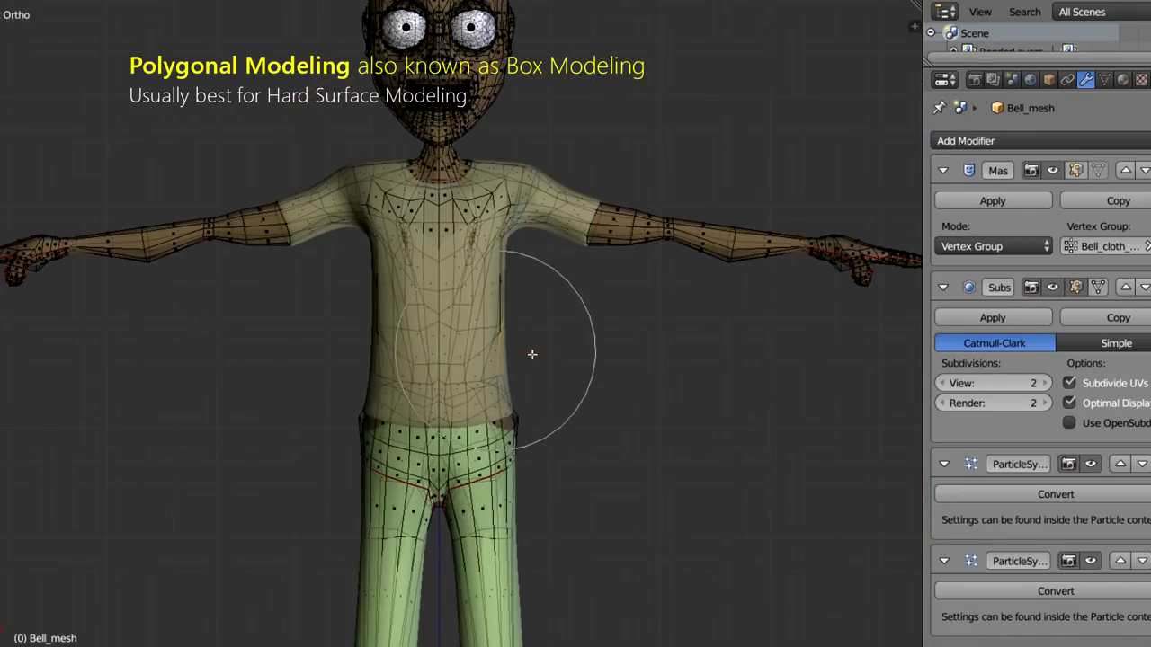
key("Tab")
mouse_move(522, 257)
middle_mouse_down()
mouse_move(603, 360)
mouse_move(552, 339)
mouse_move(585, 367)
middle_mouse_up()
scroll(563, 341, "up", 3)
scroll(585, 366, "down", 2)
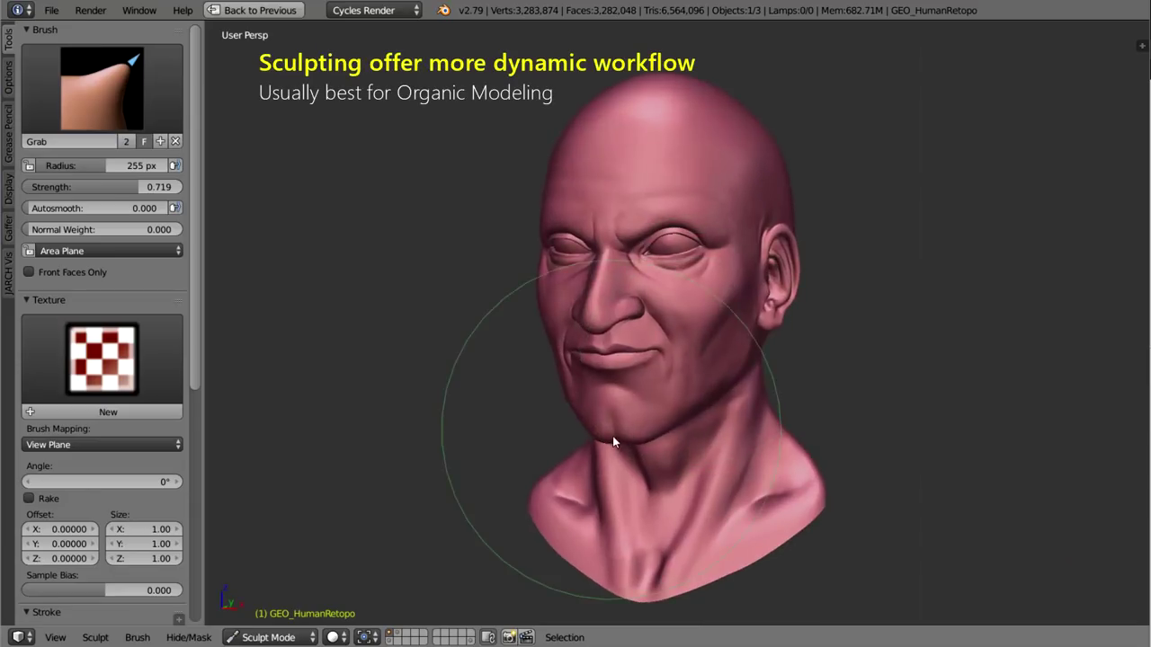
Reduce the Grab brush radius to 93 px for sculpting the head.
mouse_move(613, 436)
middle_mouse_down()
mouse_move(743, 373)
mouse_move(640, 348)
mouse_move(719, 319)
mouse_move(557, 403)
mouse_move(677, 231)
middle_mouse_up()
key("bracketleft")
key("bracketleft")
key("bracketleft")
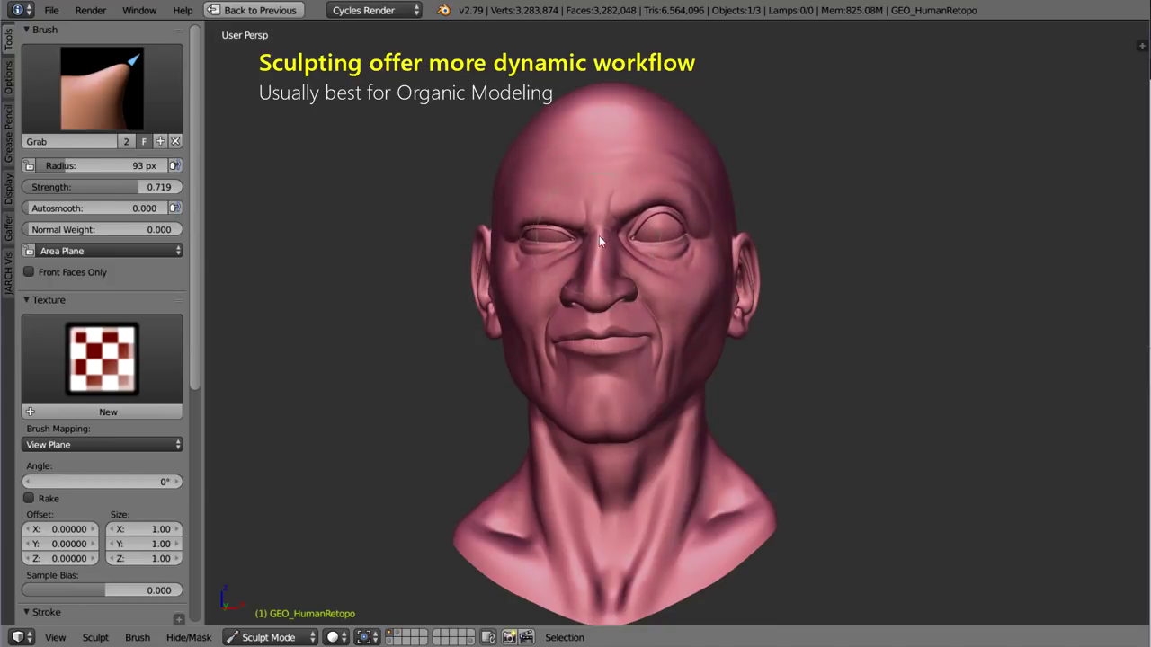
Switch to the Inflate/Deflate brush and reduce its radius for work on the side of the face.
mouse_move(599, 236)
middle_mouse_down()
mouse_move(728, 314)
mouse_move(663, 368)
mouse_move(723, 382)
mouse_move(709, 415)
mouse_move(601, 388)
mouse_move(740, 313)
mouse_move(816, 293)
middle_mouse_up()
key("shift+c")
key("i")
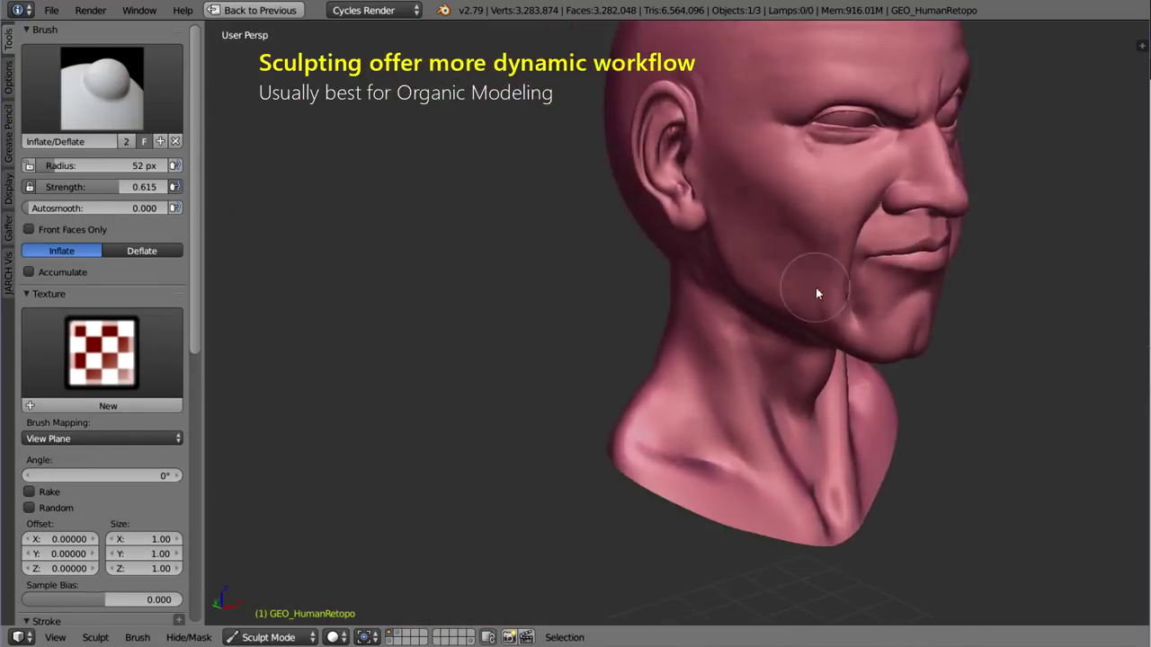
key("bracketleft")
key("bracketleft")
key("bracketleft")
scroll(735, 324, "up", 2)
Carve creases into the cheek with the Crease brush.
key("shift+c")
mouse_move(716, 177)
middle_mouse_down()
mouse_move(763, 297)
mouse_move(629, 213)
mouse_move(804, 275)
mouse_move(772, 231)
mouse_move(742, 292)
middle_mouse_up()
scroll(771, 231, "up", 2)
scroll(772, 231, "down", 3)
Apply the subtracting TXT_Noise texture brush with anchored strokes on the cheek beside the nose and mouth.
key("1")
scroll(840, 302, "up", 3)
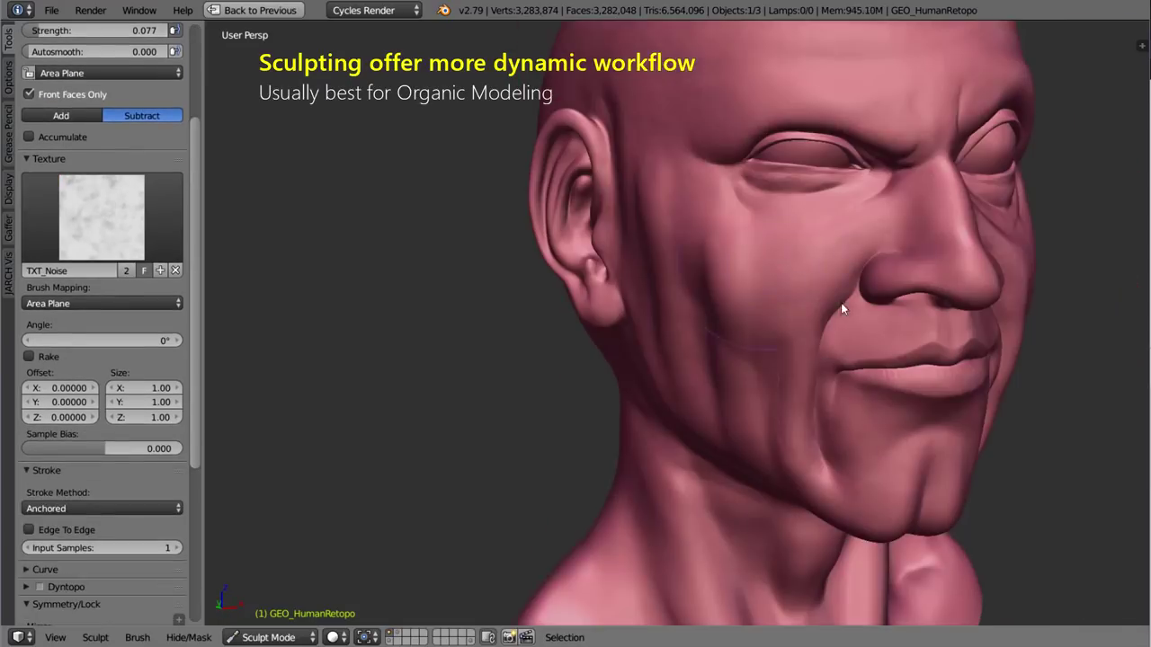
left_click_drag(841, 302, 811, 397)
middle_click_drag(812, 398, 845, 297)
left_click_drag(845, 297, 871, 390)
mouse_move(871, 396)
middle_mouse_down()
mouse_move(873, 321)
mouse_move(877, 454)
mouse_move(825, 449)
mouse_move(768, 270)
mouse_move(868, 451)
middle_mouse_up()
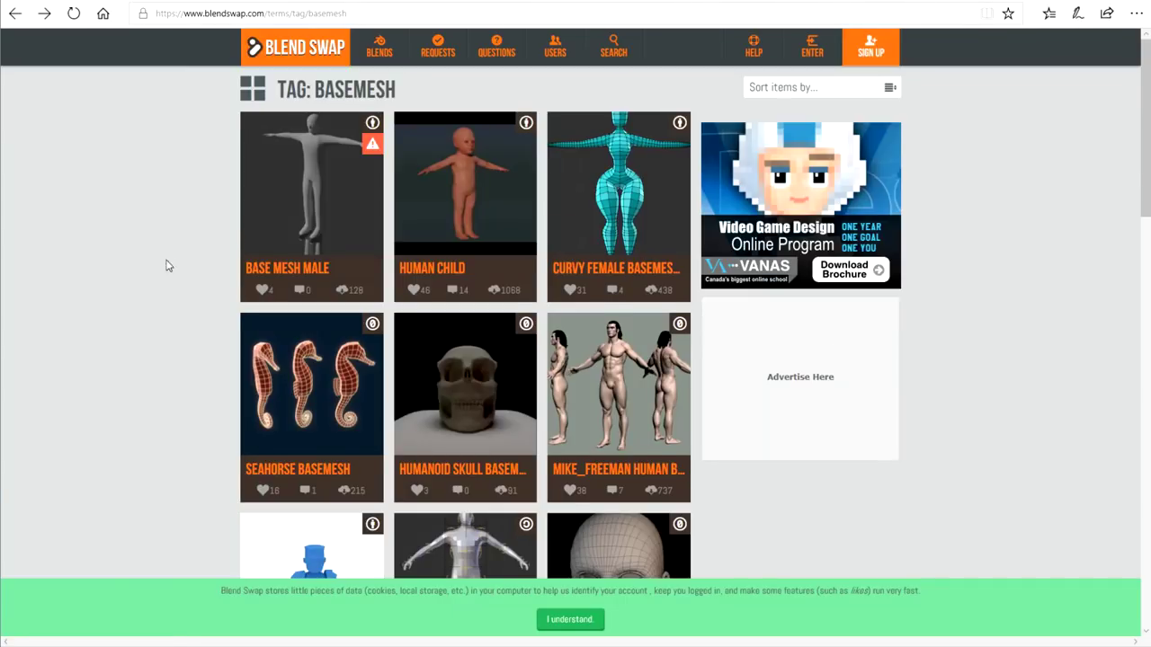
Browse the base meshes listed under the basemesh tag on Blend Swap.
scroll(421, 246, "down", 8)
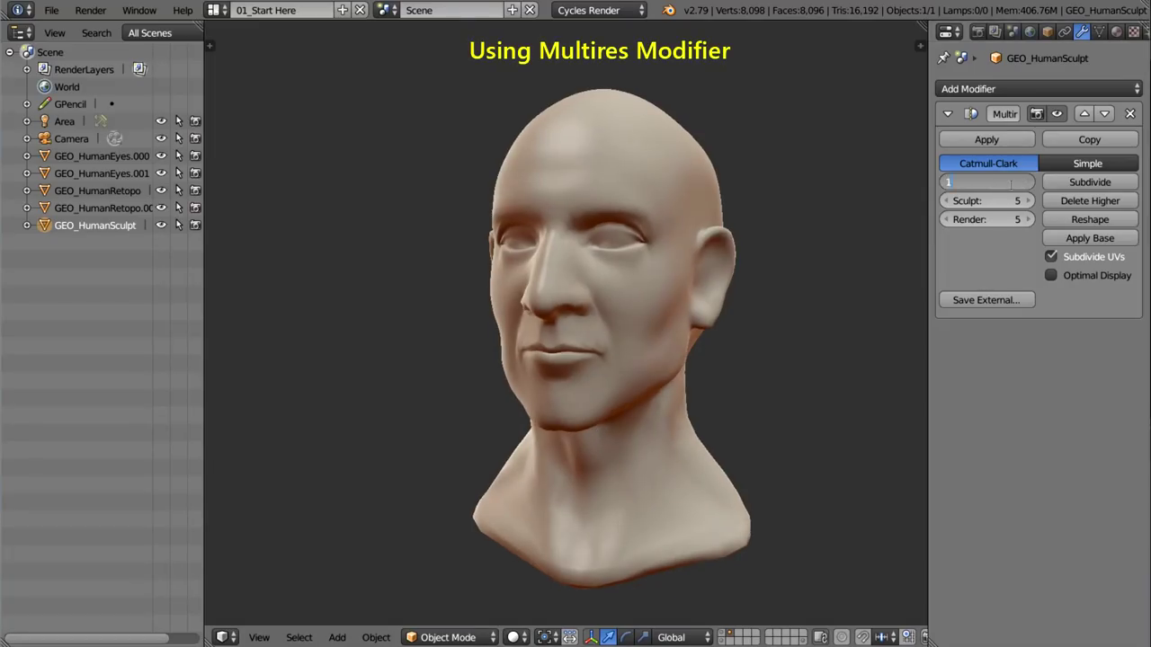
Set the head's Multires preview level to 1 and widen the properties area.
key("Return")
left_click_drag(930, 131, 866, 131)
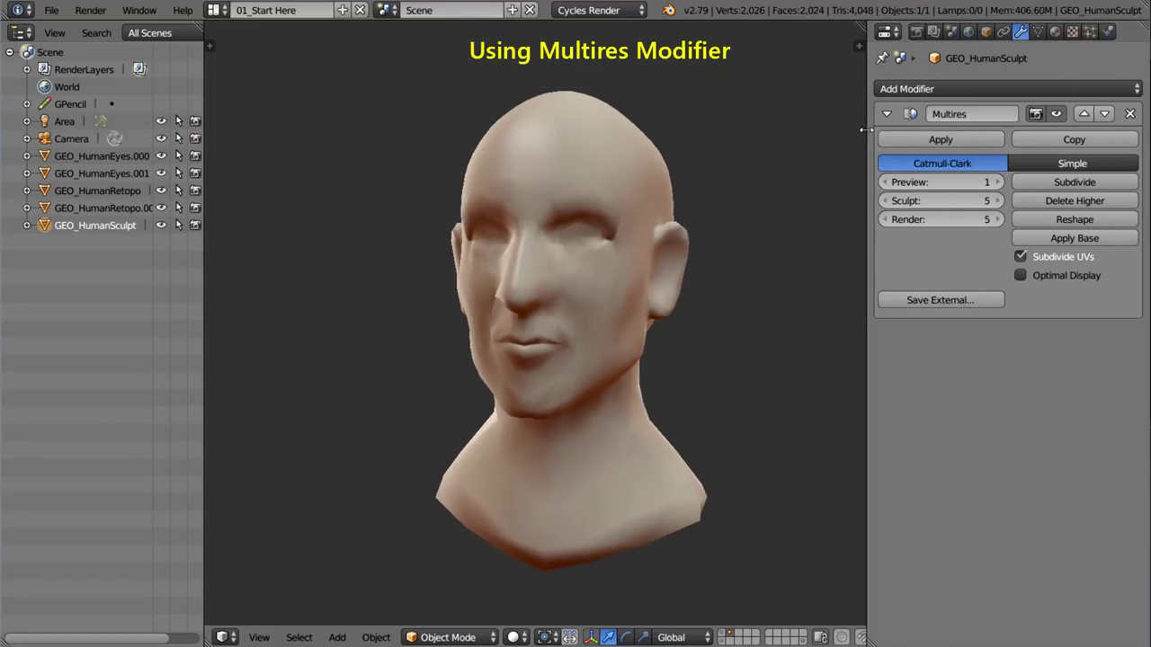
Raise the Multires preview level of the head to 2.
left_click(1012, 90)
left_click(818, 277)
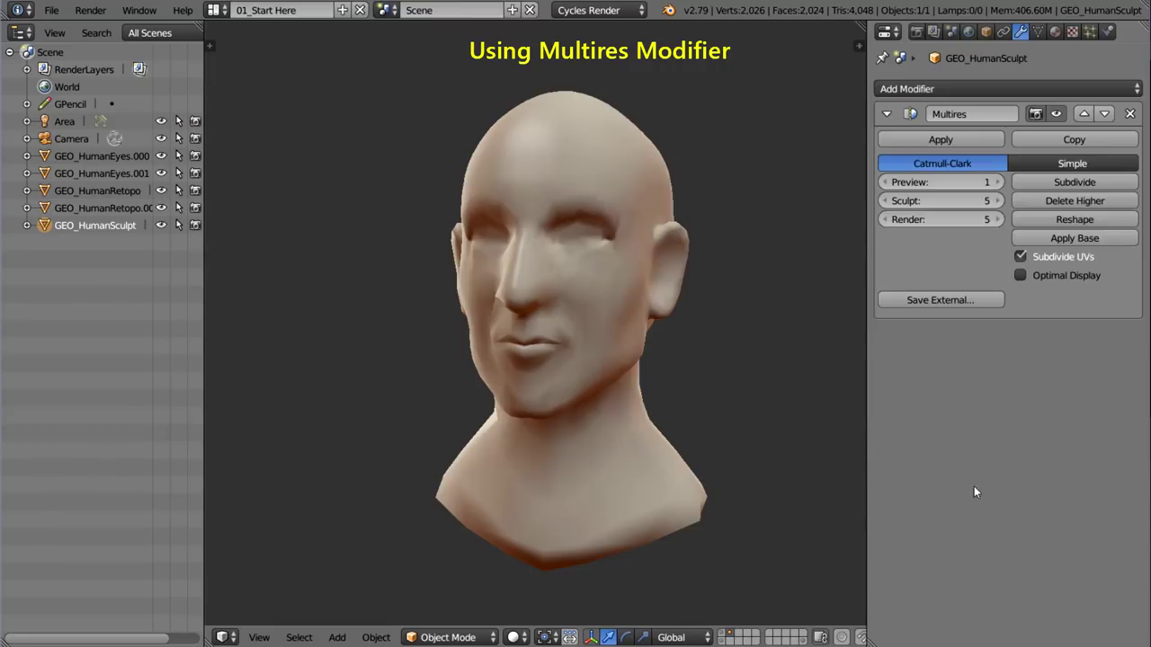
left_click(998, 183)
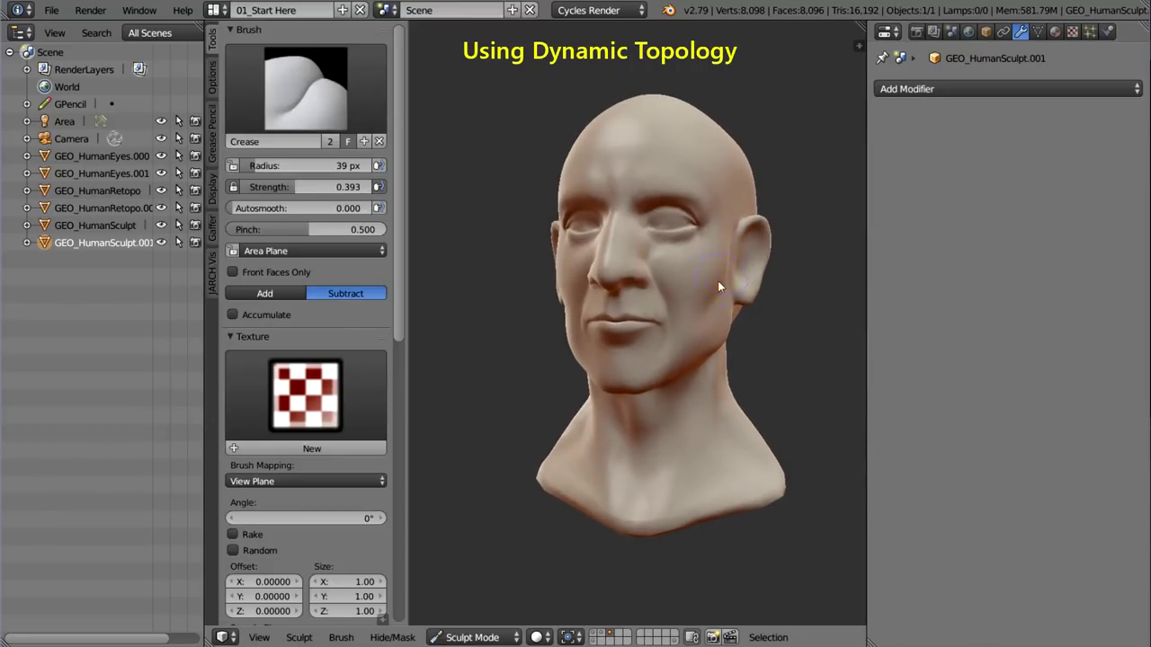
Enable Dyntopo for the duplicate head sculpt and turn on its smooth shading.
left_click_drag(398, 307, 398, 559)
left_click(228, 393)
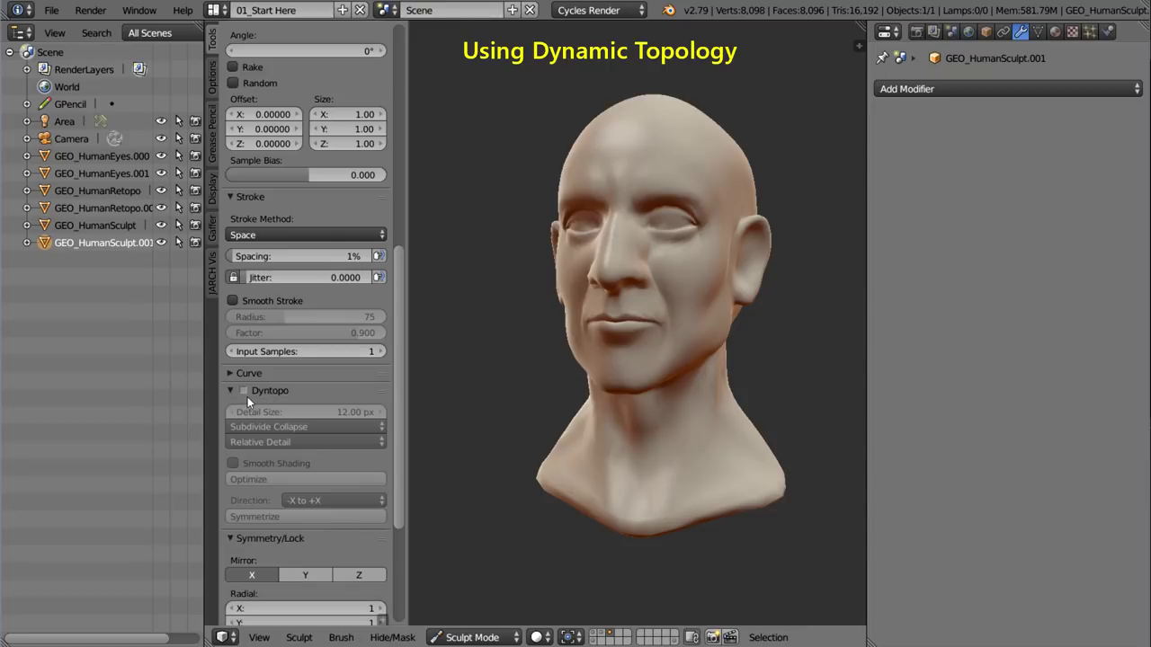
left_click(243, 390)
mouse_move(607, 367)
middle_mouse_down()
mouse_move(614, 337)
mouse_move(677, 256)
middle_mouse_up()
left_click(274, 464)
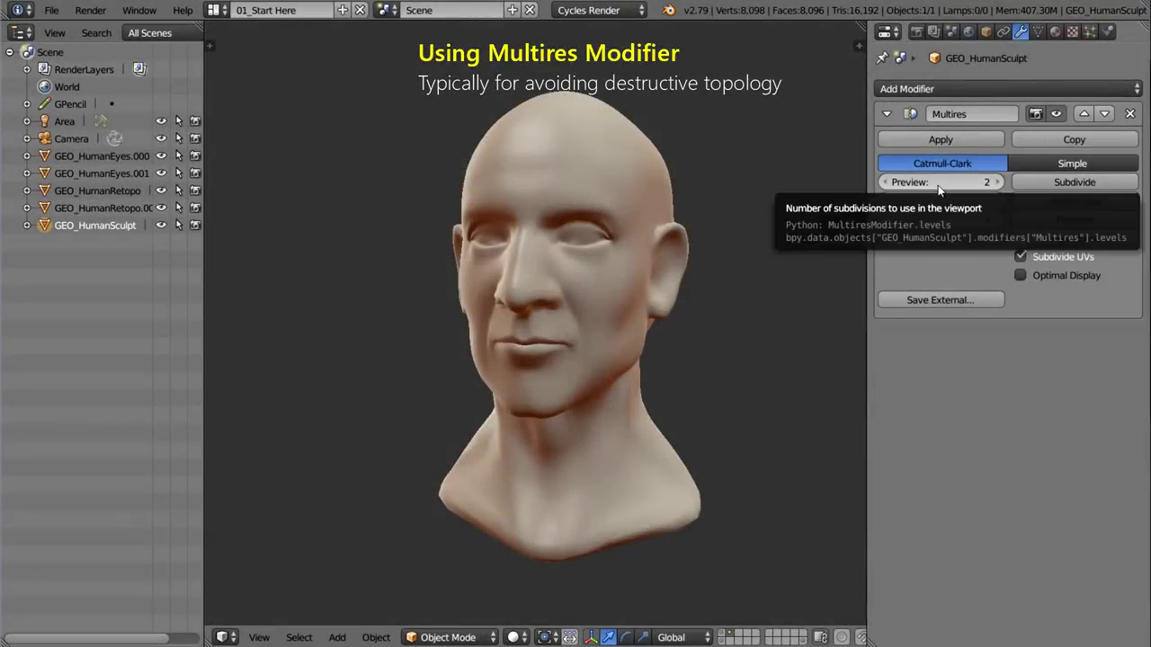
Show the tool shelf and switch the Multires head to Sculpt Mode.
key("t")
key("ctrl+Tab")
left_click(711, 224)
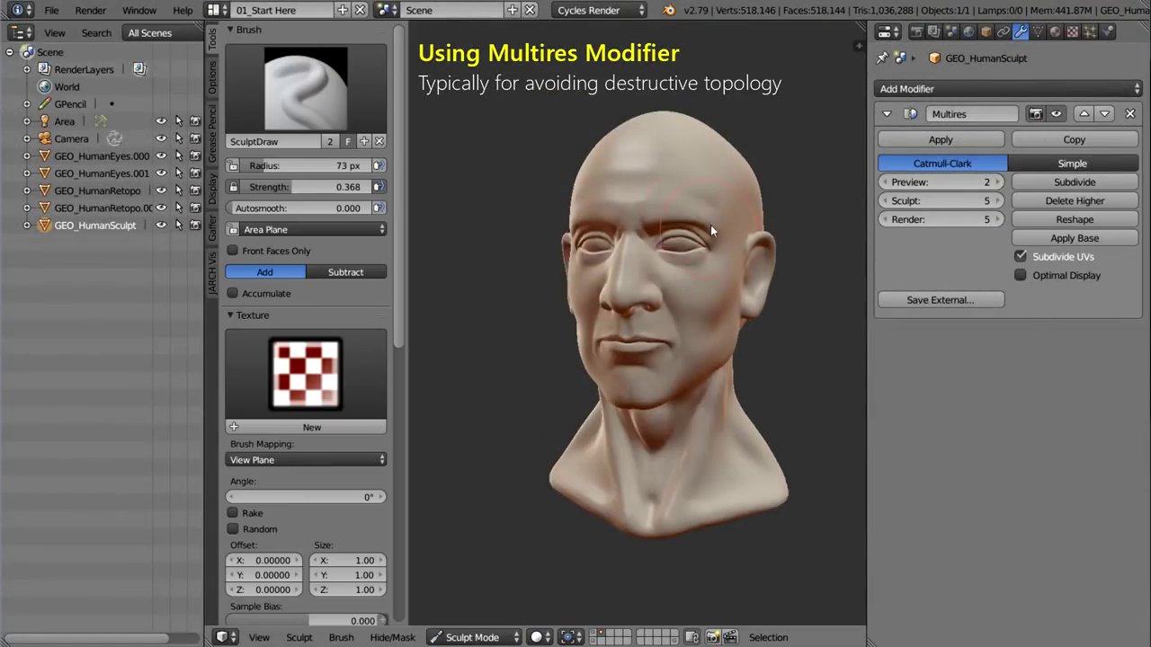
middle_click_drag(717, 246, 747, 236)
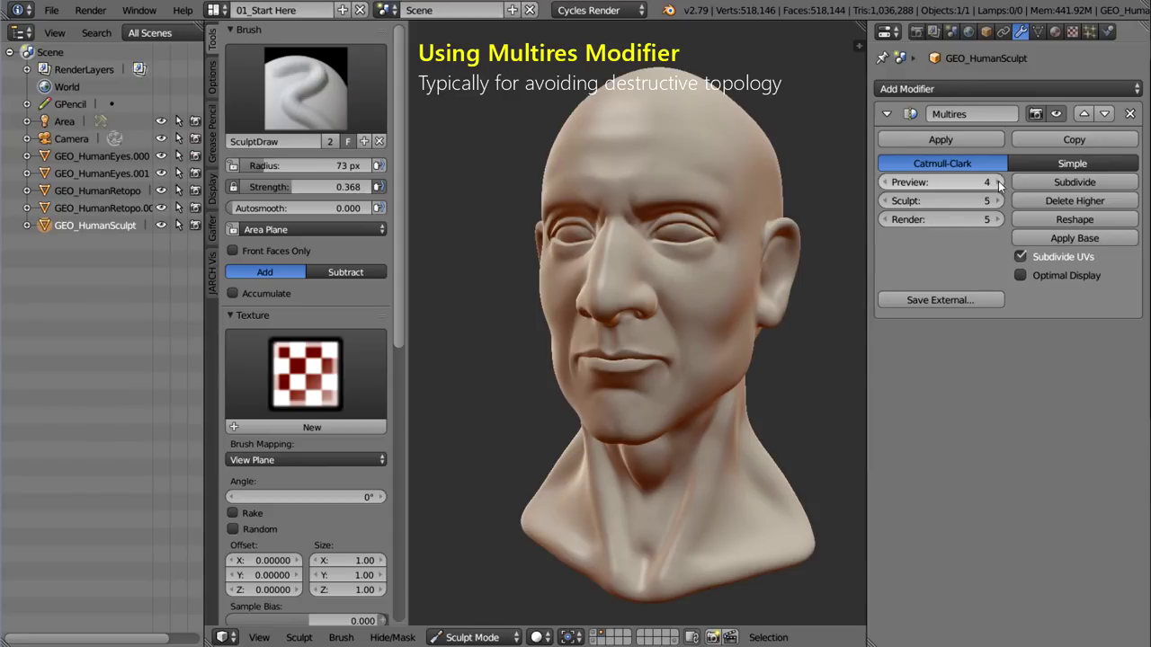
Set the Multires preview level to 3 and switch to the Crease brush for the cheek and mouth area.
left_click(885, 182)
middle_click_drag(720, 305, 642, 317)
key("shift+c")
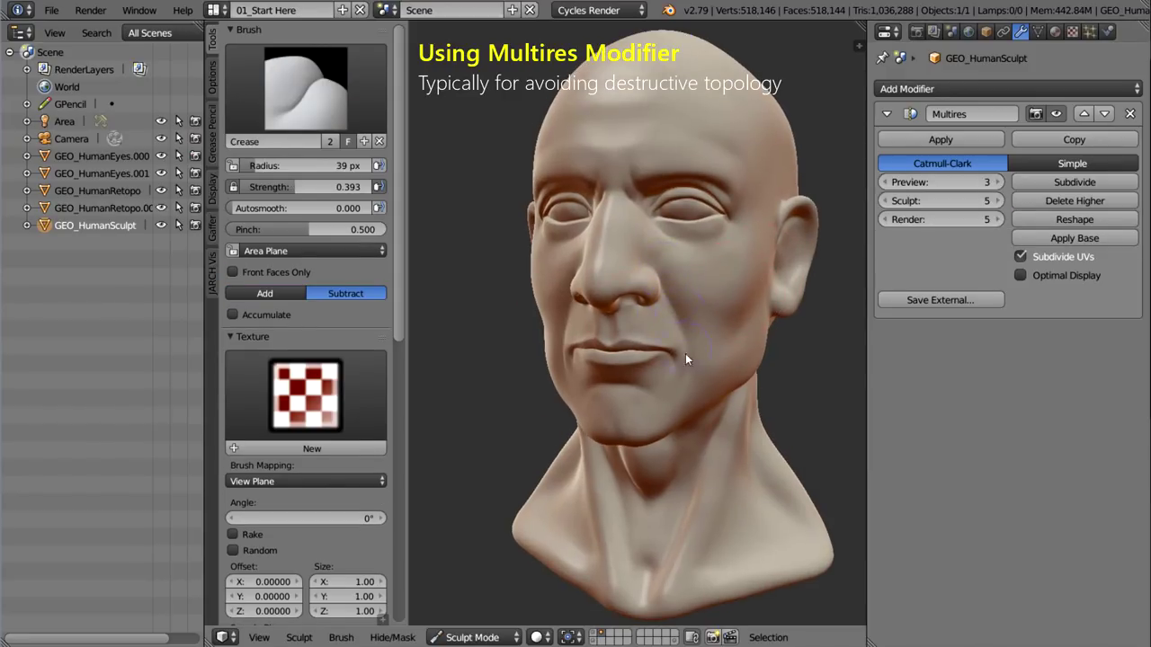
mouse_move(661, 262)
middle_mouse_down()
mouse_move(673, 327)
mouse_move(721, 328)
mouse_move(719, 367)
middle_mouse_up()
scroll(704, 341, "up", 2)
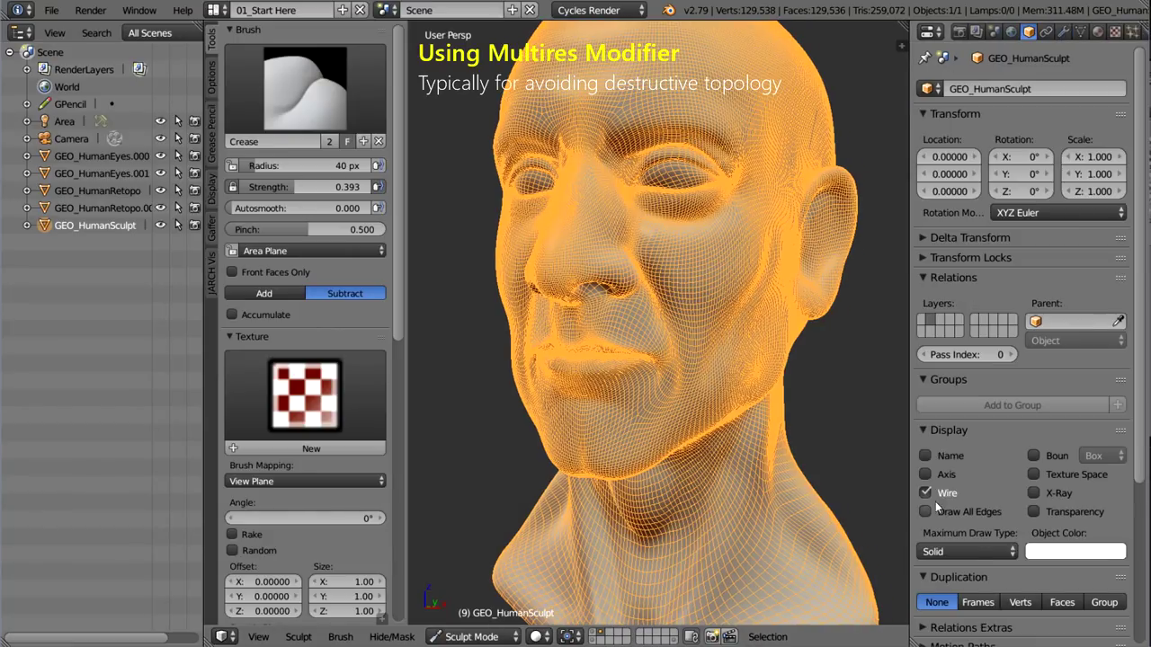
Display the wireframe over the head and raise the Multires sculpt level to 5.
left_click(924, 493)
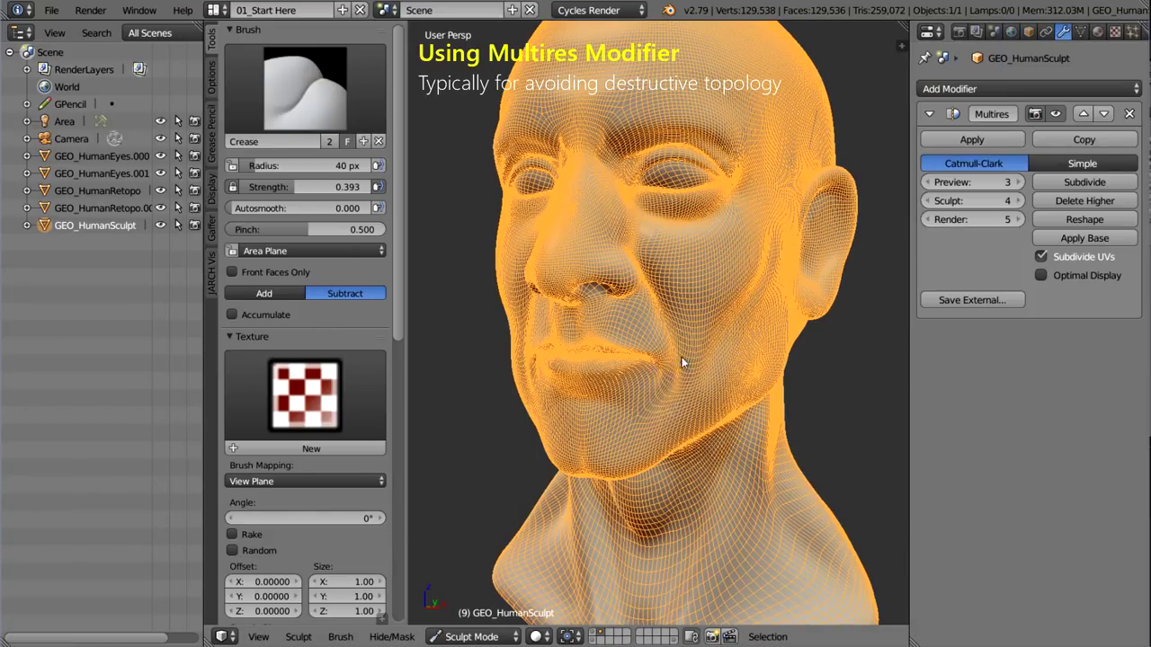
scroll(683, 362, "up", 3)
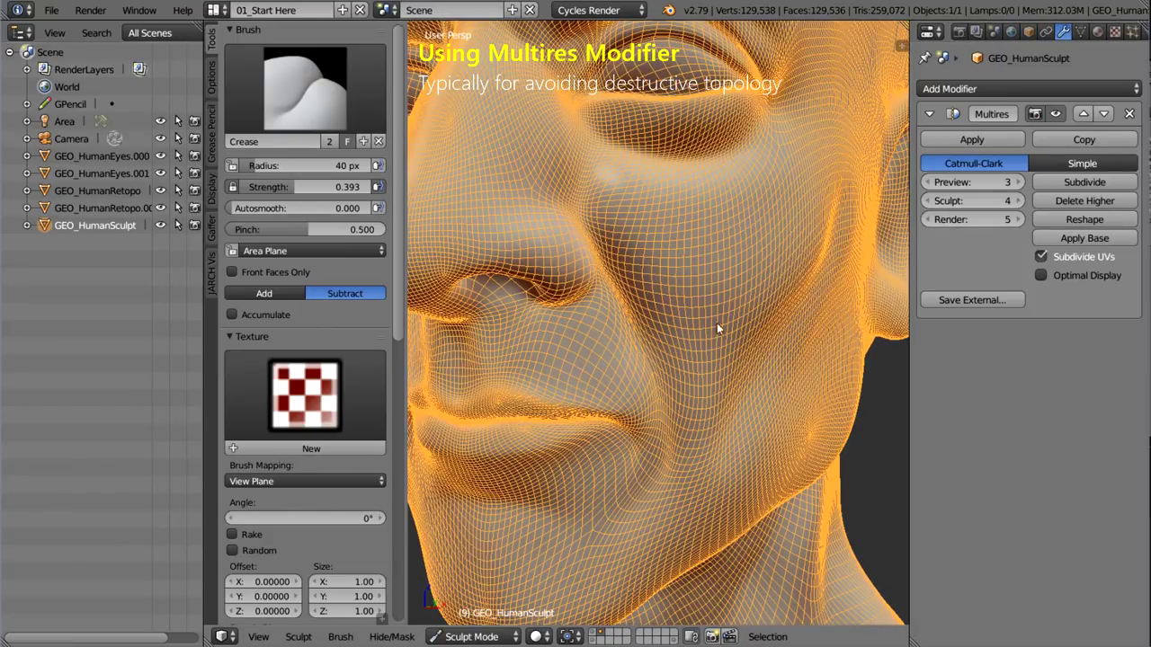
key("Page_Up")
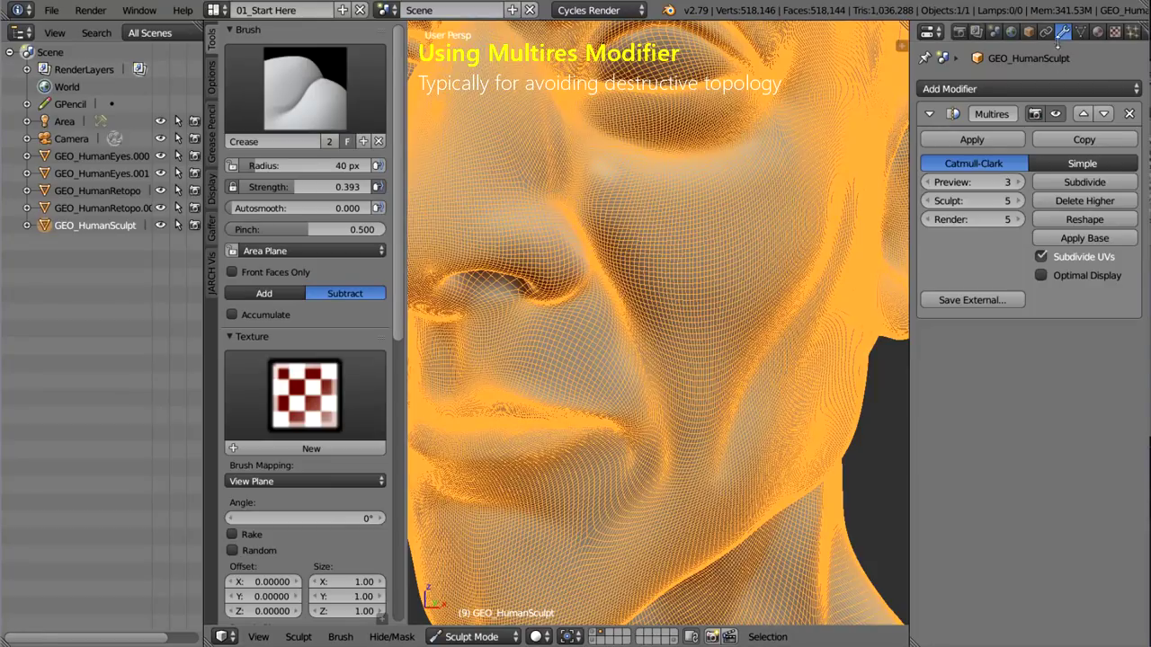
Lower the Multires sculpt level by two steps.
left_click(926, 200)
left_click(927, 200)
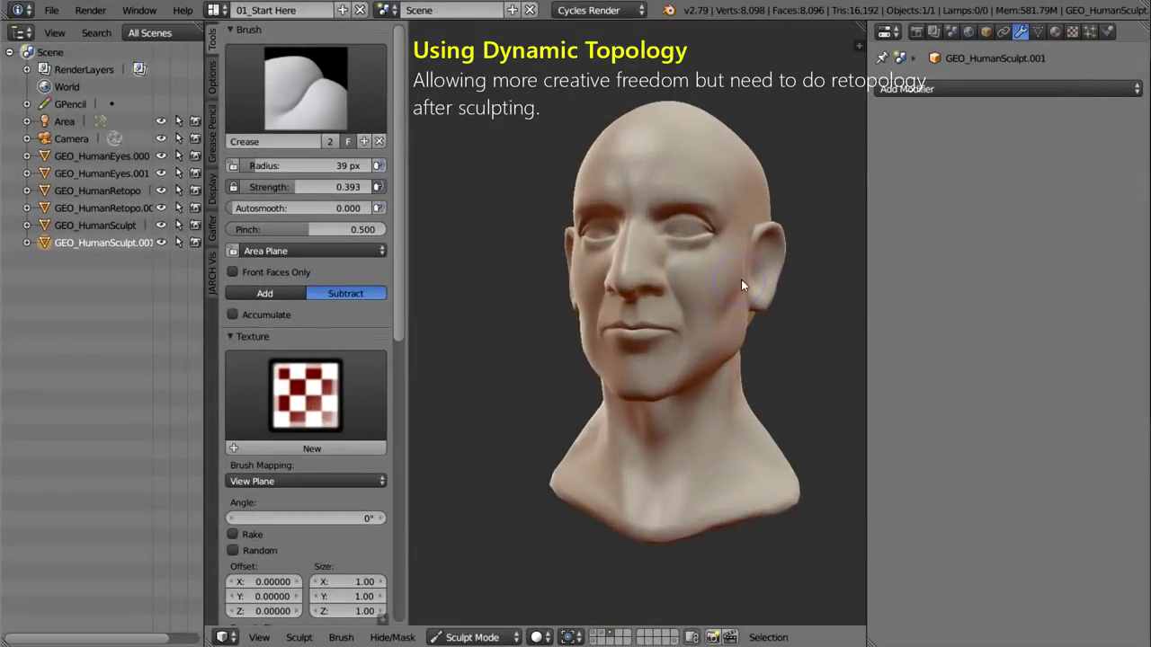
Turn on Dyntopo with Smooth Shading for the GEO_HumanSculpt.001 head.
scroll(305, 378, "down", 12)
left_click(242, 406)
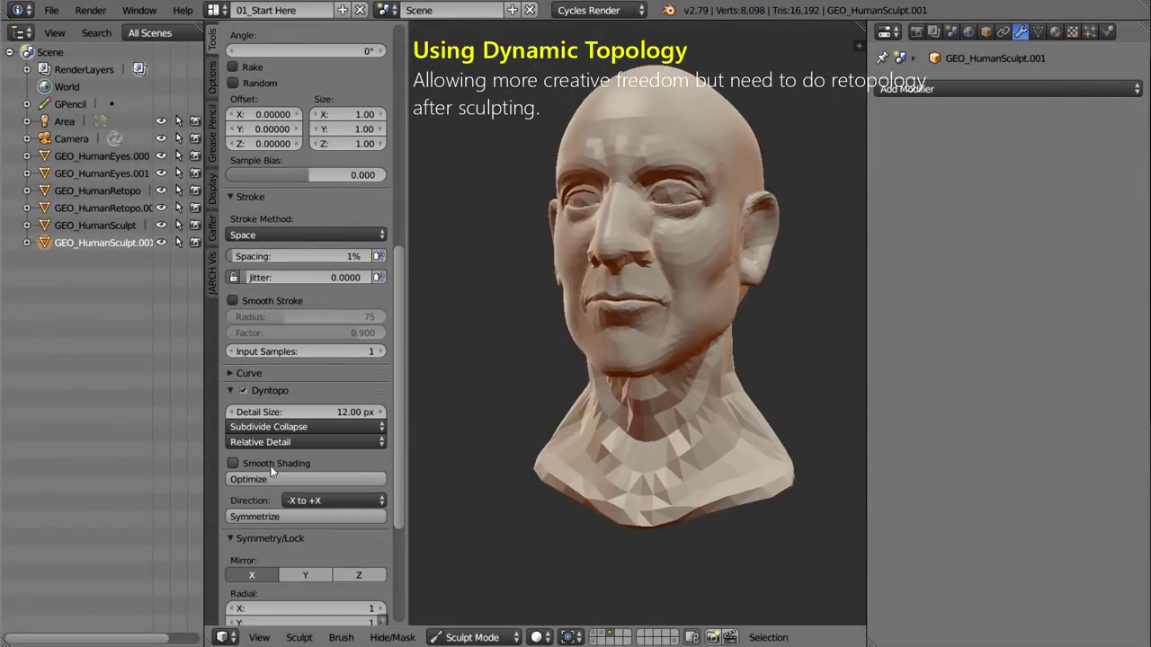
left_click(271, 467)
Set the Dyntopo detail size to 4.00 px and sculpt deep grooves over the temple, cheek and jaw.
scroll(692, 256, "up", 4)
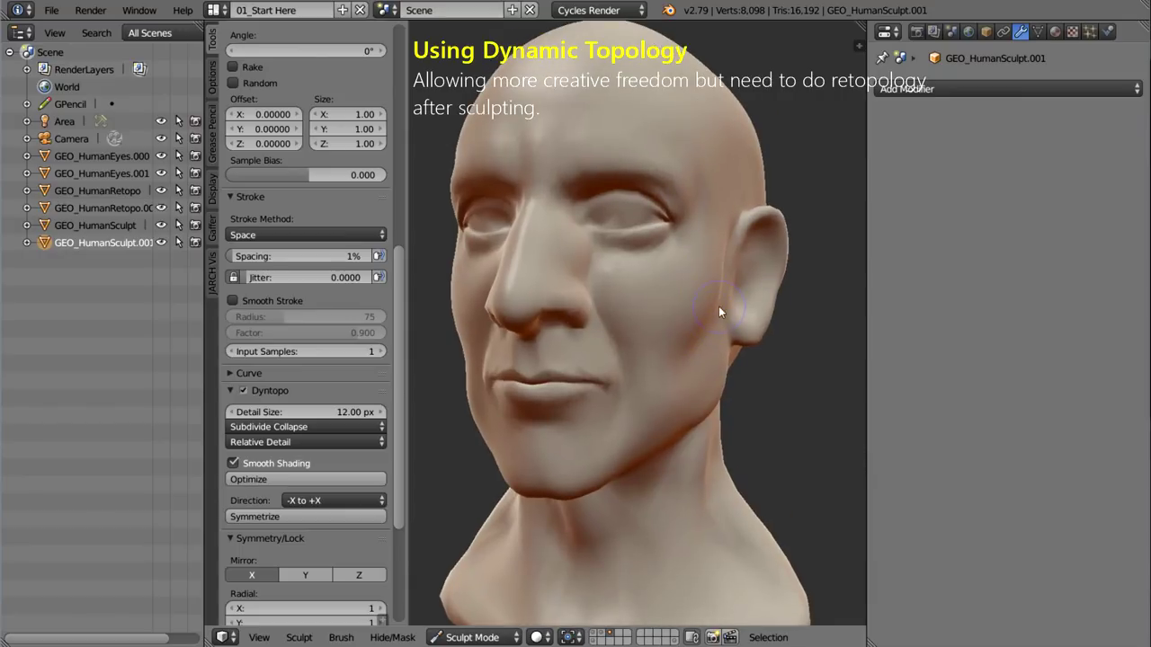
middle_click_drag(718, 312, 455, 329)
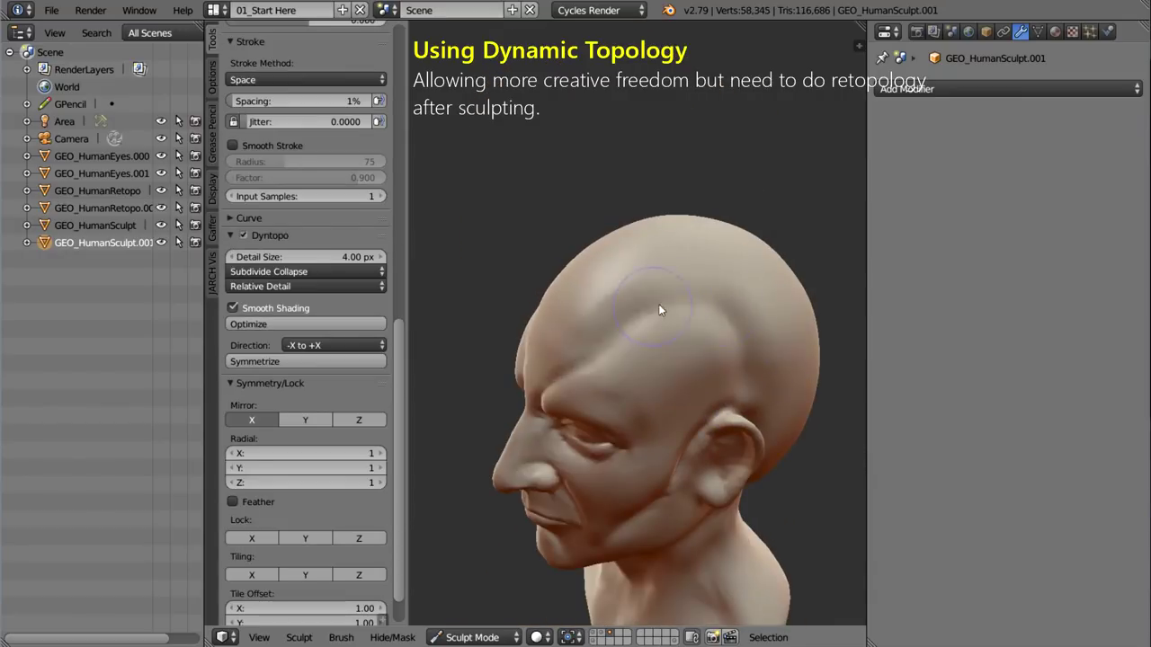
scroll(659, 310, "up", 2)
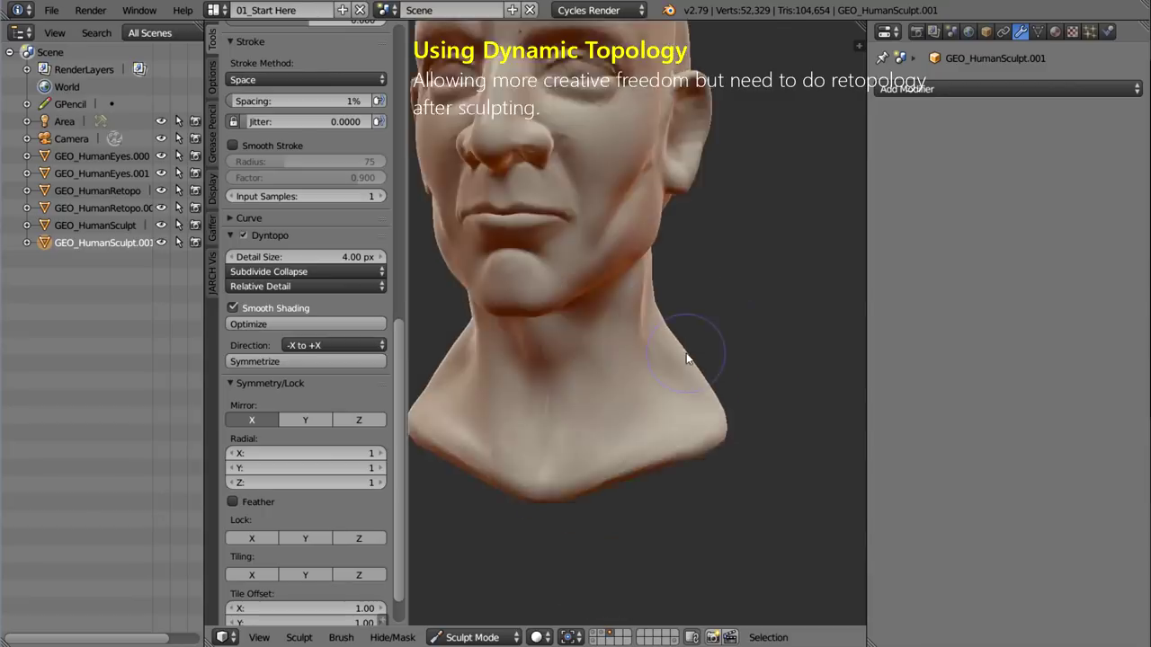
mouse_move(678, 329)
middle_mouse_down()
mouse_move(661, 403)
mouse_move(637, 405)
middle_mouse_up()
Build up the neck muscles and facial forms with the Clay Strips brush at 40 px radius.
scroll(349, 87, "up", 10)
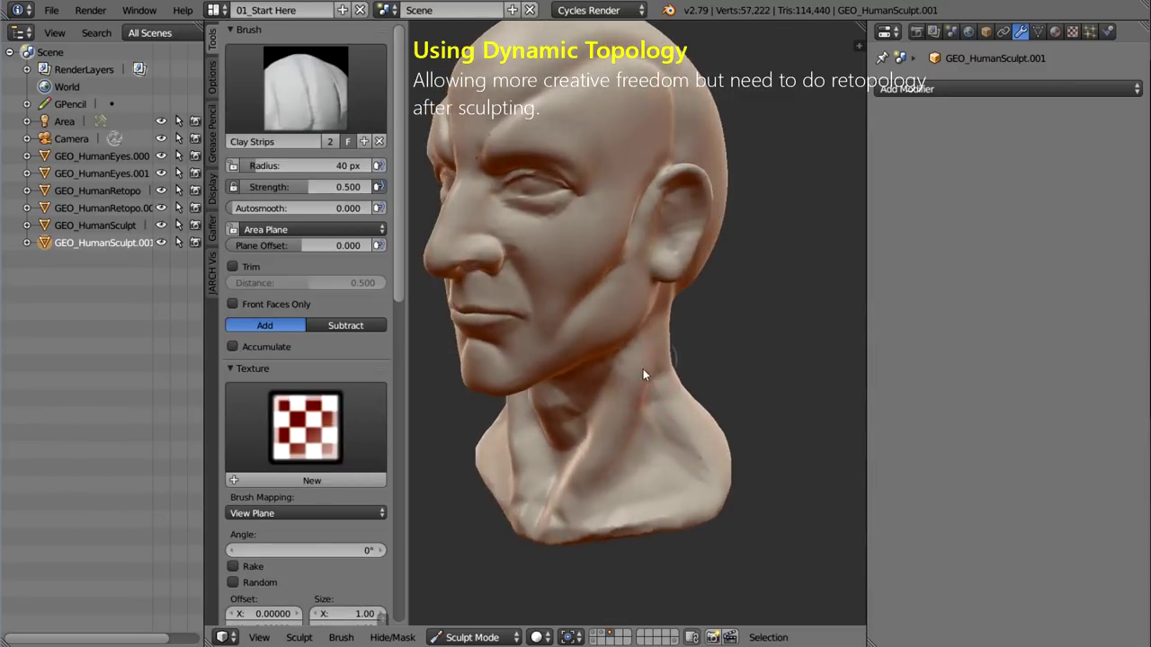
mouse_move(642, 368)
middle_mouse_down()
mouse_move(647, 341)
mouse_move(728, 277)
mouse_move(704, 391)
middle_mouse_up()
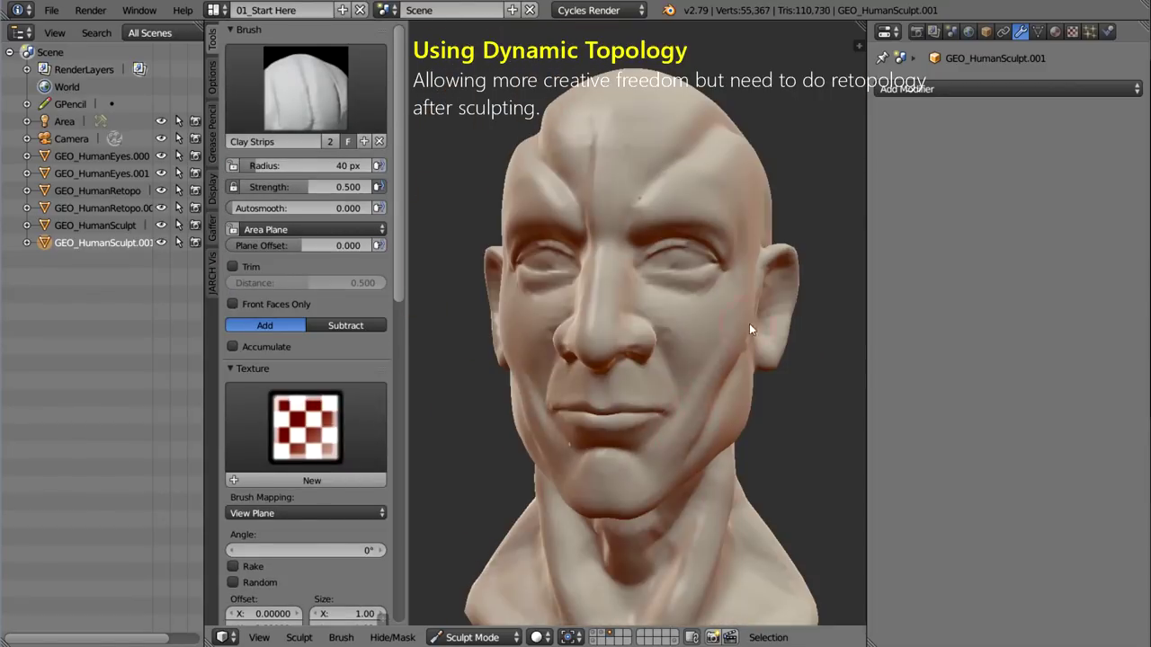
middle_click_drag(749, 323, 599, 396)
scroll(627, 384, "up", 5)
scroll(596, 349, "down", 5)
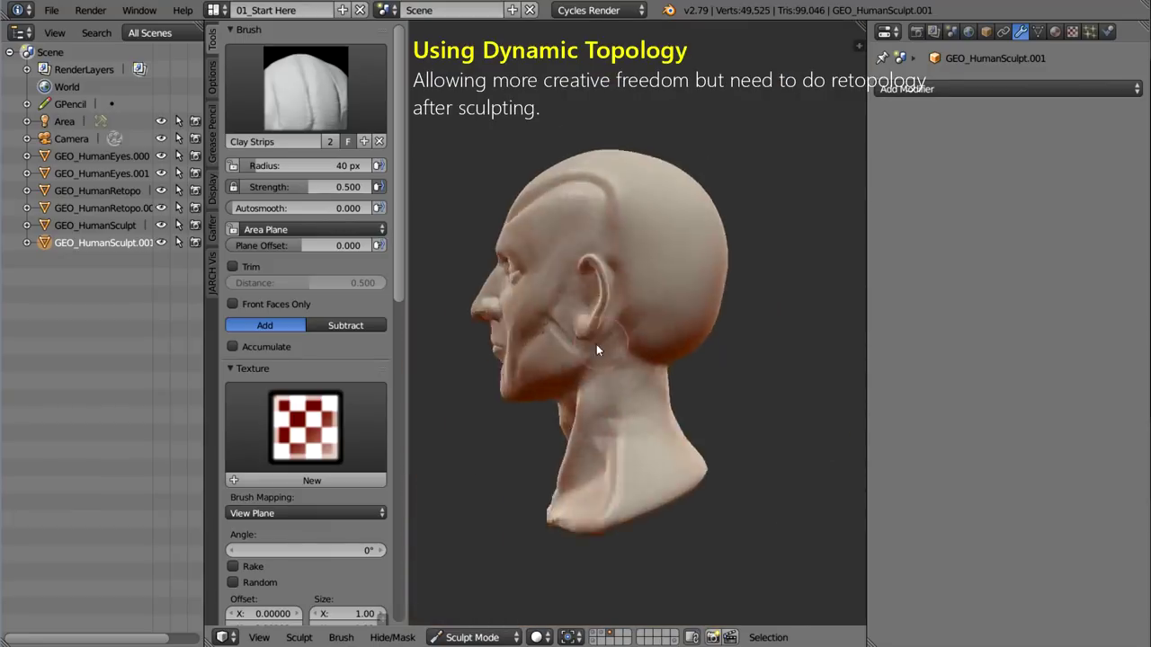
scroll(596, 350, "up", 3)
middle_click_drag(698, 375, 674, 354)
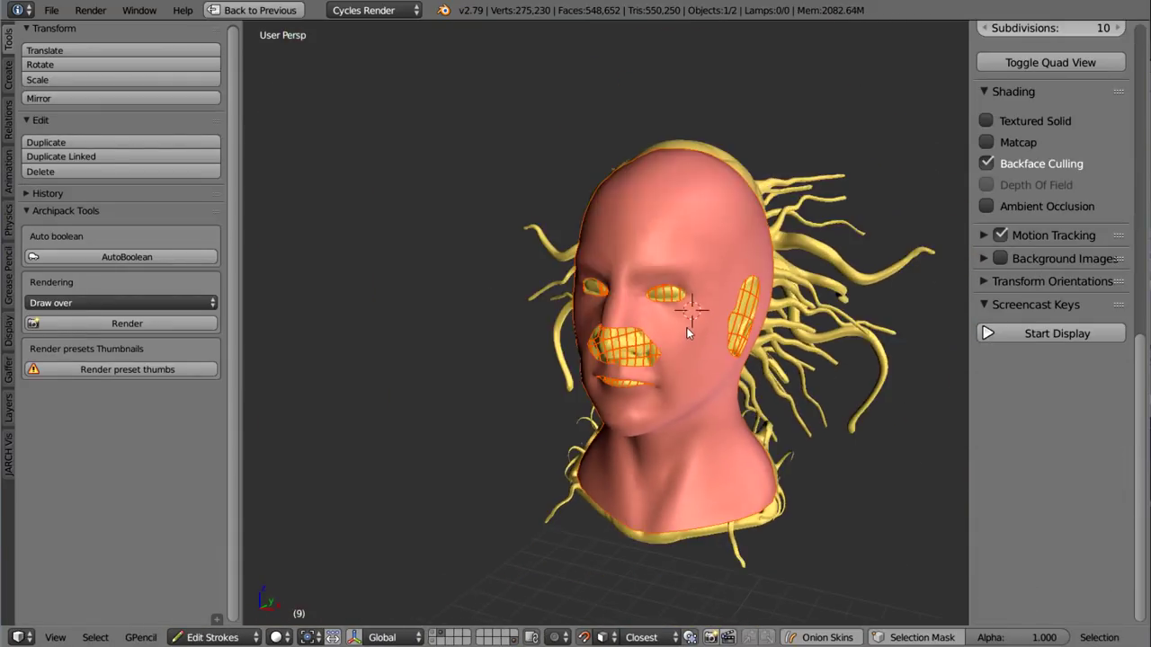
middle_click_drag(687, 332, 684, 338)
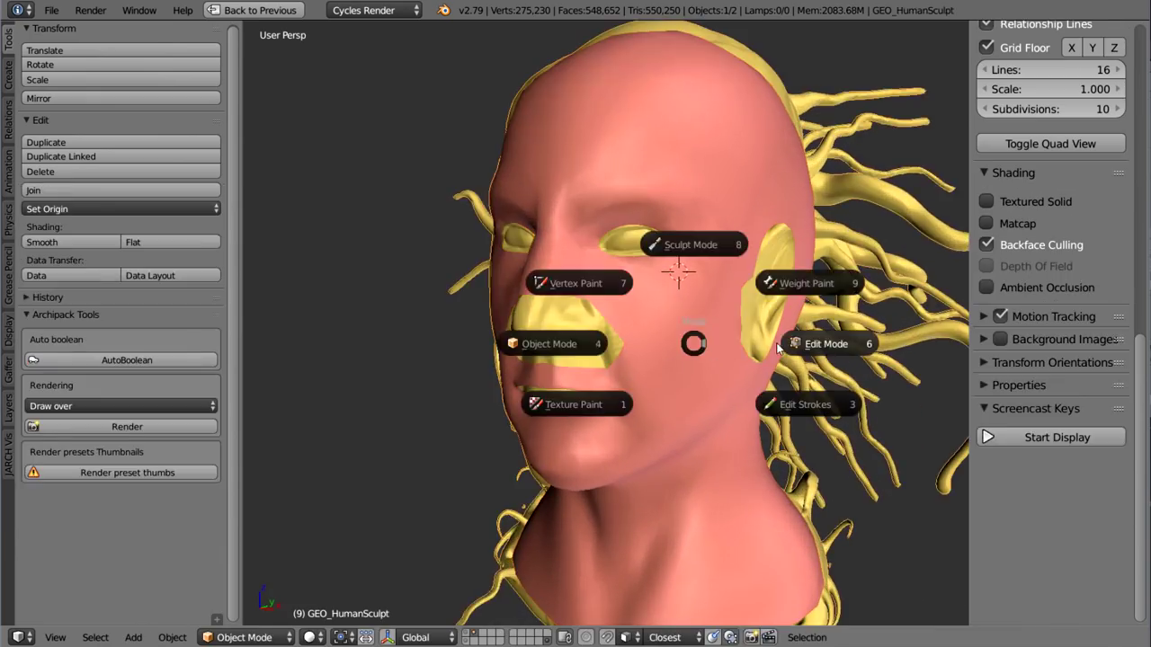
key("Escape")
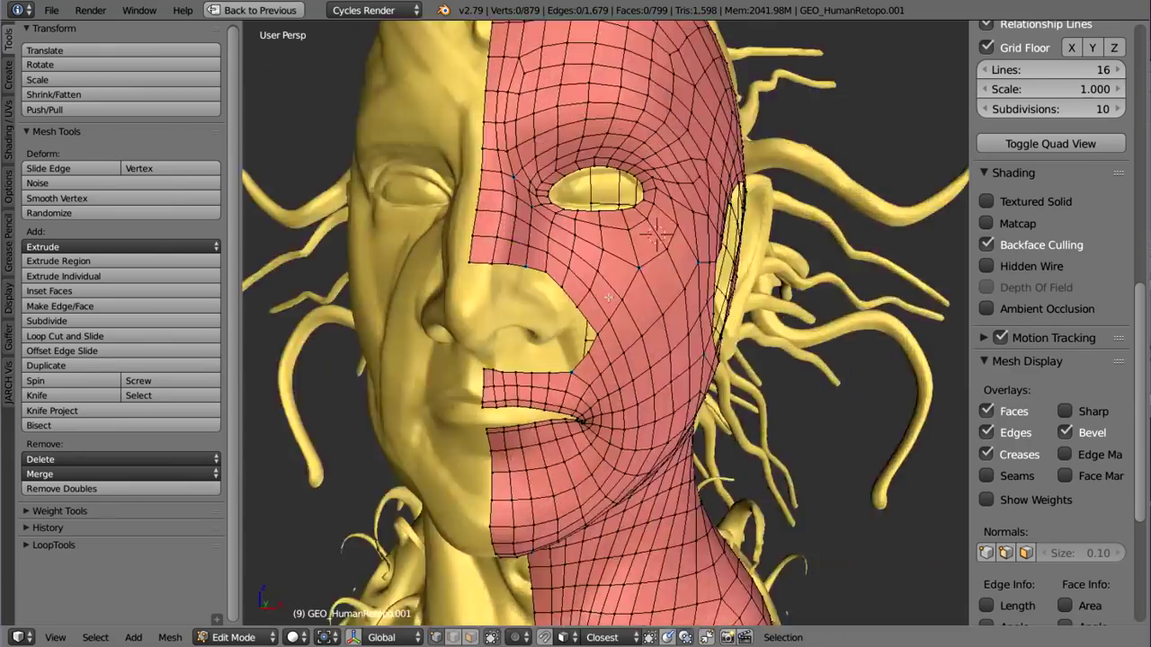
middle_click_drag(683, 342, 636, 350)
key("ctrl+Tab")
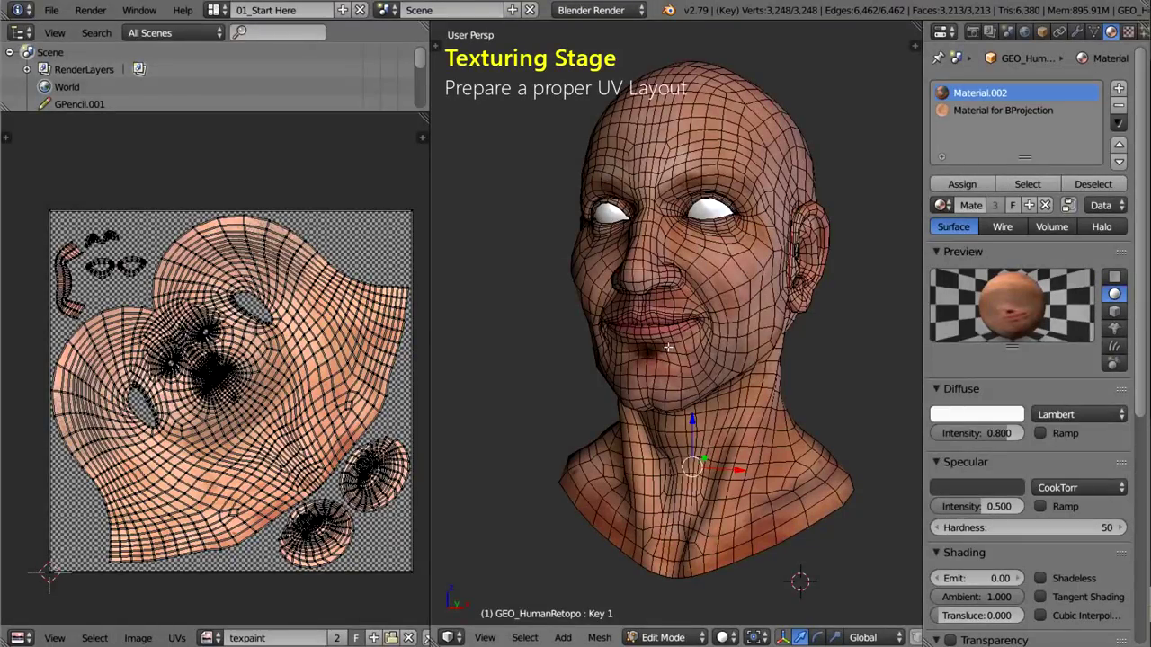
Examine the head's UV layout up close, including the eye, nose and mouth areas, alongside the 3D mesh.
middle_click_drag(668, 346, 704, 351)
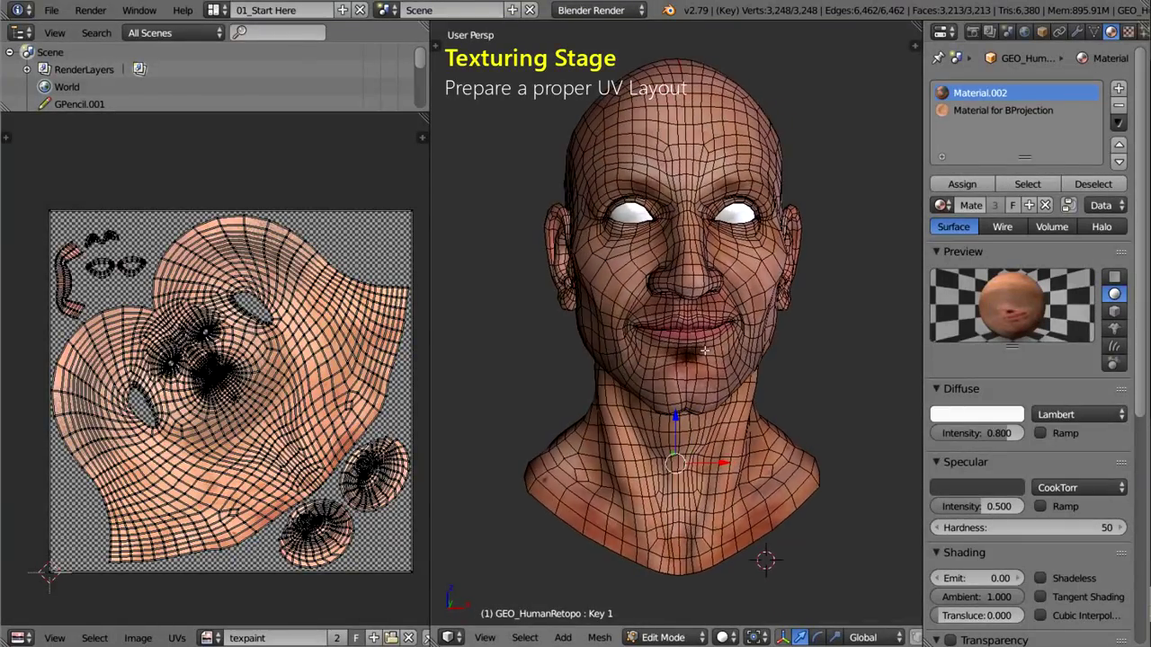
scroll(247, 387, "up", 6)
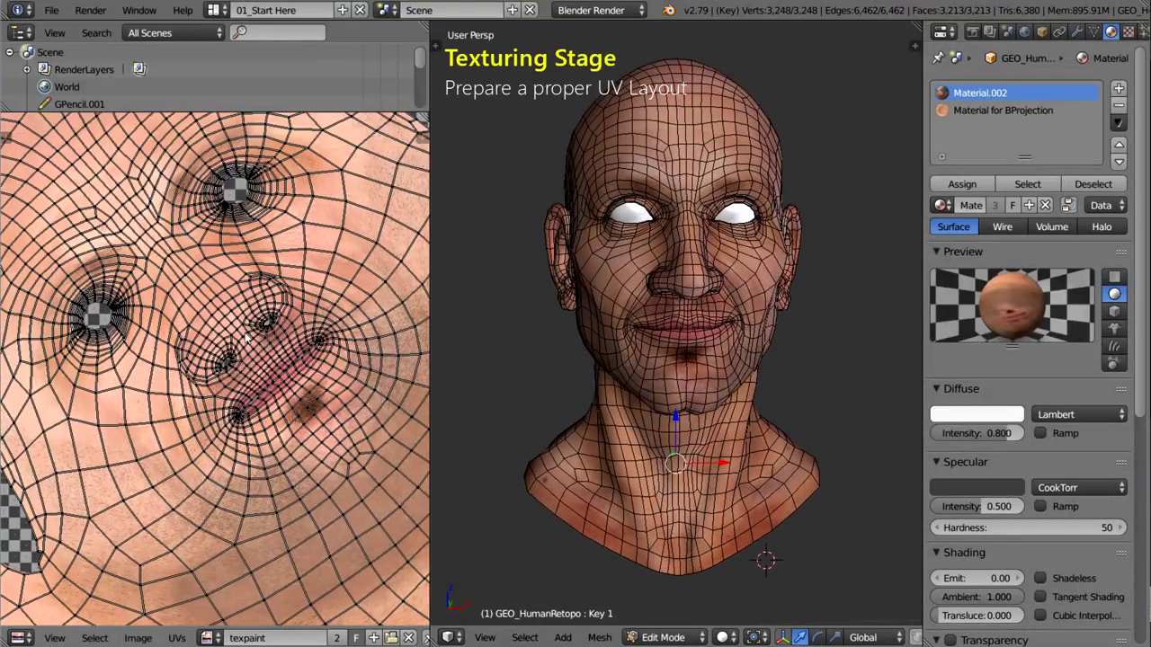
scroll(245, 338, "down", 10)
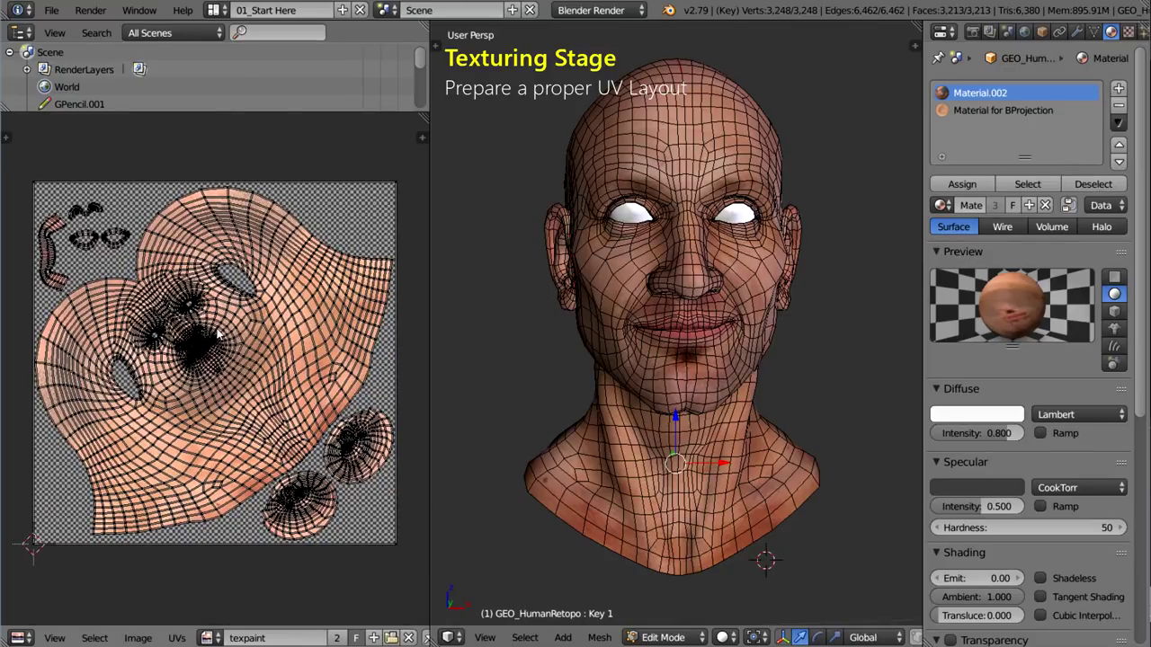
Select all edges of the head mesh that match the chosen edge by Seam and toggle the wireframe display.
middle_click_drag(783, 316, 639, 212)
key("shift+g")
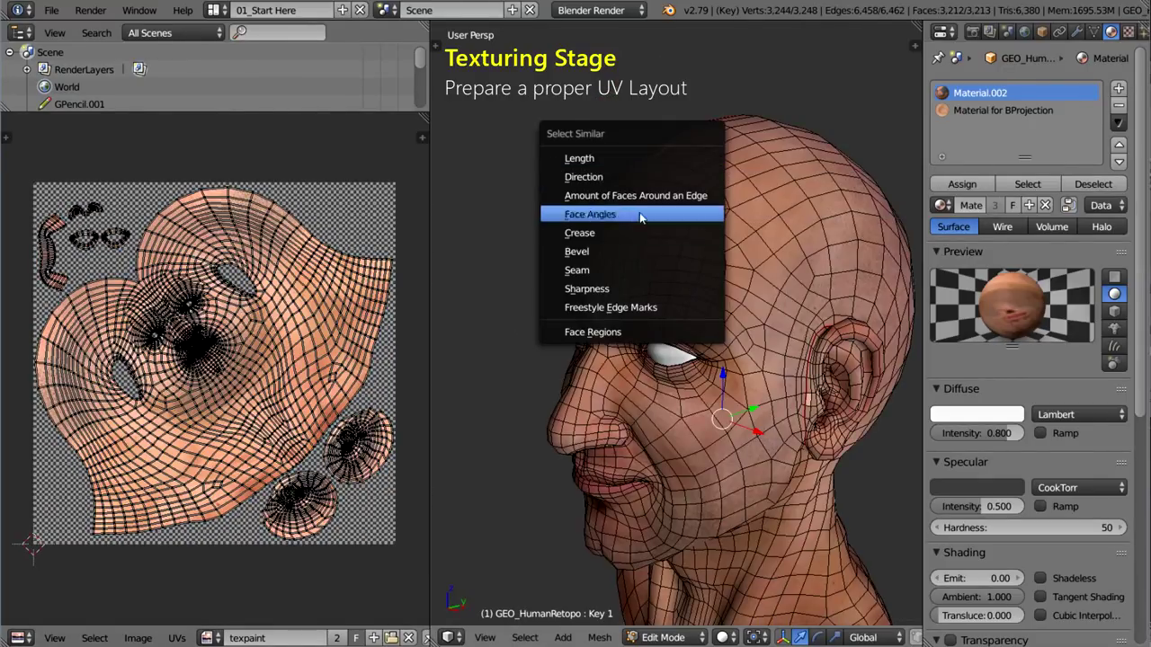
left_click(594, 271)
middle_click_drag(595, 271, 741, 261)
key("z")
mouse_move(821, 254)
middle_mouse_down()
mouse_move(776, 257)
mouse_move(818, 261)
middle_mouse_up()
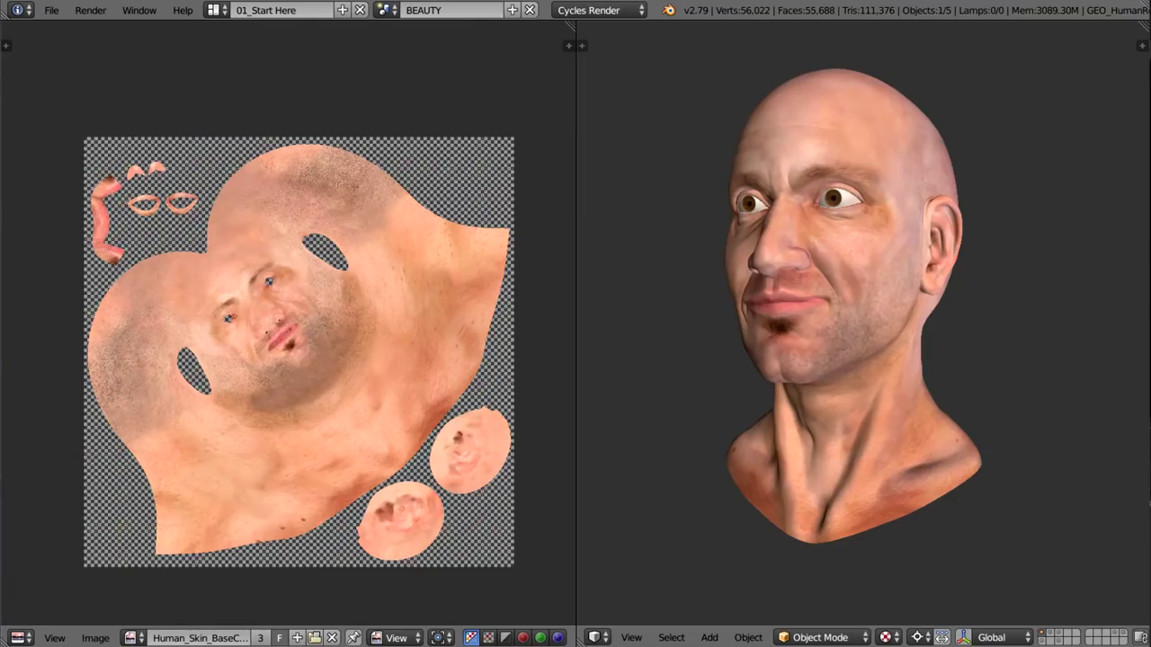
middle_click_drag(709, 328, 722, 333)
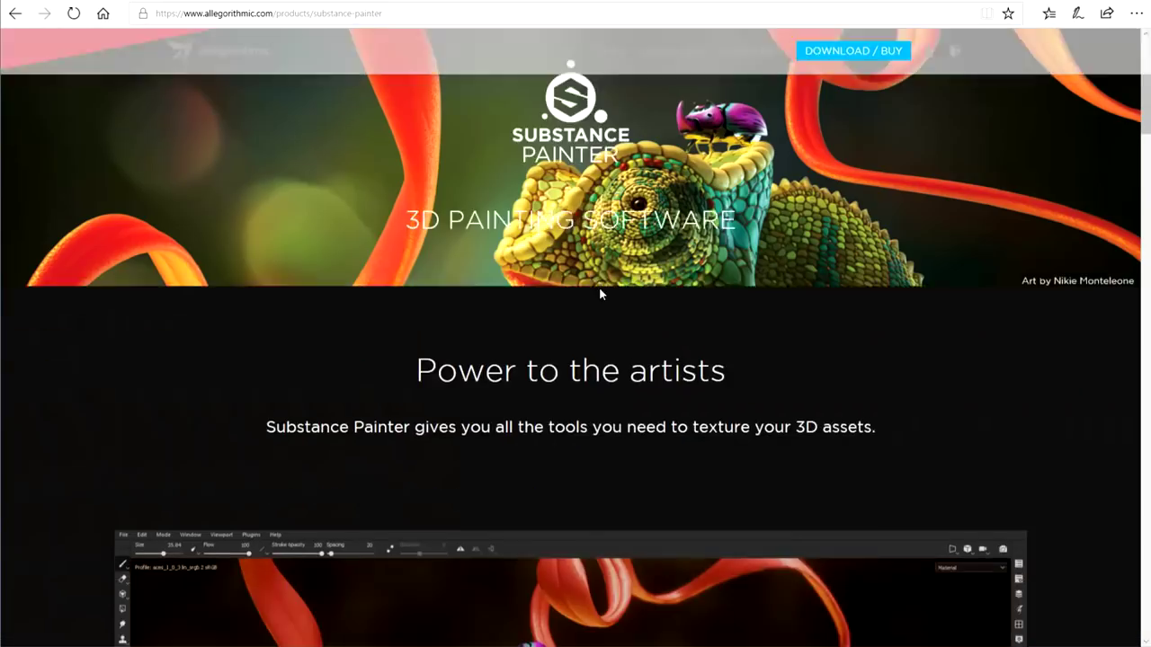
Switch to the browser and read through the Substance Painter product page, covering its painting, material and VFX features.
scroll(600, 287, "down", 5)
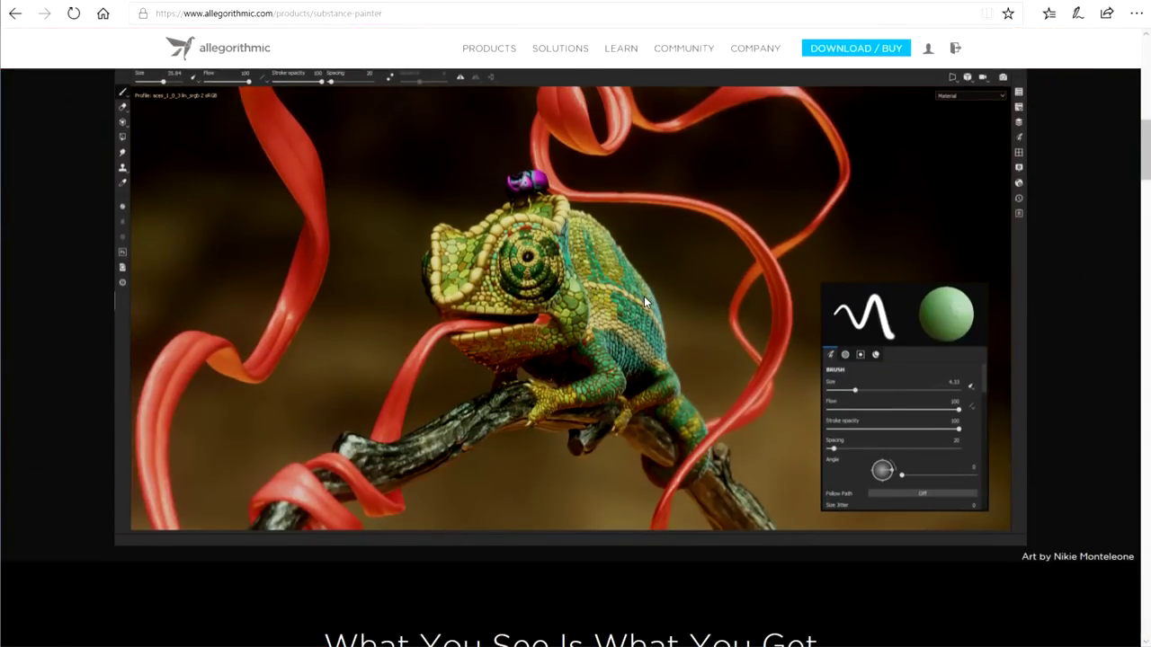
scroll(643, 296, "down", 12)
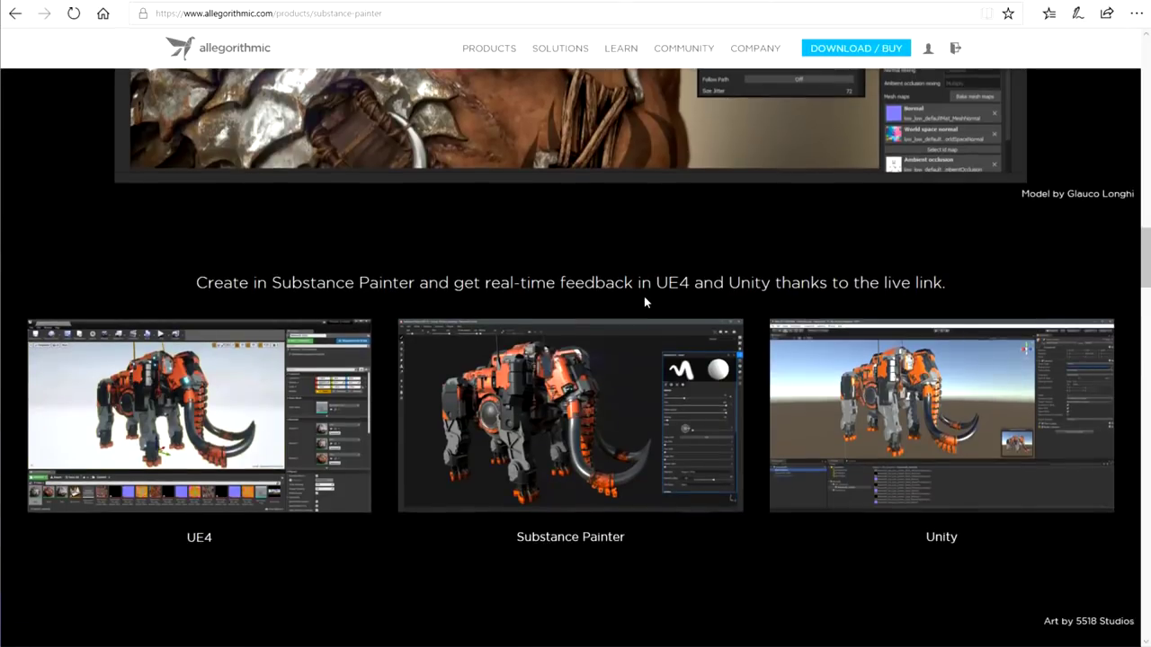
scroll(644, 302, "down", 2)
scroll(644, 296, "down", 11)
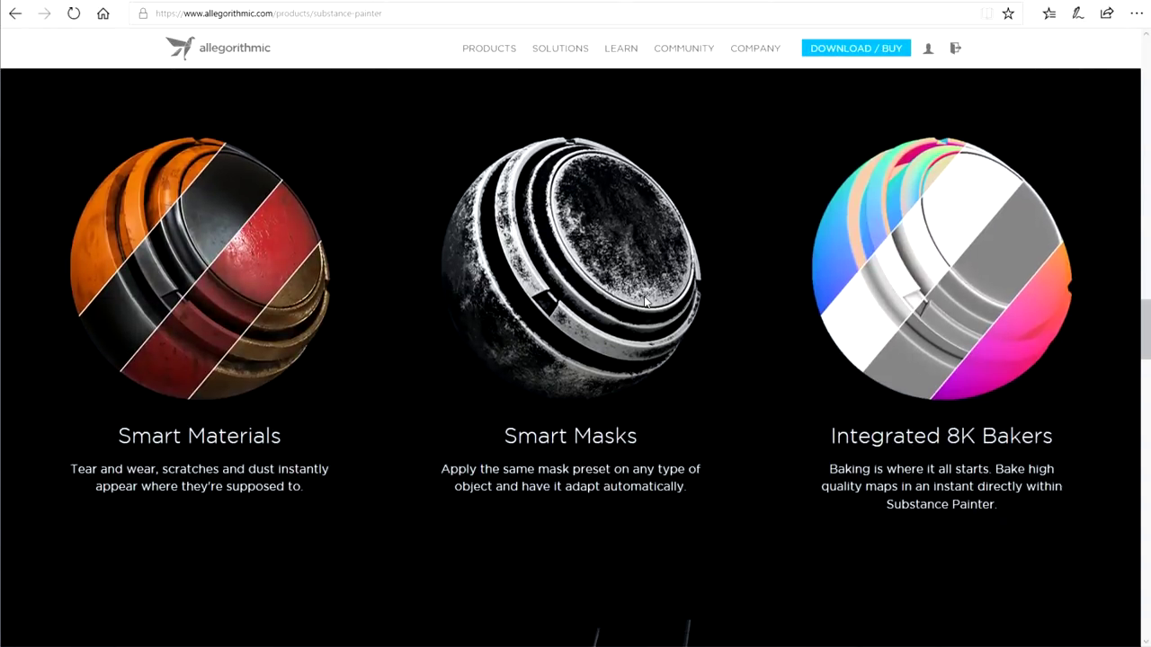
scroll(643, 301, "down", 9)
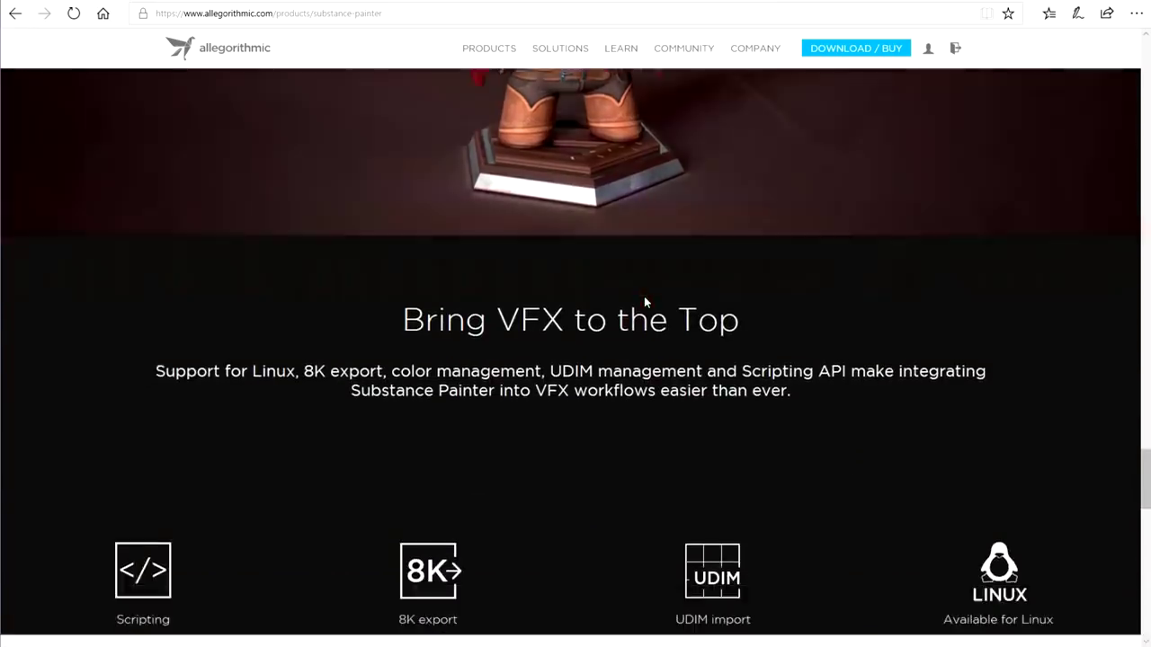
scroll(644, 296, "down", 1)
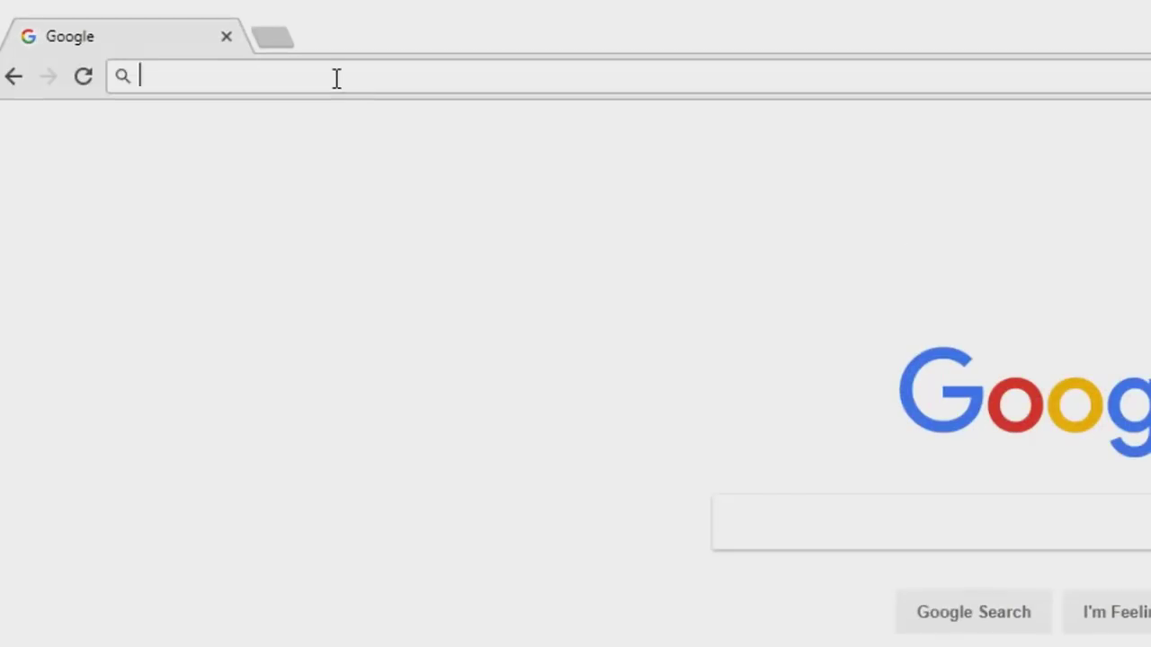
Search Google for "human photo reference", open the 3d.sk result in a new tab and browse its head photos.
type("human photo reference")
key("Return")
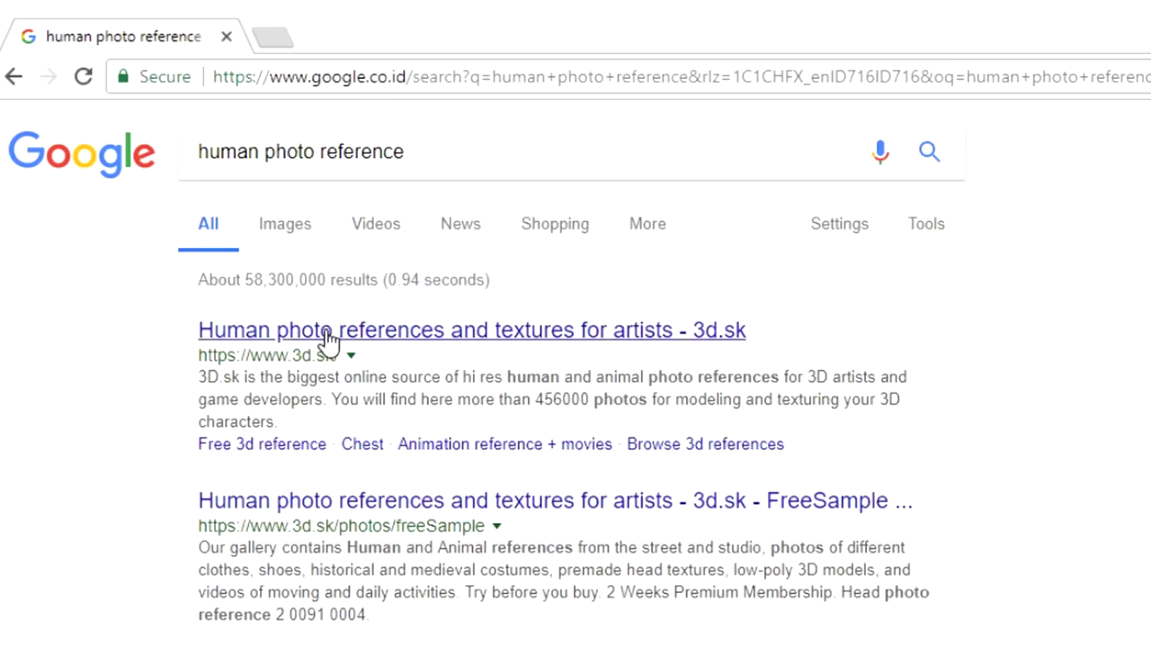
middle_click(326, 331)
left_click(329, 21)
scroll(528, 421, "down", 2)
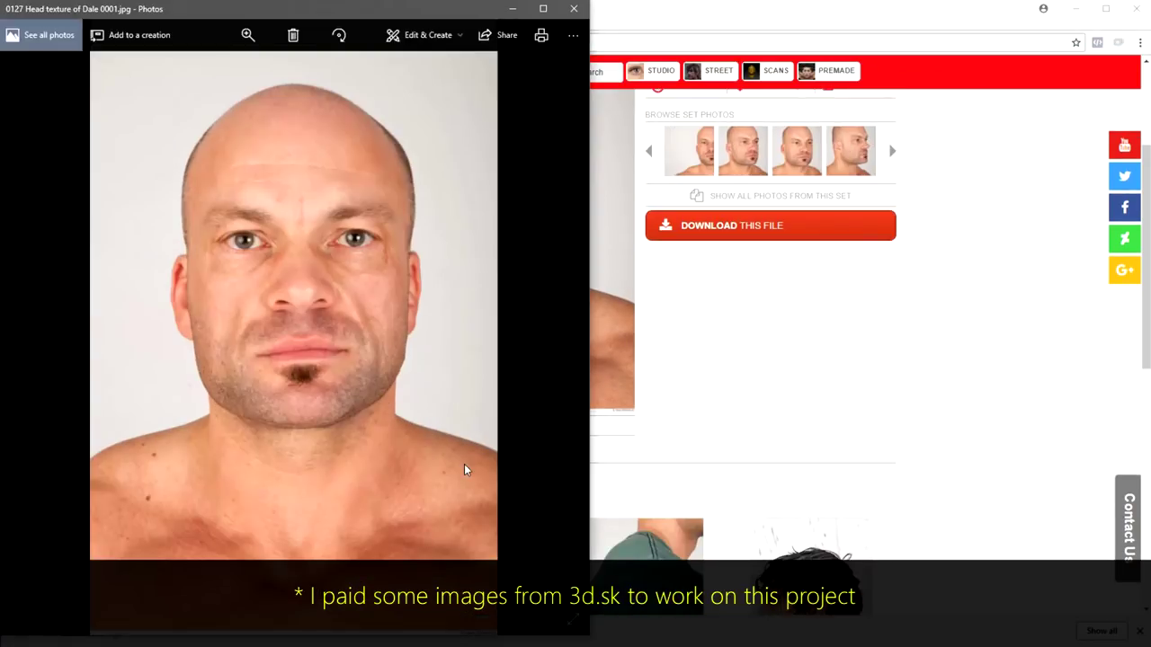
key("Right")
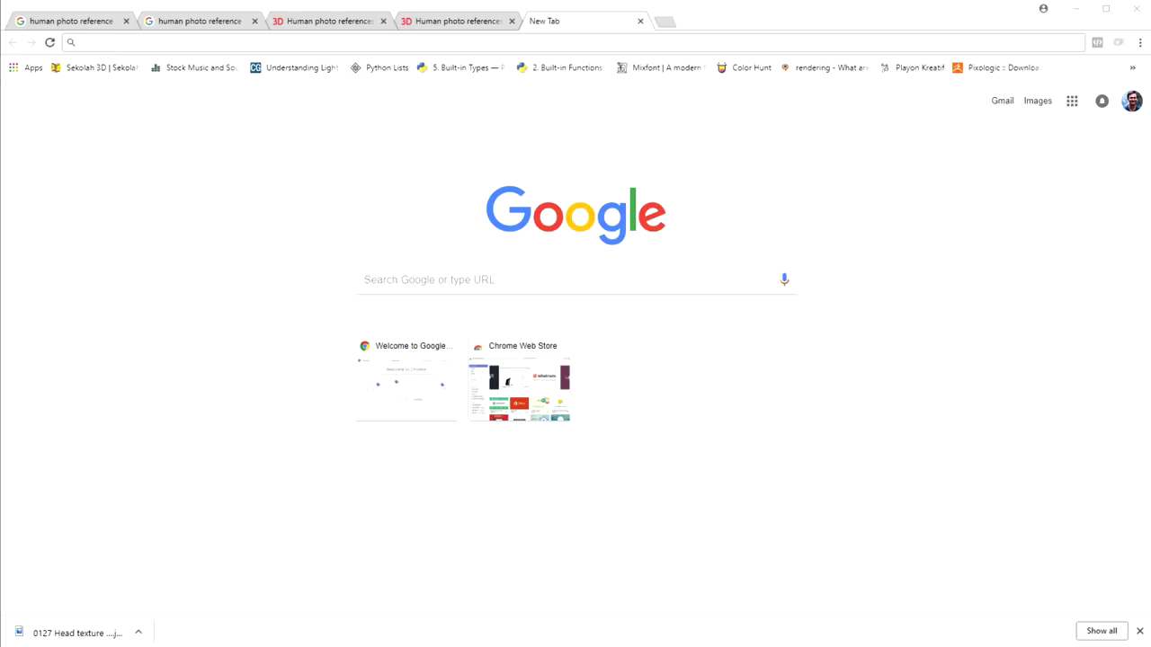
Search for the BProjection add-on and save space_view3d_paint_bprojection.py from its Blender wiki page to the Videos folder.
type("bprojection a")
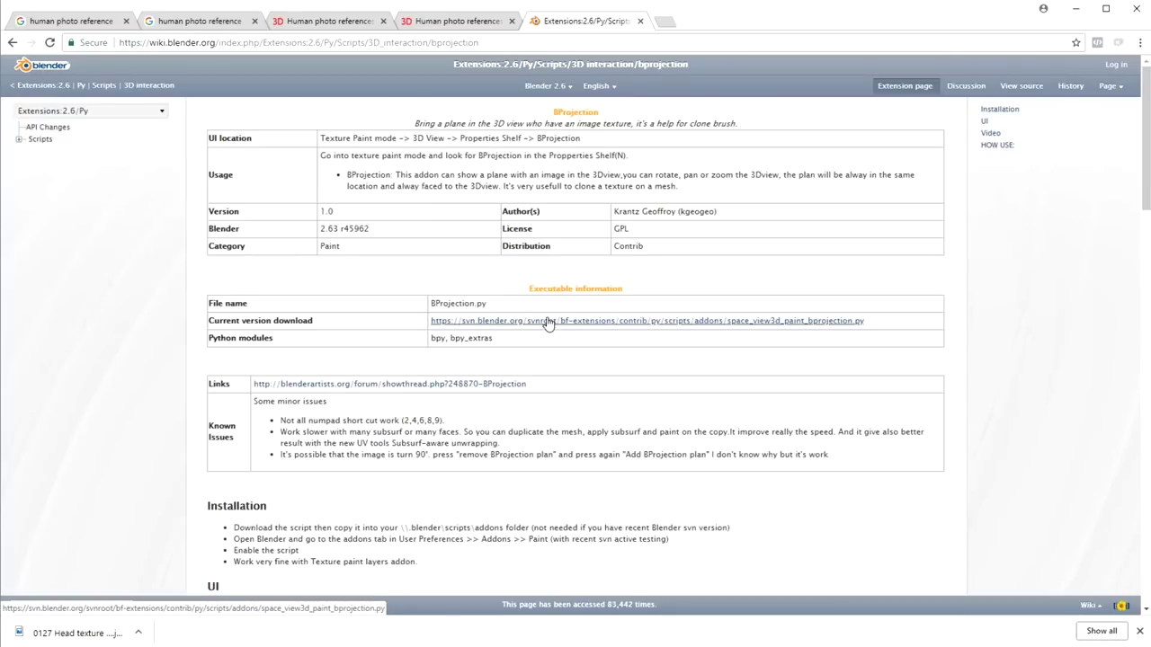
right_click(547, 323)
left_click(611, 393)
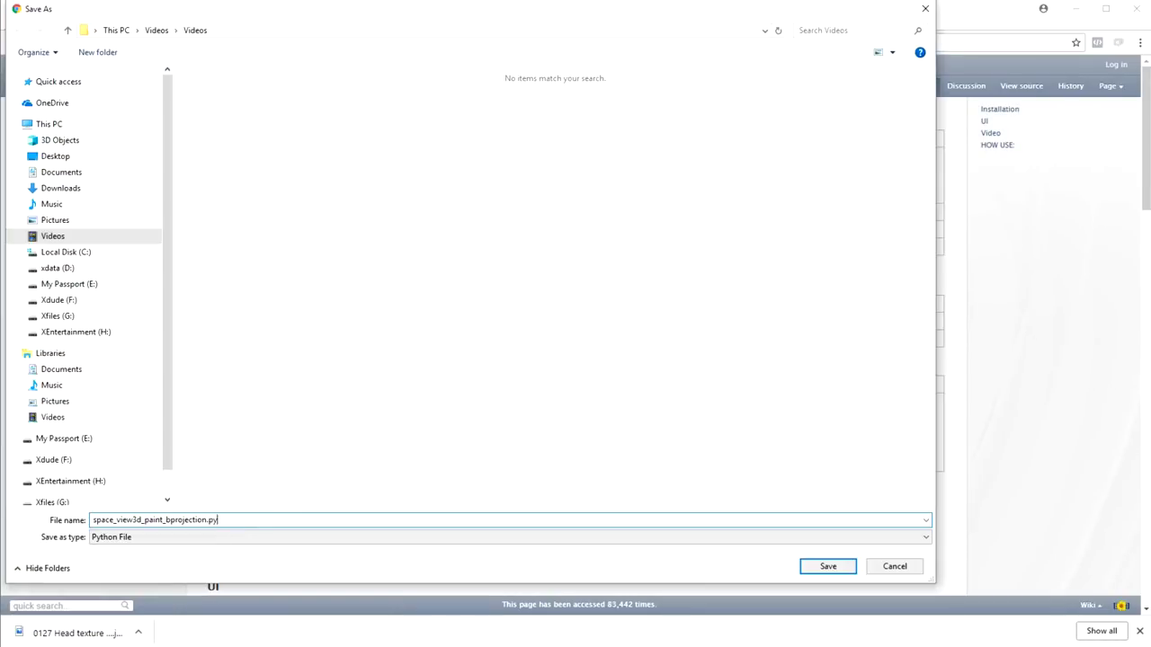
left_click(827, 566)
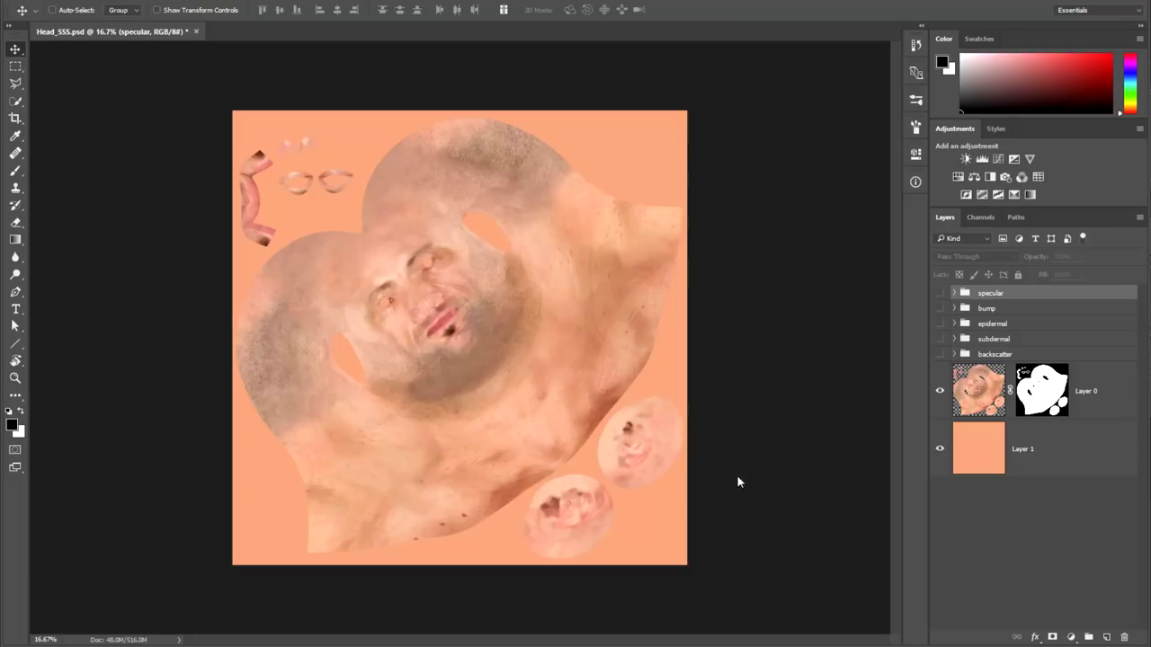
Switch to Head_SSS.psd in Photoshop, select Layer 0, and preview the map groups from specular to backscatter before hiding them.
left_click(964, 409)
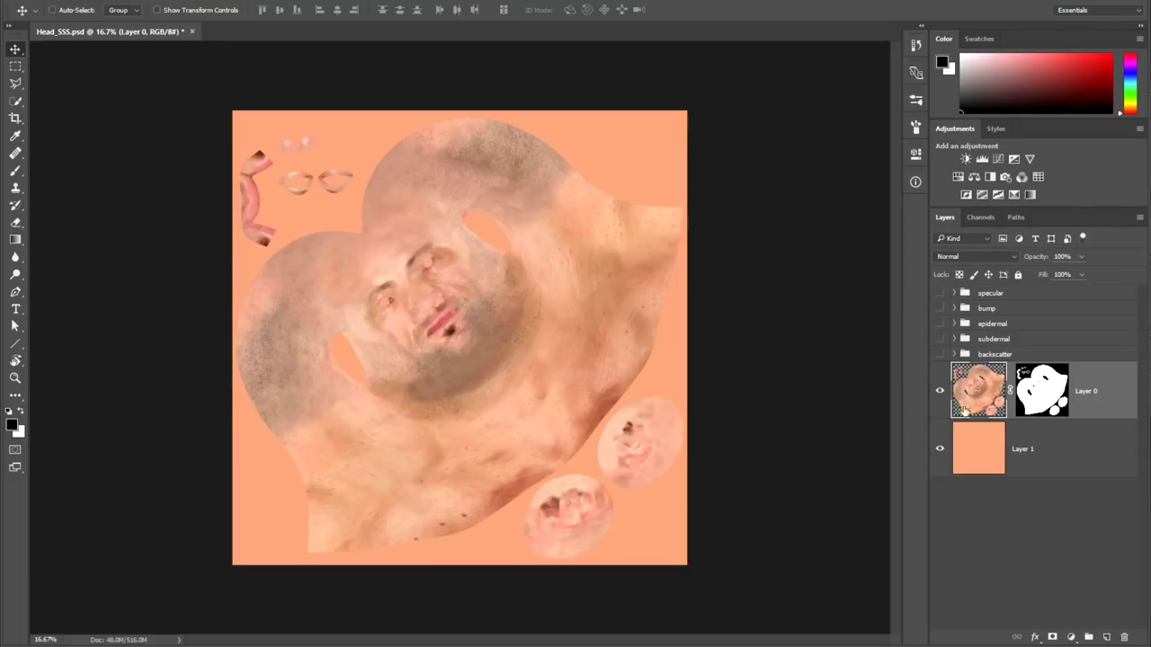
left_click(940, 293)
left_click(940, 308)
left_click(940, 354)
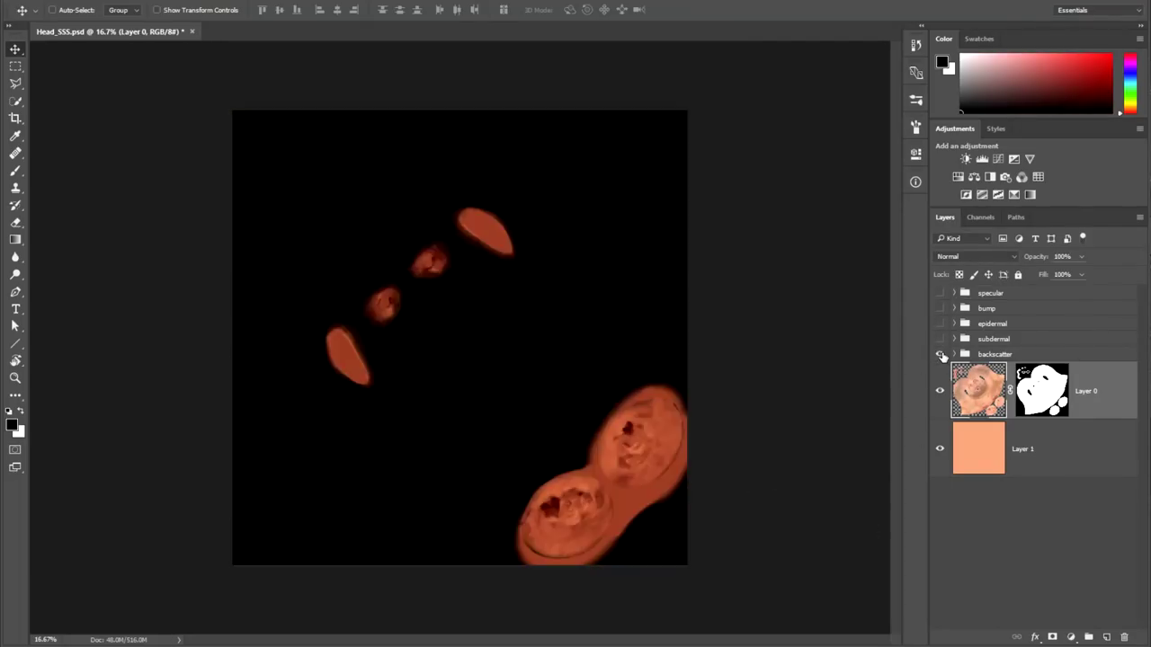
left_click_drag(940, 355, 941, 293)
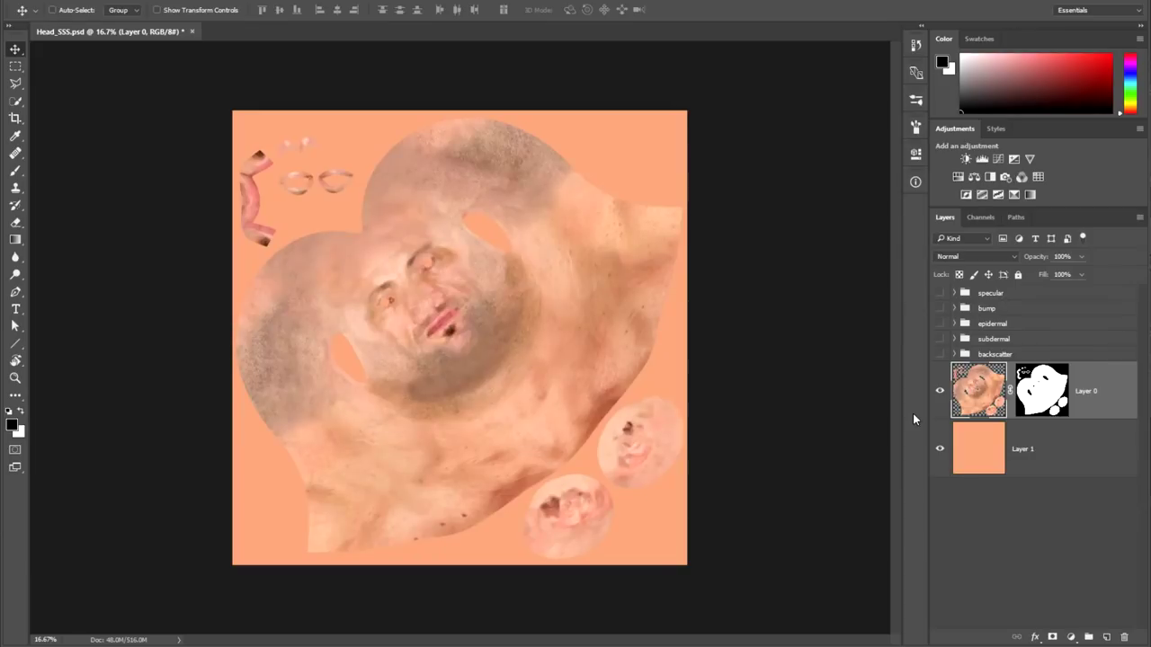
Inspect the specular group's layers by toggling its Background layer, and collapse and hide the group.
left_click(955, 293)
left_click(940, 330)
left_click(940, 330)
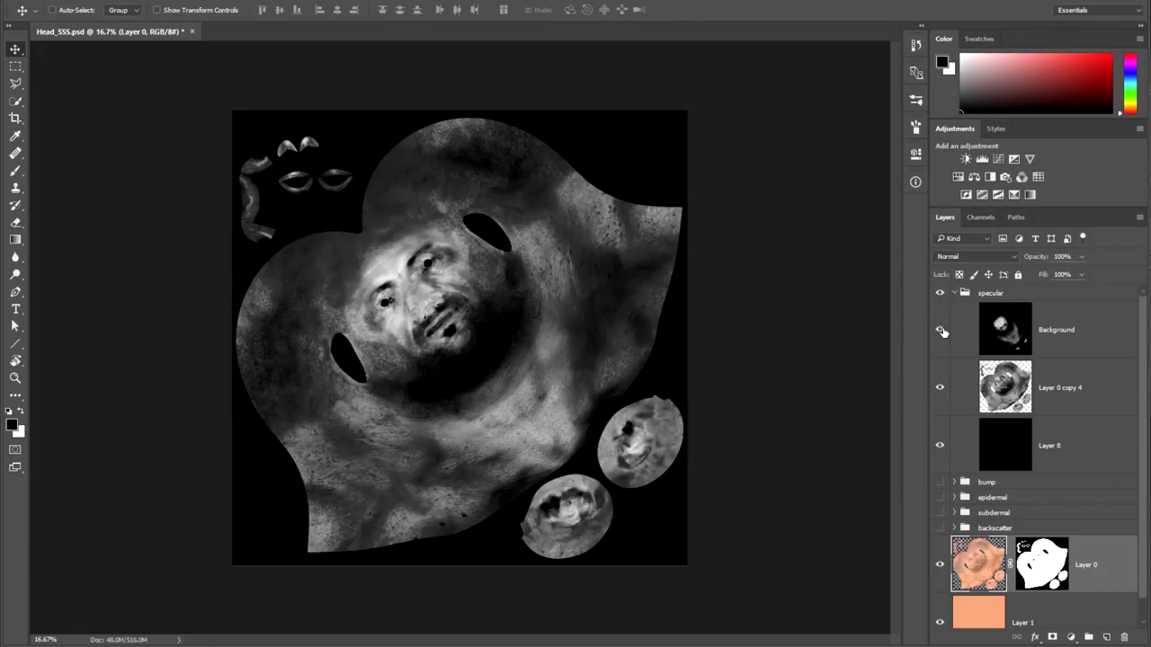
left_click(955, 293)
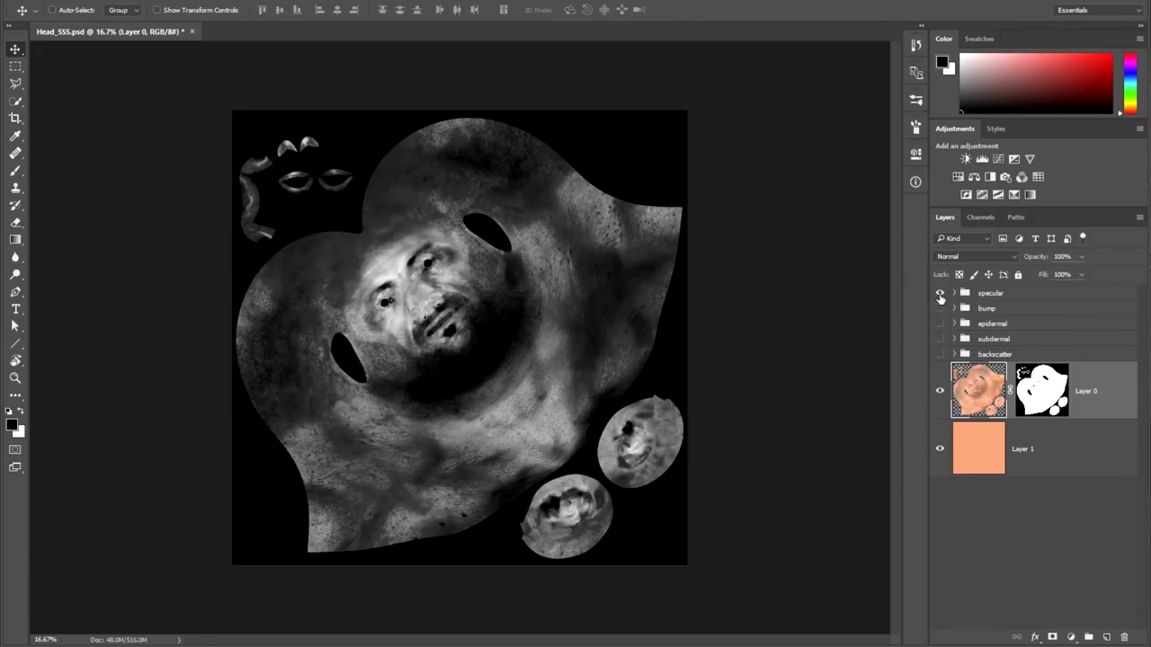
left_click(941, 294)
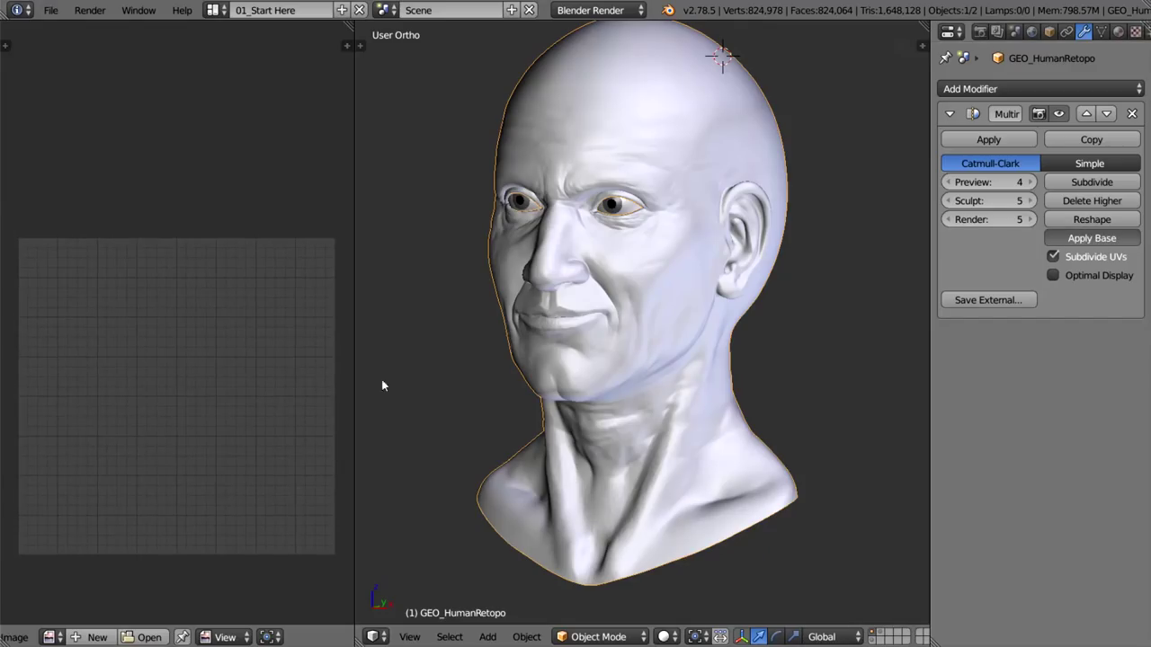
In Blender, create a blank 2048 × 2048 px image named TEX_Displacement for the GEO_HumanRetopo UV layout.
key("Tab")
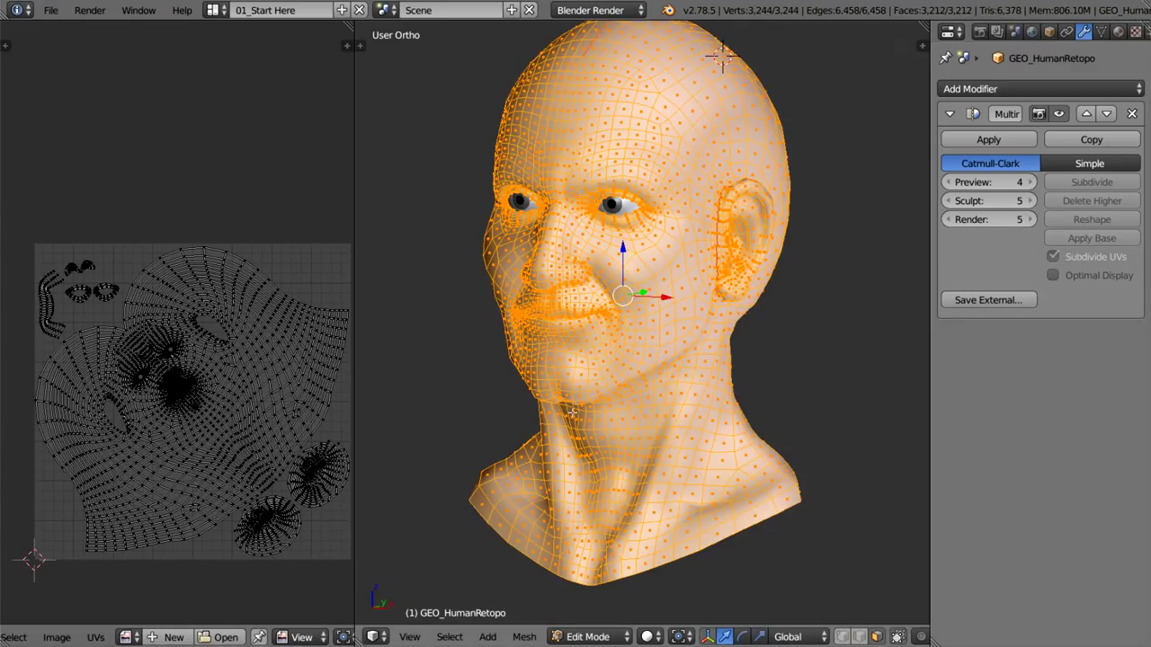
left_click(174, 636)
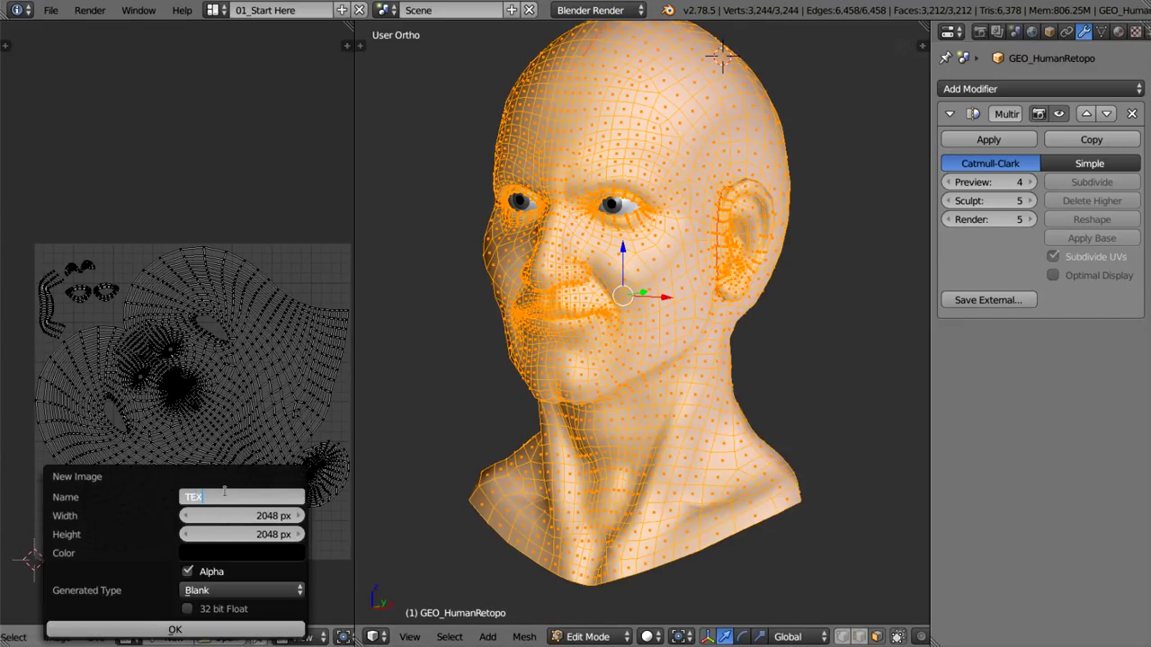
type("lacement")
key("Return")
key("Return")
key("Home")
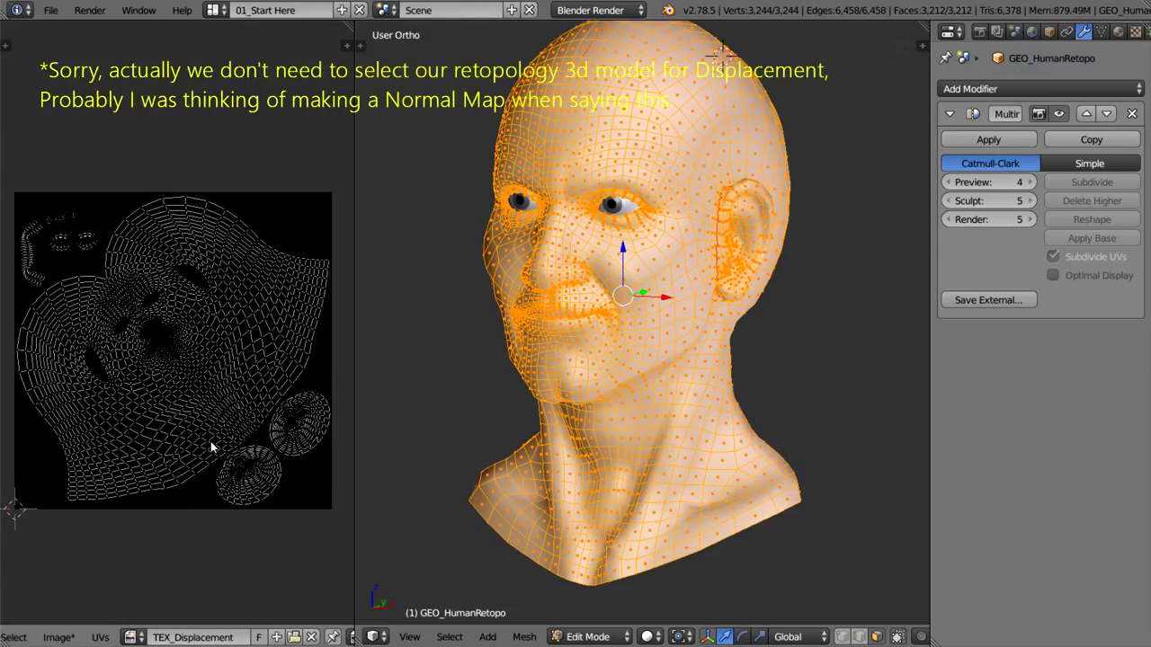
Return the head to Object Mode and bake its Multires displacement into the TEX_Displacement image.
middle_click_drag(678, 325, 701, 358, "shift")
key("Tab")
left_click(617, 354)
left_click(980, 32)
scroll(1013, 412, "down", 10)
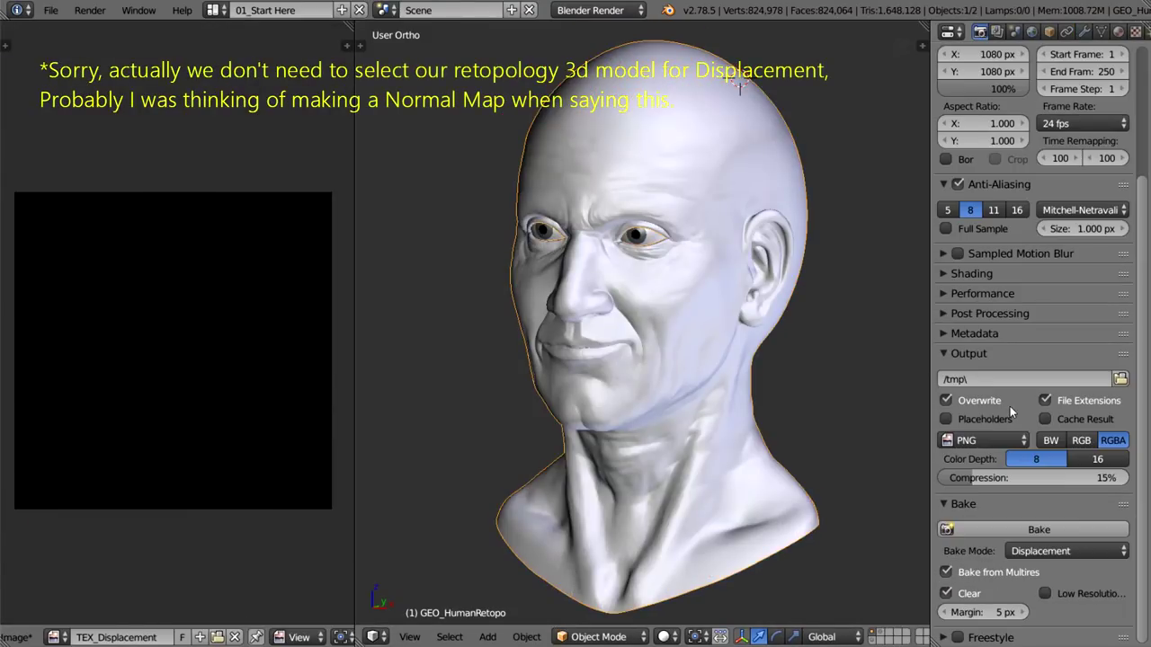
left_click(1038, 530)
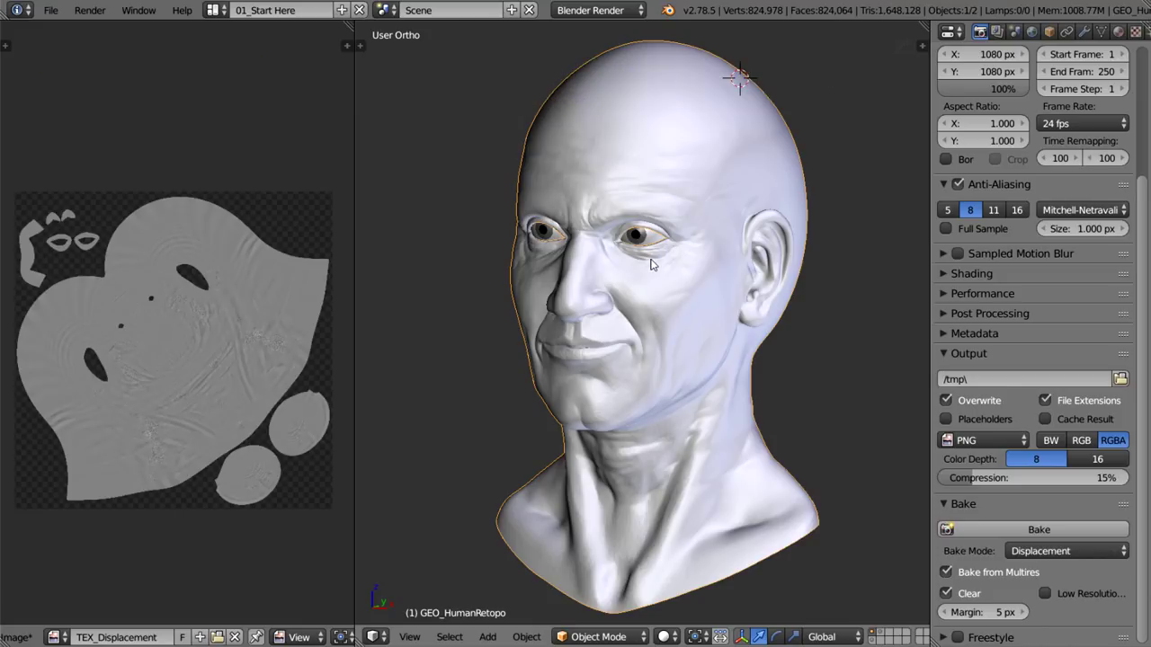
scroll(675, 290, "up", 2)
scroll(675, 291, "down", 3)
scroll(222, 334, "up", 4)
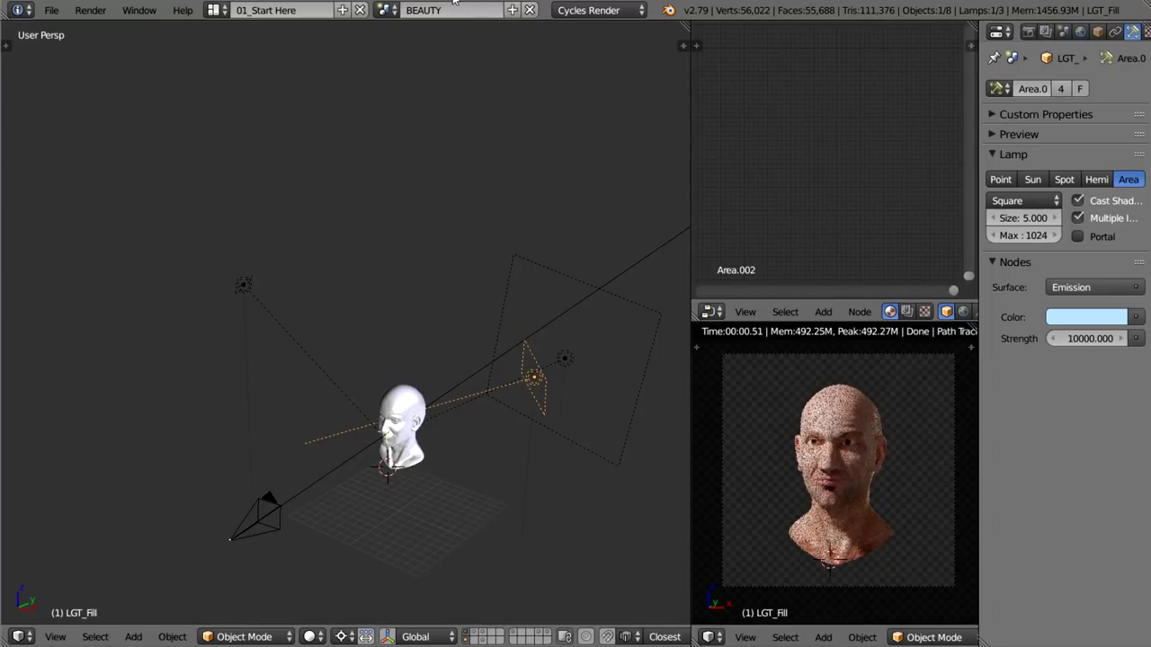
Select the LGT_Key lamp, display the Gaffer add-on's refreshed light list and enlarge its controls.
right_click(236, 302)
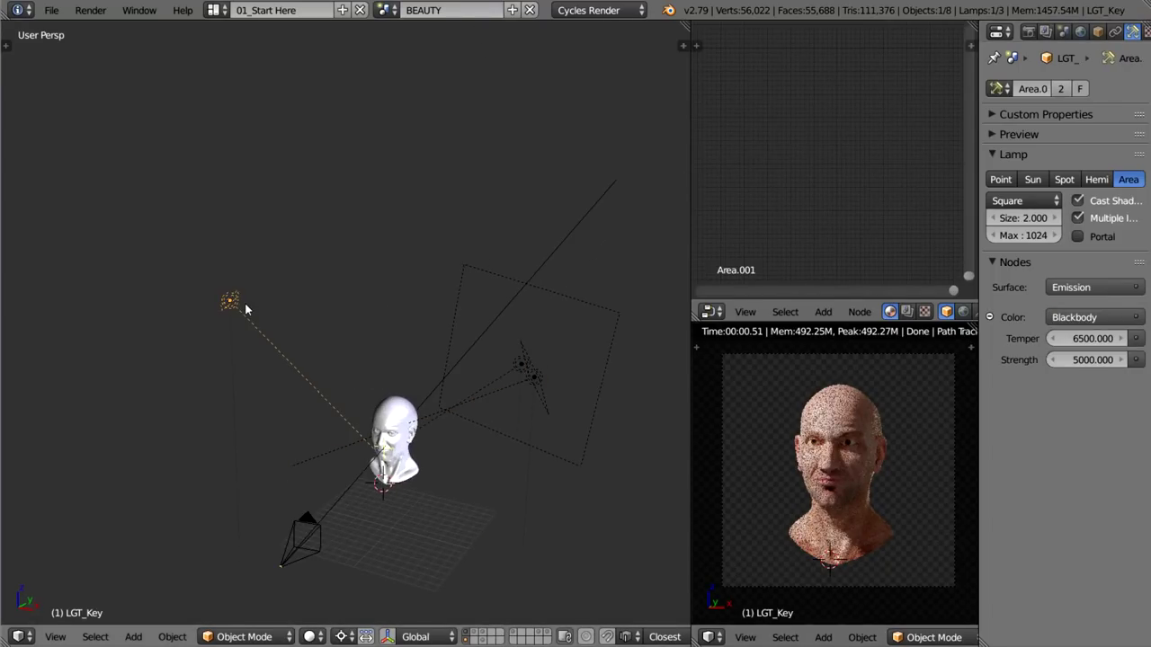
middle_click_drag(270, 343, 337, 336)
key("t")
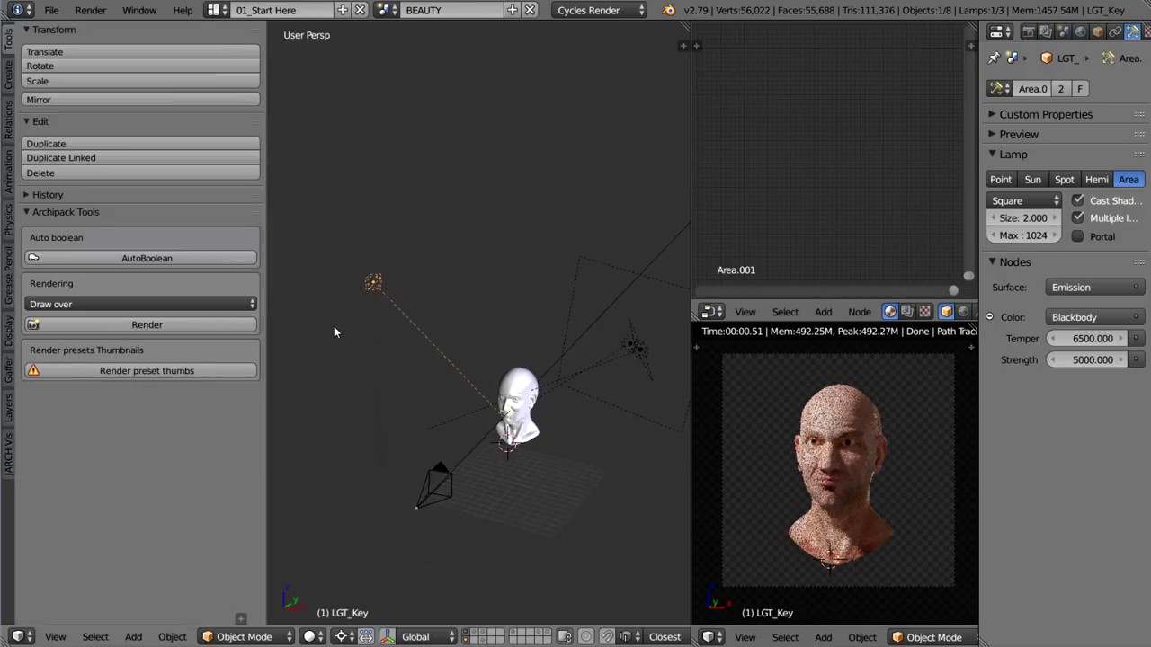
left_click(9, 374)
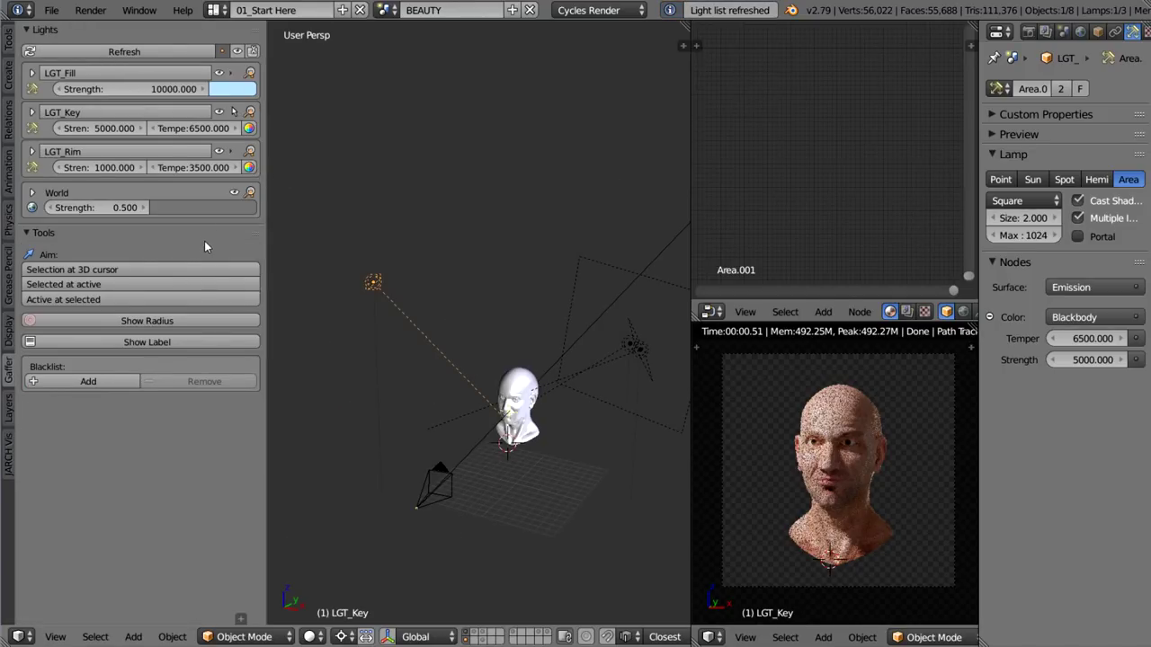
middle_click_drag(204, 240, 243, 235, "ctrl")
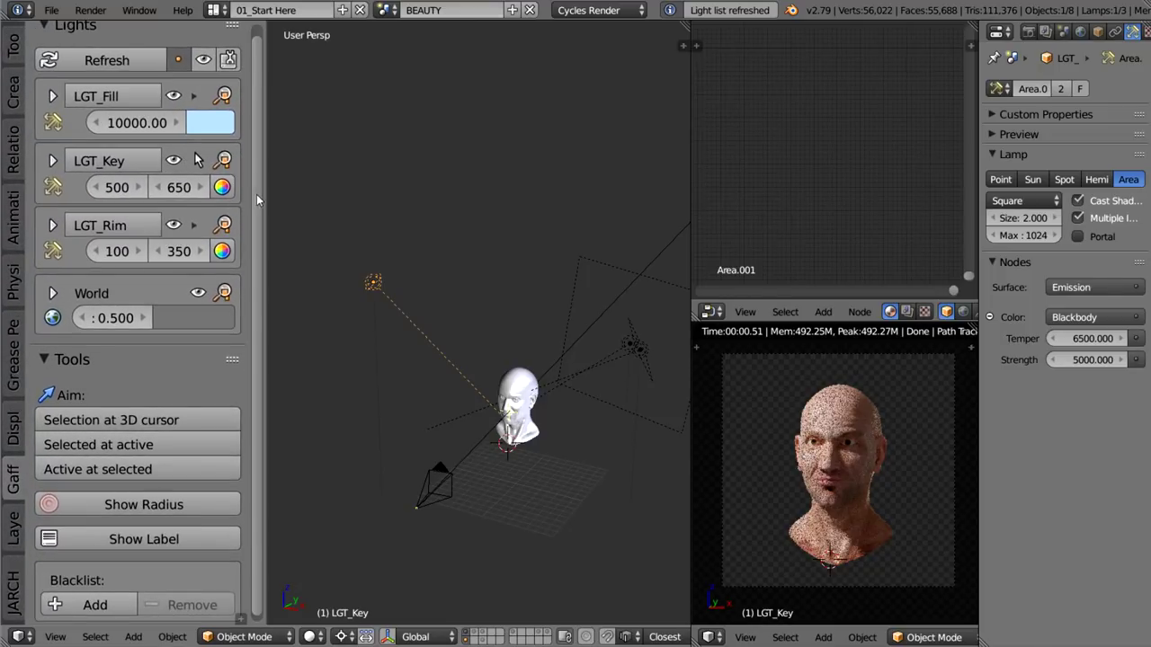
Enlarge the Gaffer light list and preview the LGT_Fill and LGT_Rim lights in solo, ending with all lights shown.
left_click_drag(267, 202, 299, 203)
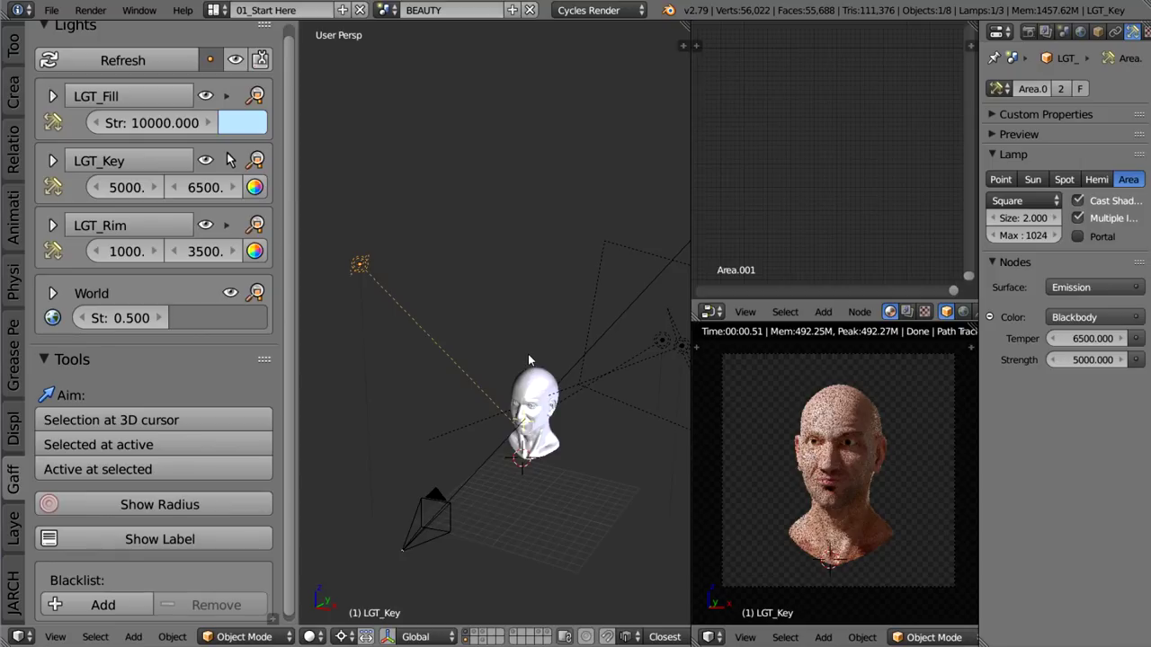
middle_click_drag(528, 353, 519, 362)
left_click(257, 96)
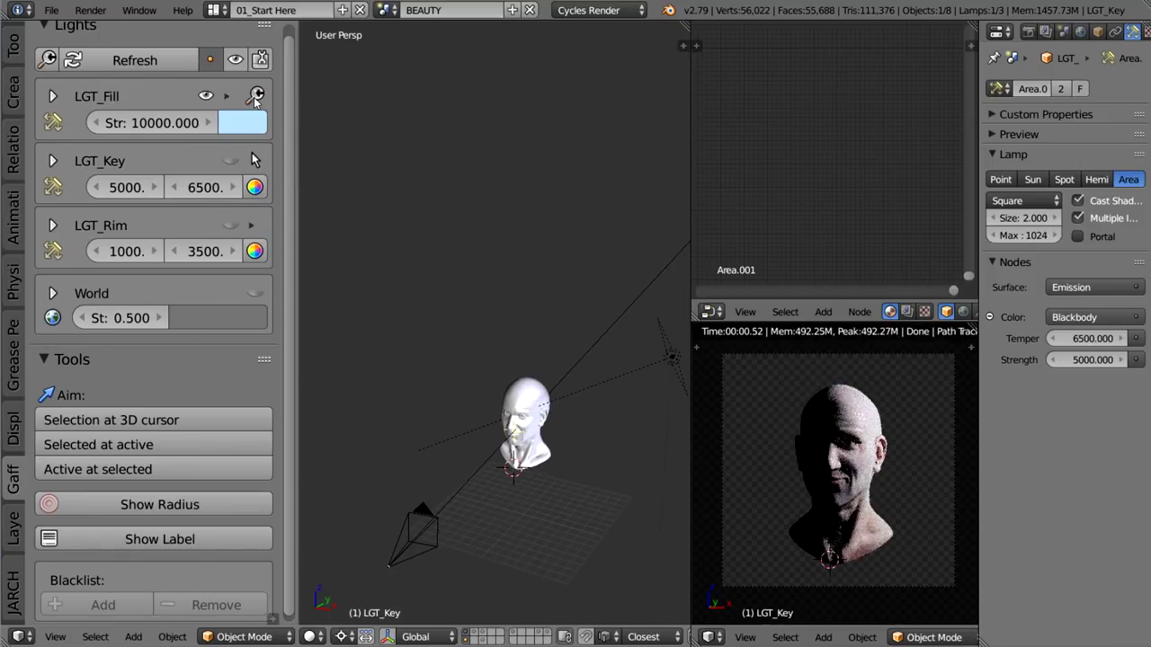
left_click(256, 225)
left_click(257, 224)
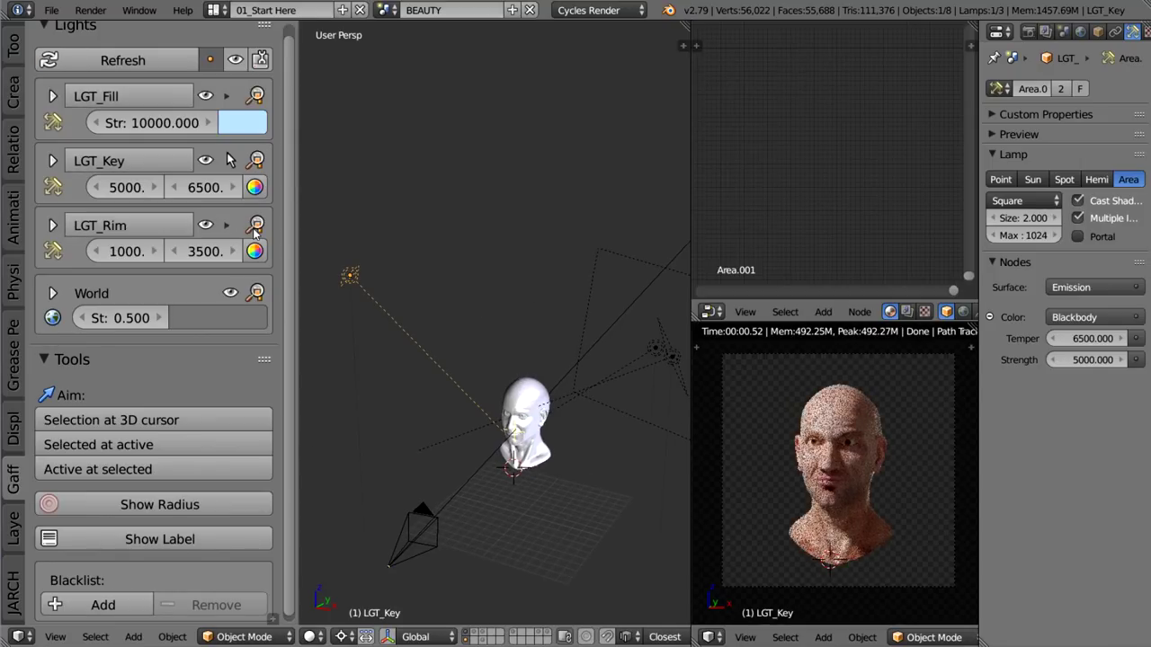
Examine the texture and curve nodes of the head's SHD_SSS_Layered skin material.
scroll(748, 126, "down", 6)
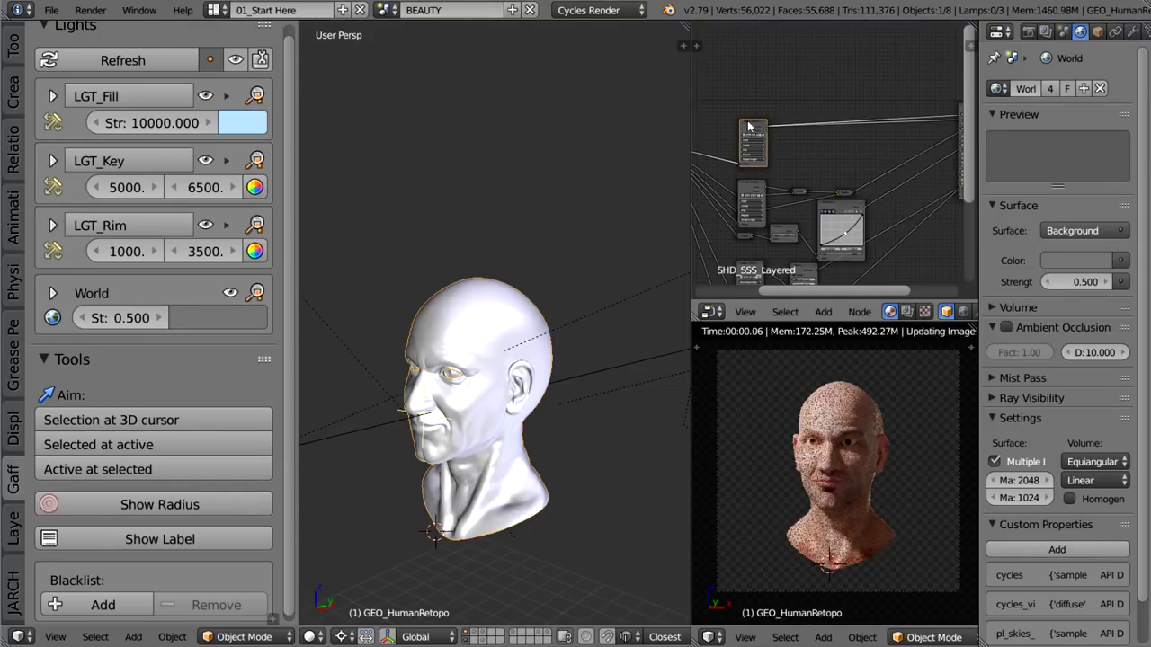
scroll(749, 126, "up", 5)
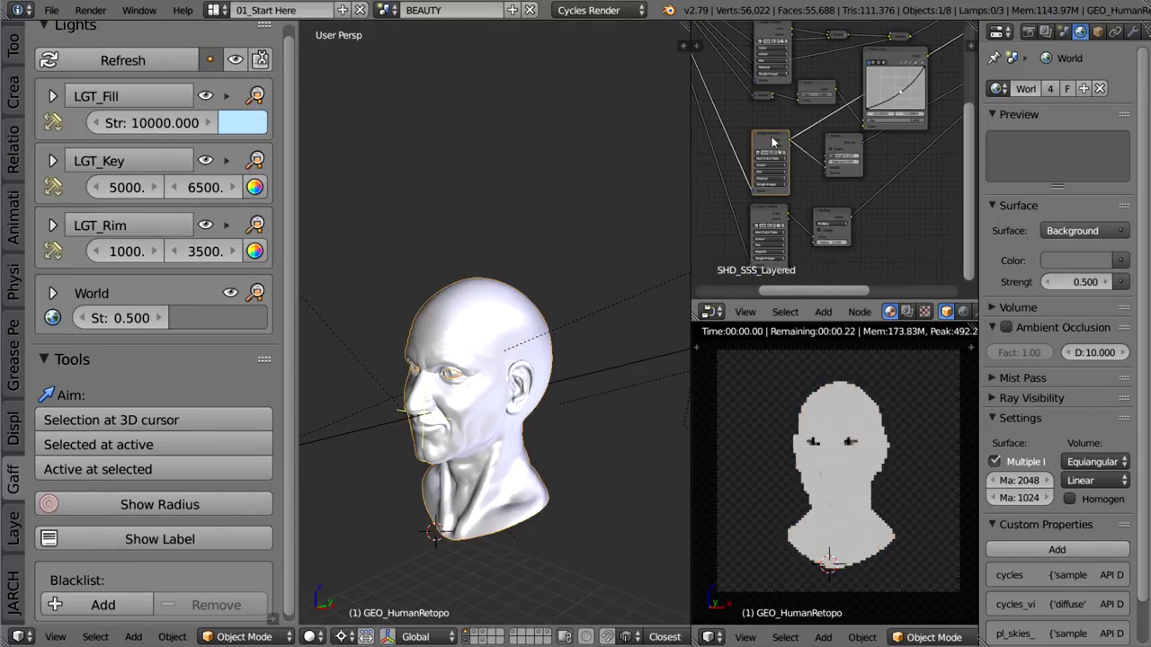
scroll(769, 216, "up", 4)
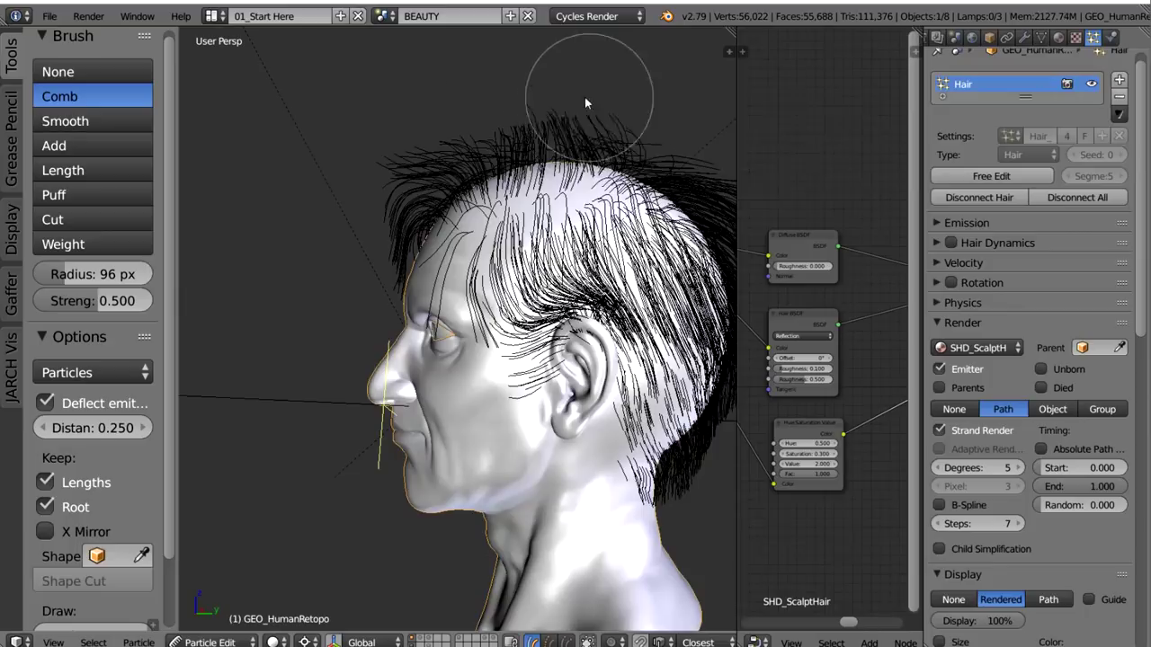
Inspect the combed scalp hair on the head and the node network of the SHD_Hair material.
middle_click_drag(584, 103, 422, 234)
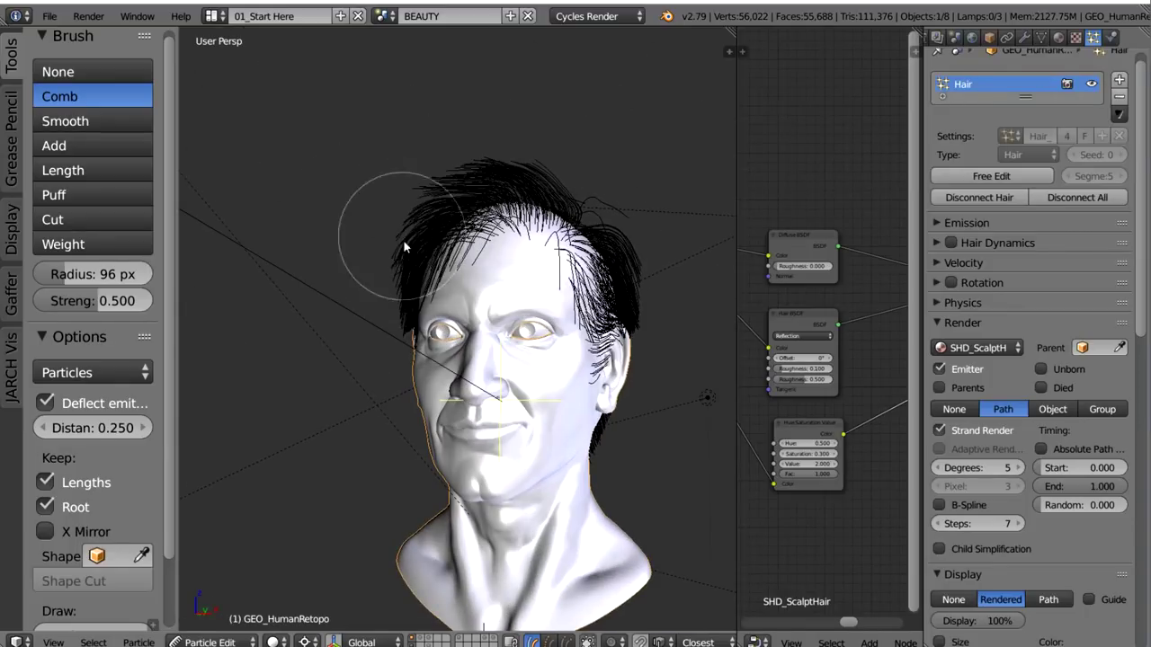
scroll(536, 250, "up", 2)
scroll(593, 225, "down", 3)
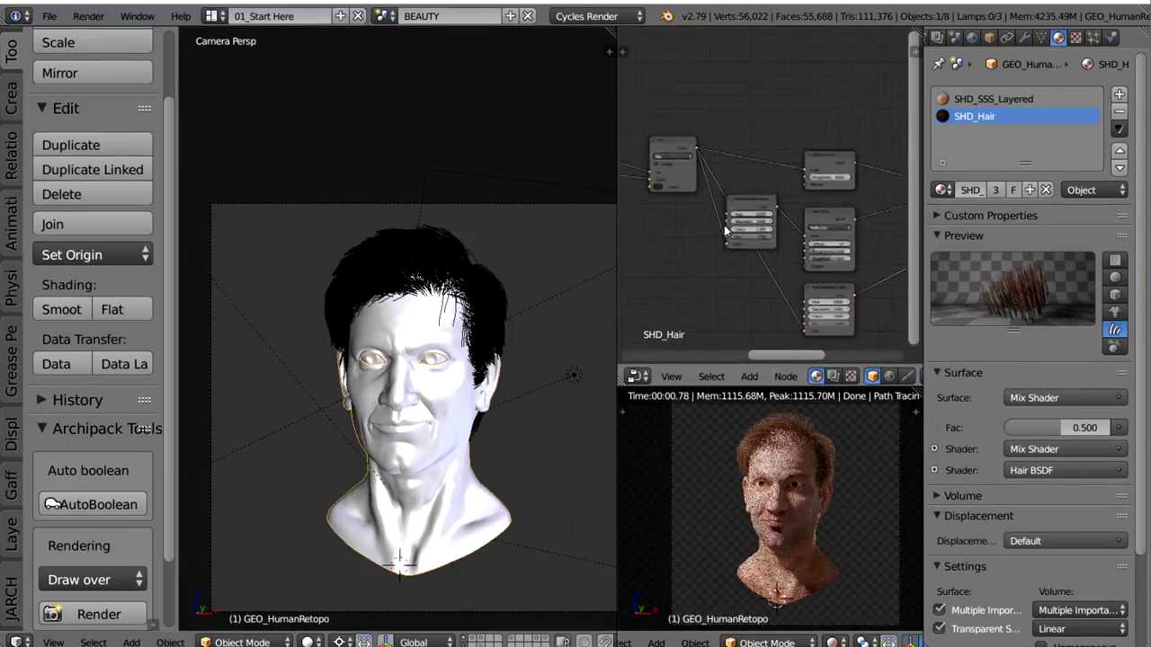
scroll(727, 230, "down", 2)
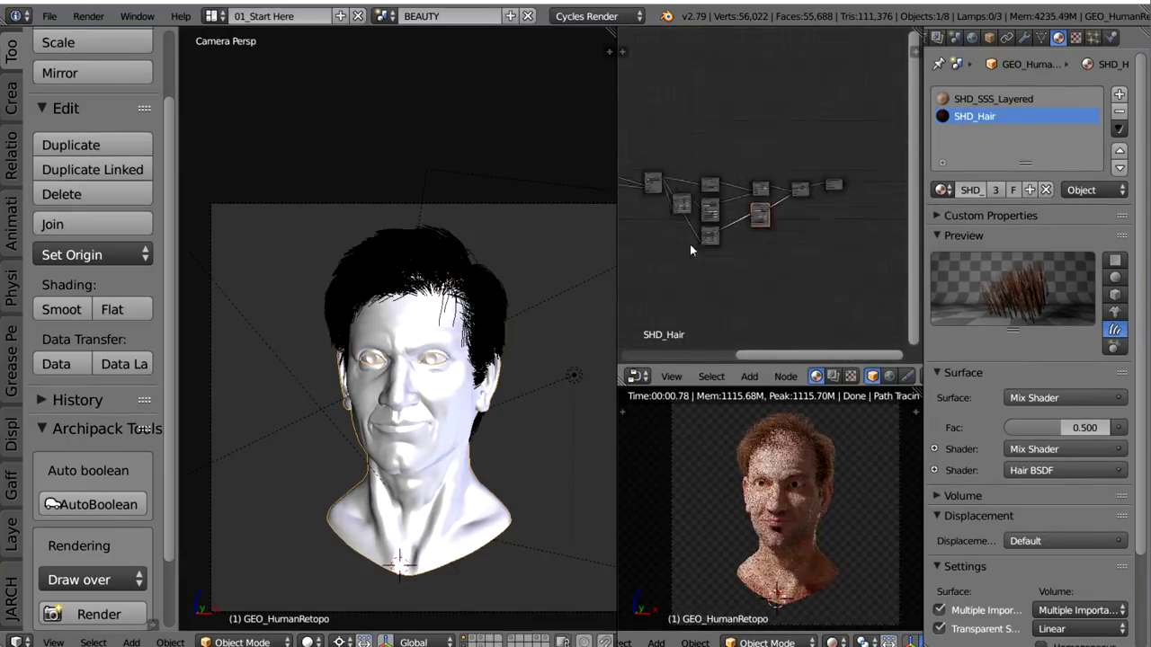
scroll(737, 198, "up", 3)
scroll(791, 495, "up", 3)
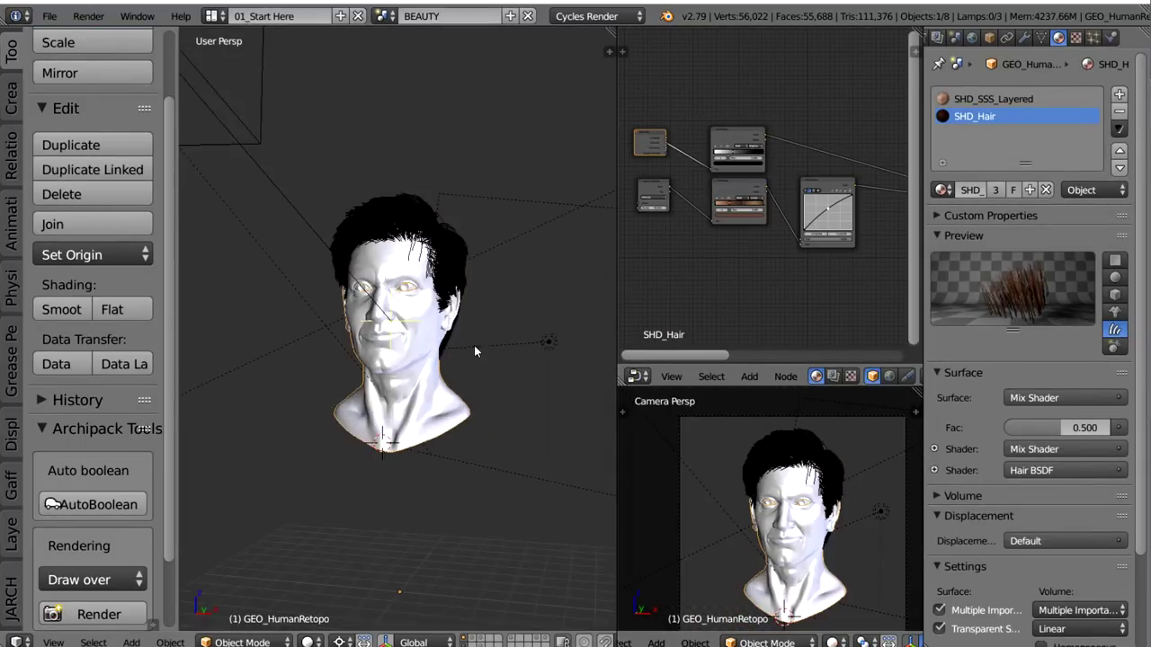
Display the Hair particle system settings of GEO_HumanRetopo and browse the interaction modes for Particle Edit.
middle_click_drag(474, 345, 562, 343)
left_click(1092, 37)
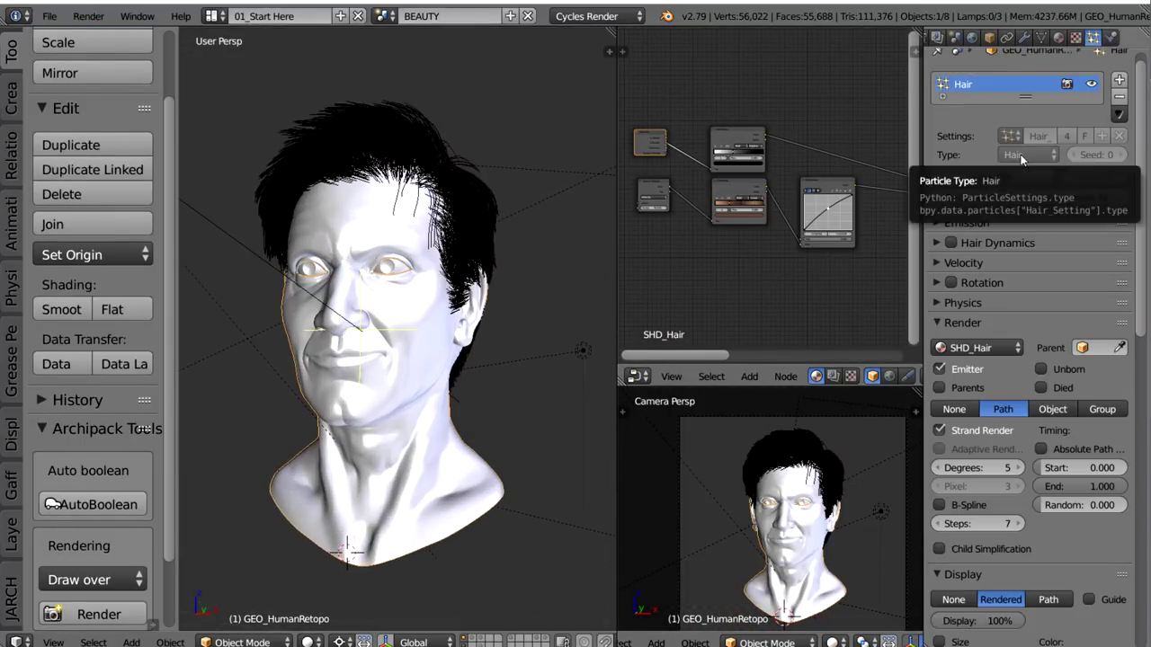
left_click(241, 642)
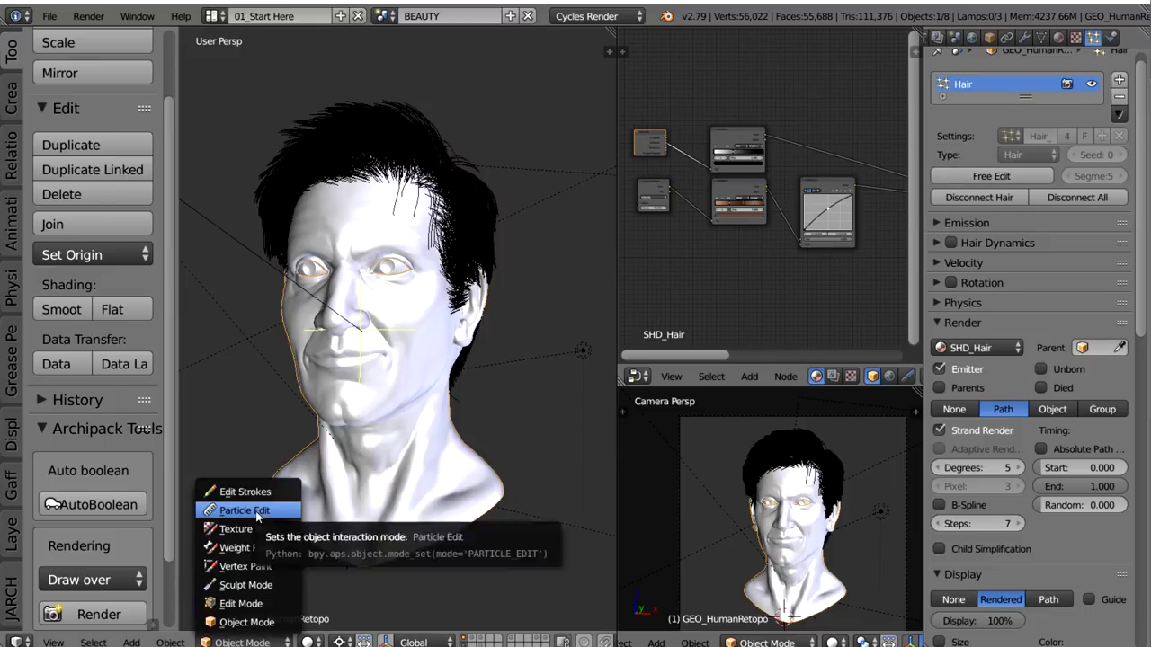
left_click(196, 442)
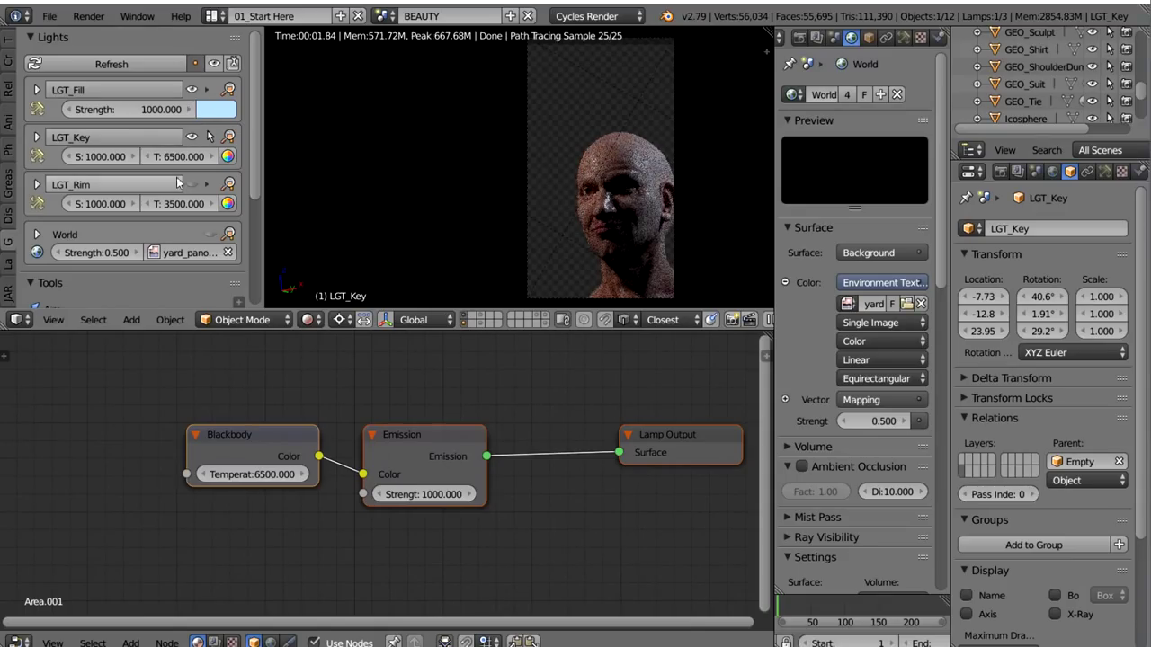
Solo the World lighting with its yard panorama in the Gaffer light list.
scroll(195, 182, "down", 3)
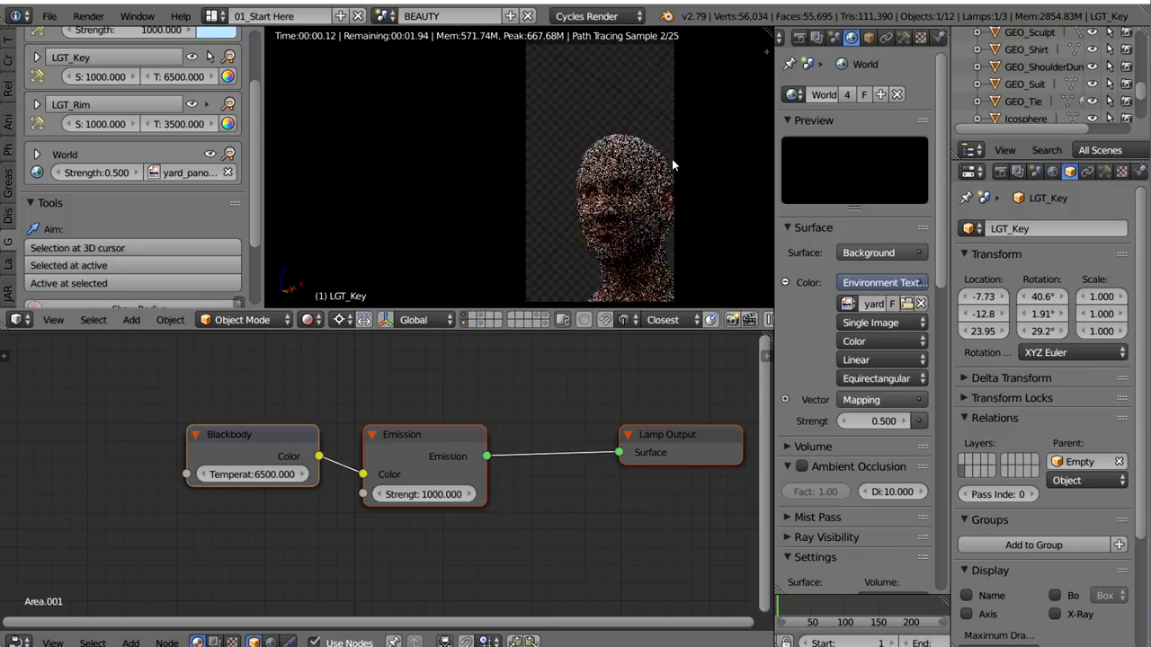
scroll(225, 261, "up", 3)
left_click(229, 235)
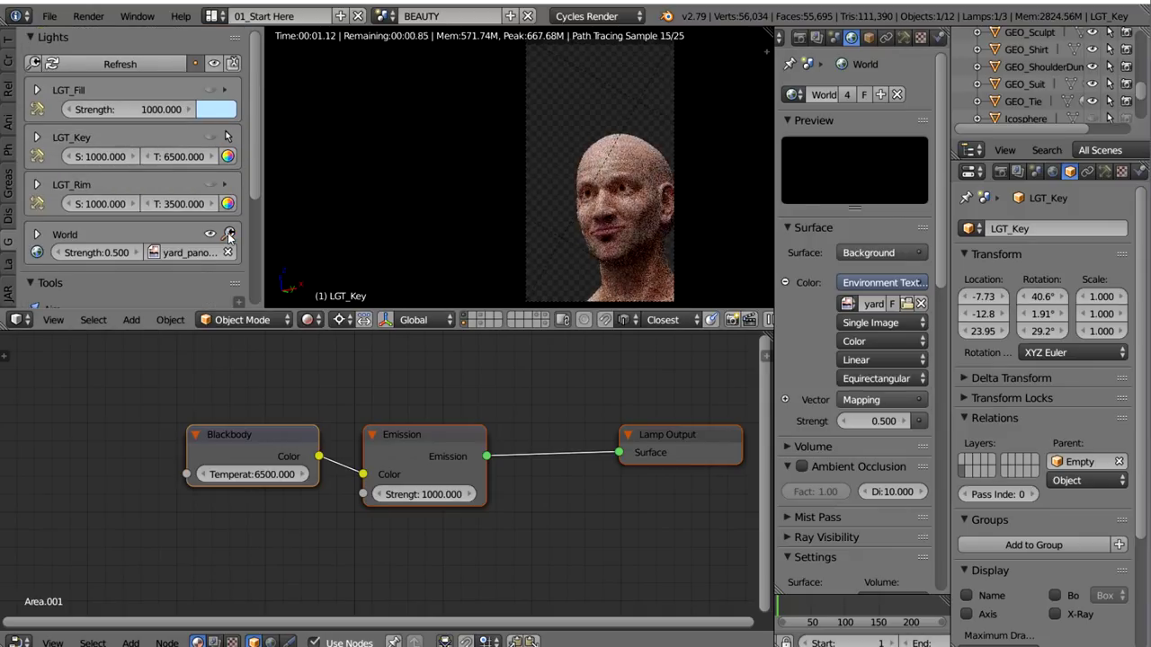
Display the BG scene's rendered preview and return to the BEAUTY scene.
left_click(386, 15)
left_click(394, 58)
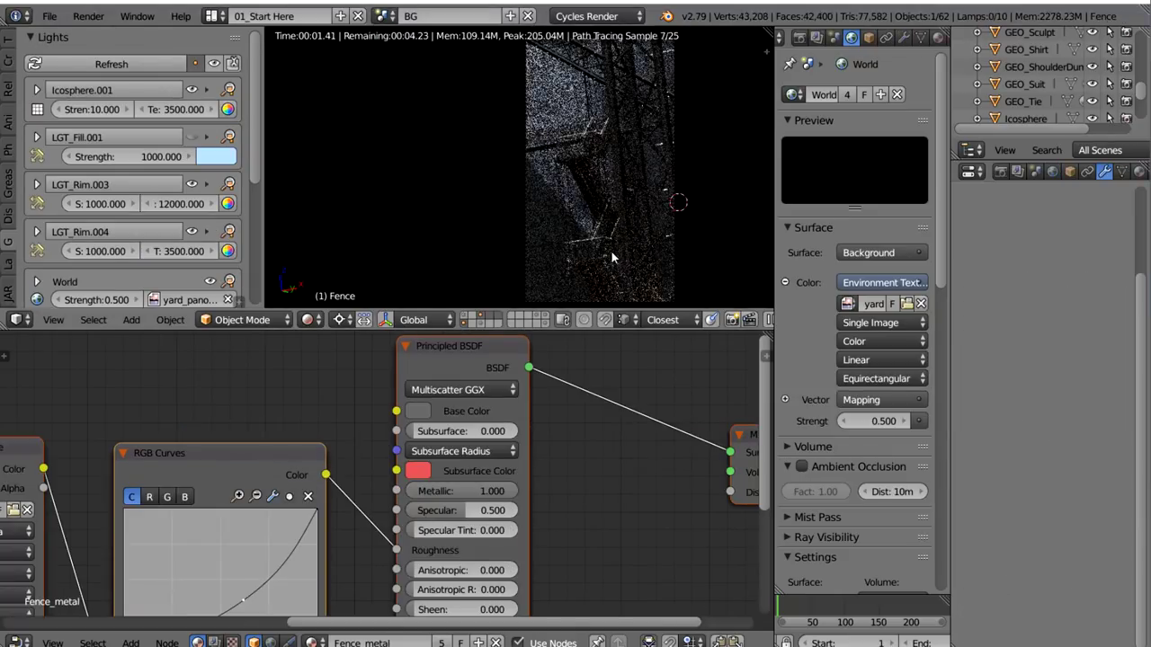
left_click(387, 16)
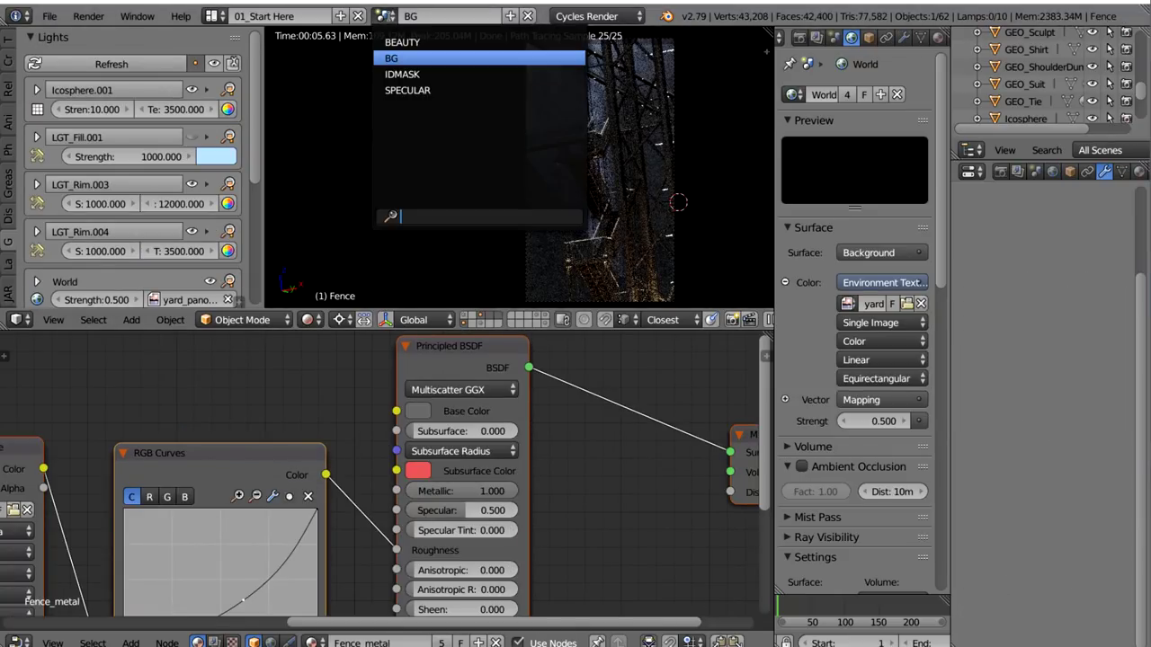
left_click(399, 42)
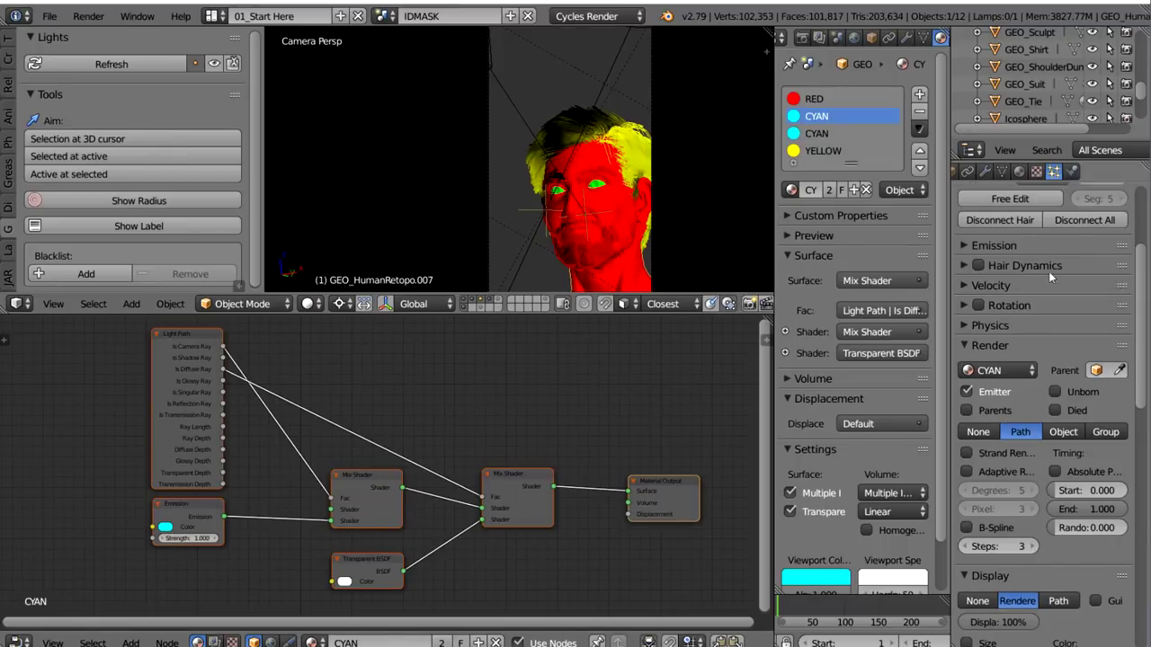
Check the hair particles' render material slot in the IDMASK scene and select the SHD_BeardHair slot in the SPECULAR scene.
left_click(996, 369)
left_click(1003, 376)
scroll(1004, 386, "up", 2)
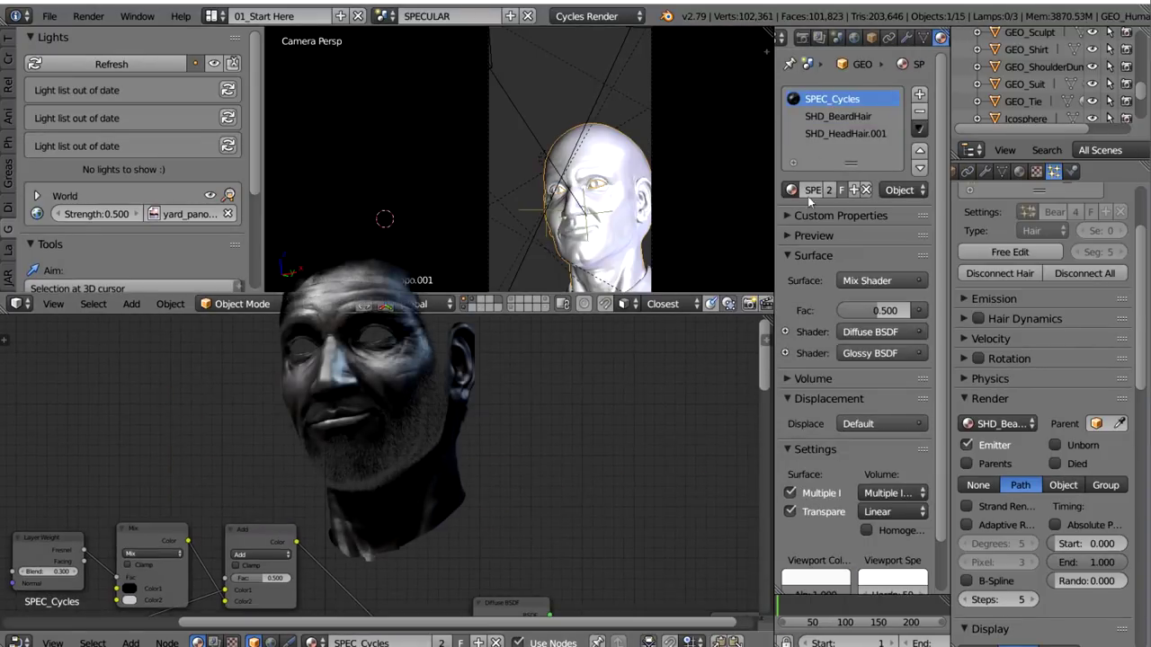
left_click(853, 117)
left_click(881, 397)
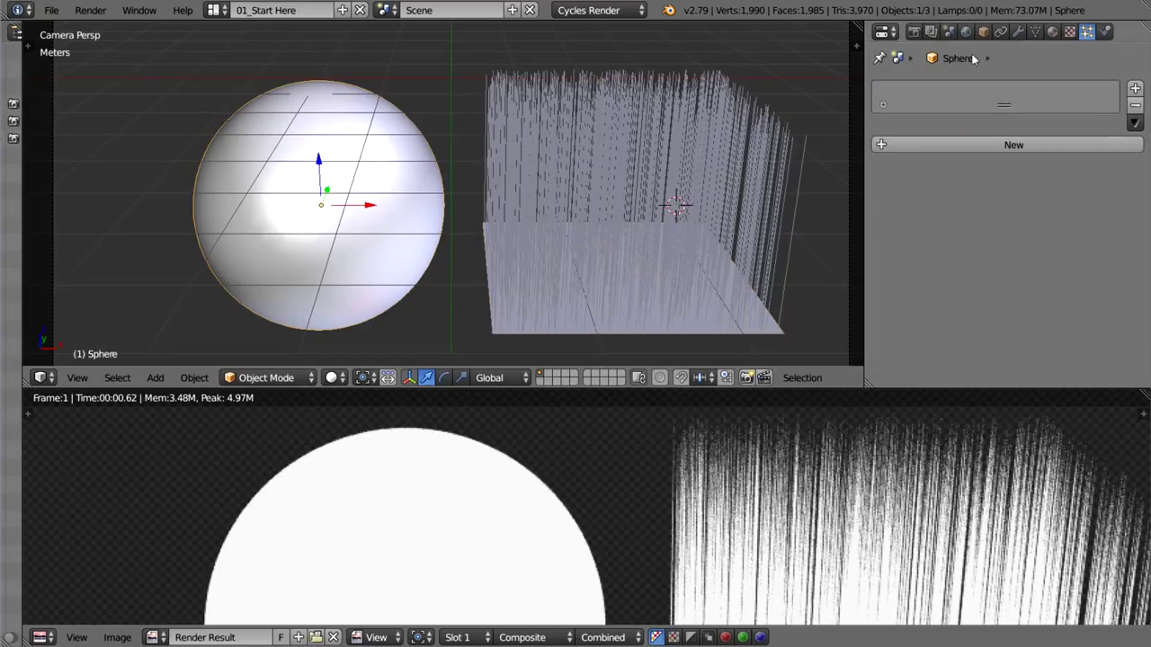
Render the sphere and hair plane with the Object Index and Material Index passes enabled and inspect the index passes.
left_click(934, 33)
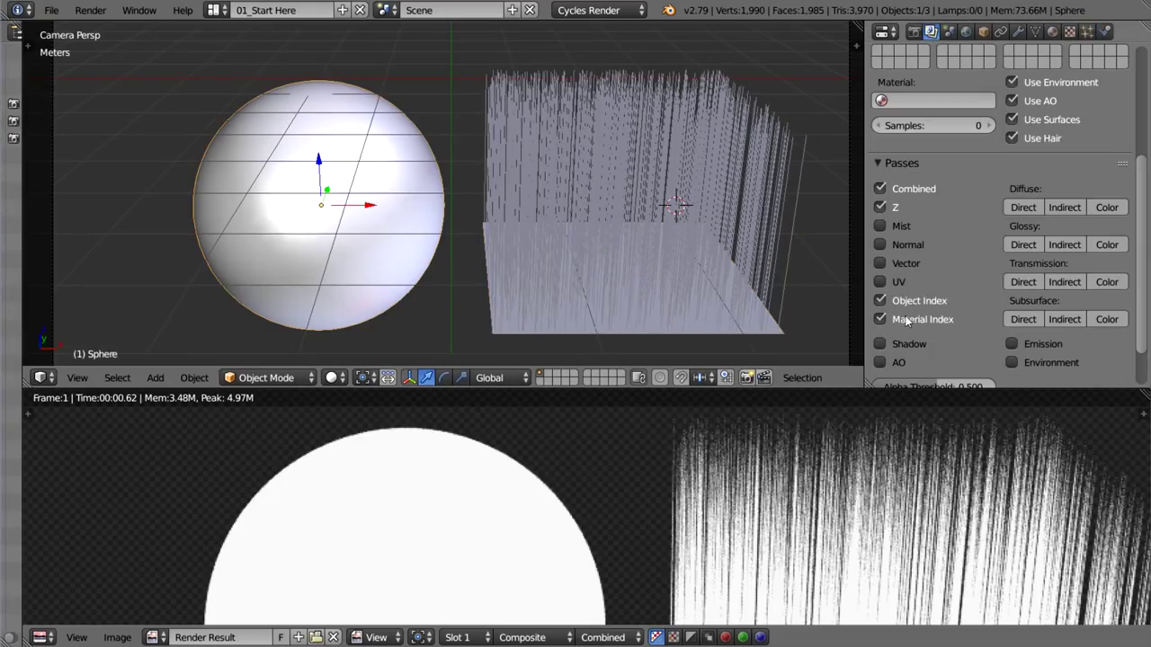
key("F12")
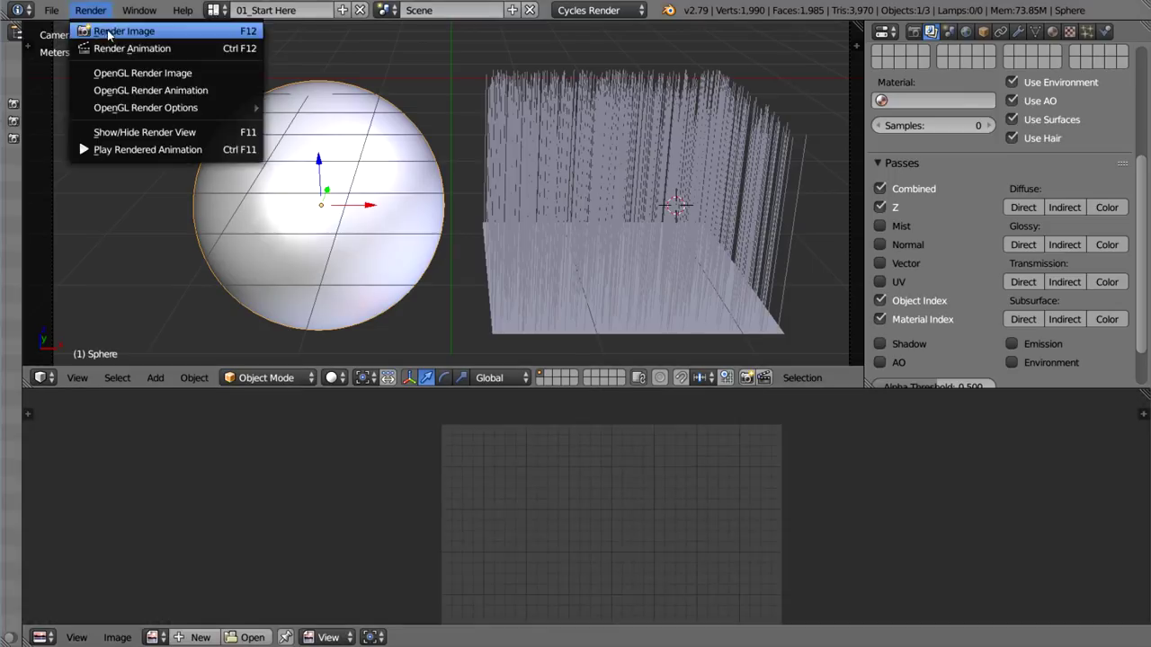
left_click(602, 637)
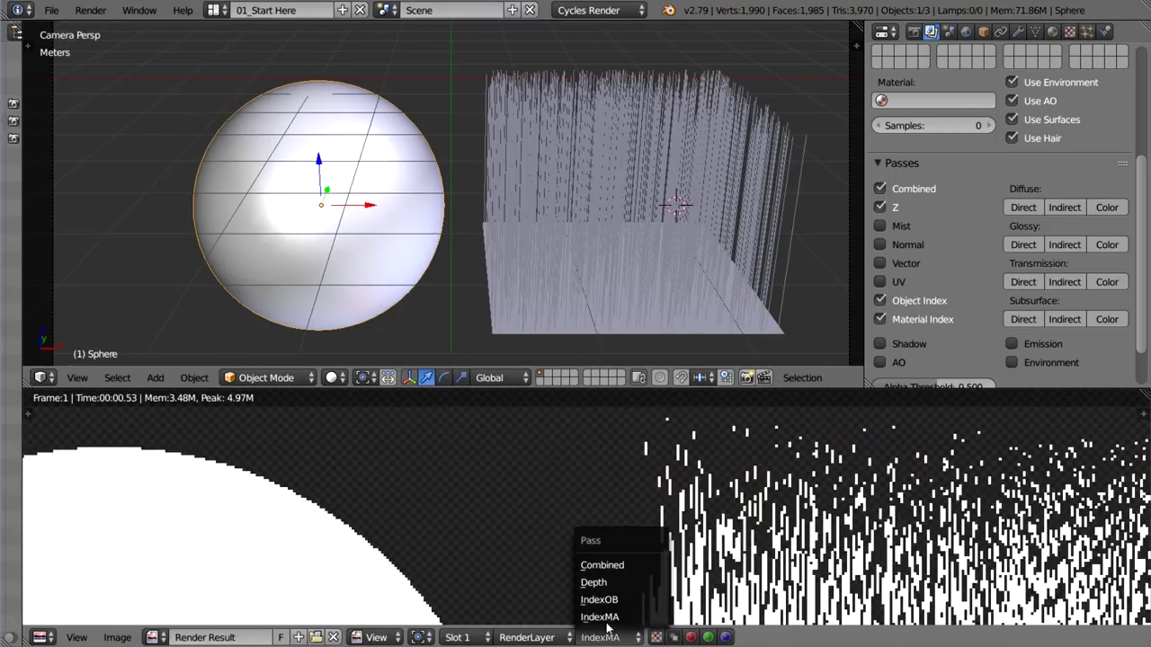
left_click(599, 606)
scroll(542, 636, "up", 1, "ctrl")
left_click(542, 638)
left_click(514, 619)
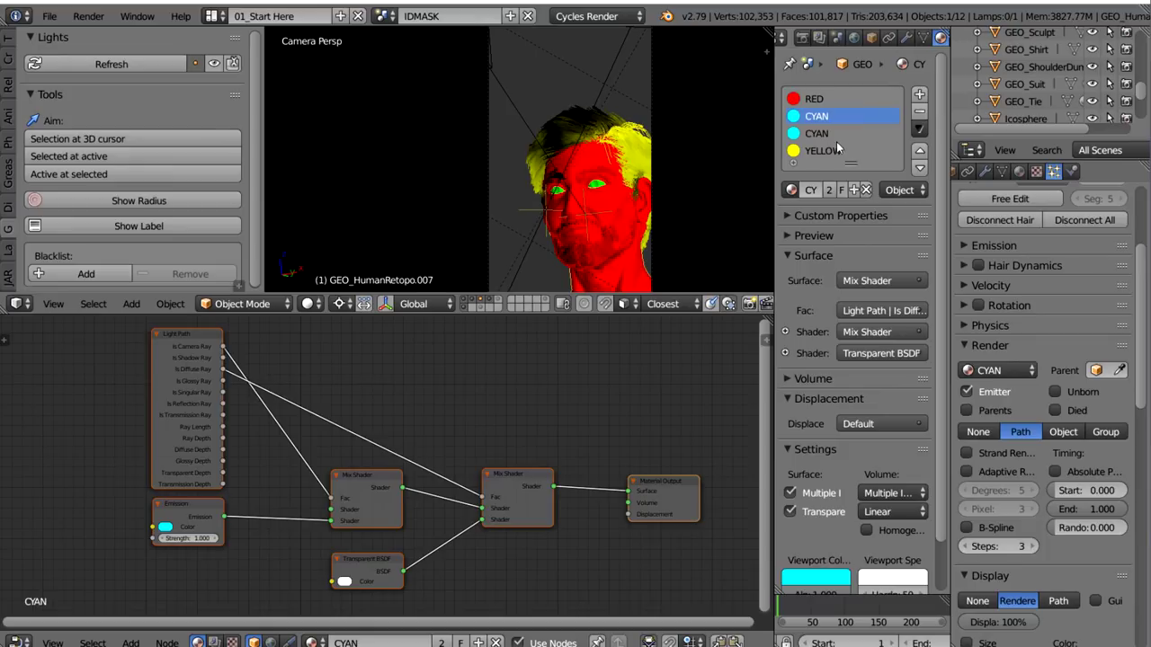
In the IDMASK scene, choose the CYAN material slot for rendering the beard hair particles.
scroll(1056, 183, "up", 2)
left_click(999, 423)
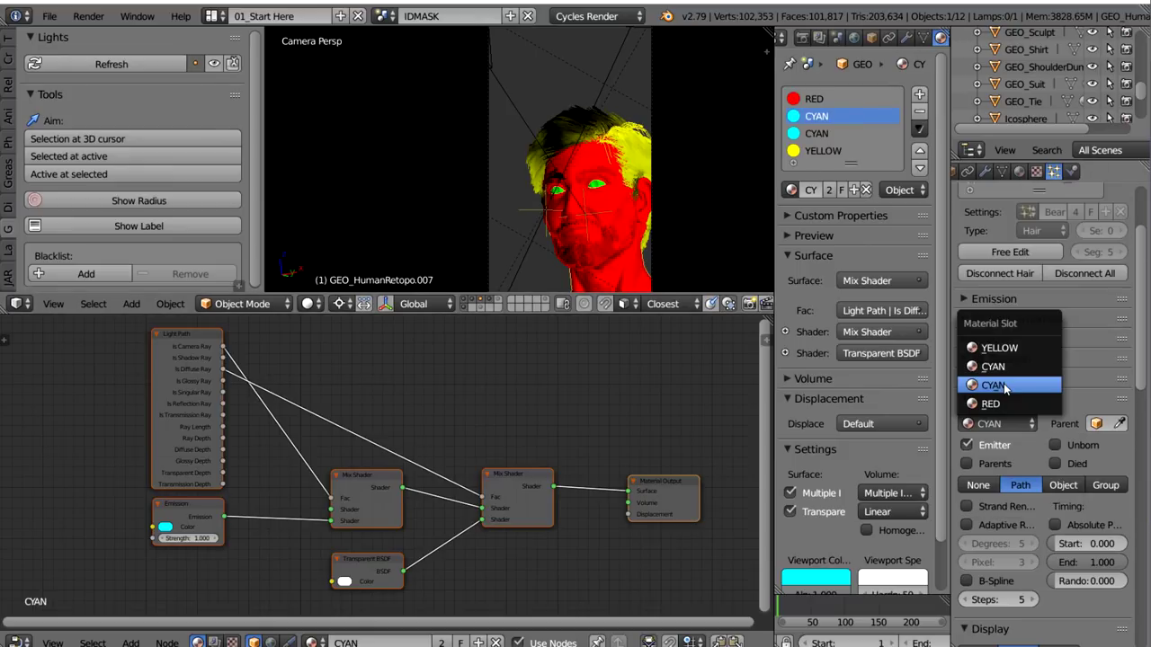
left_click(993, 385)
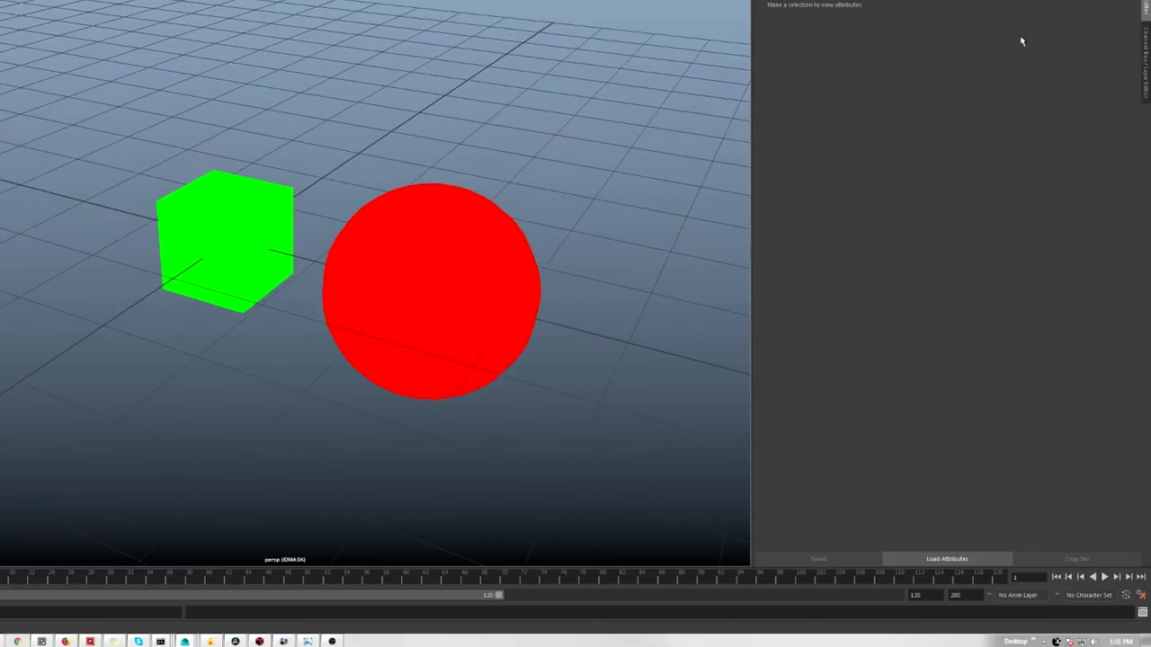
In Maya, show the render layers and compare the BEAUTY and IDMASK layers on the cube and sphere.
left_click(1145, 58)
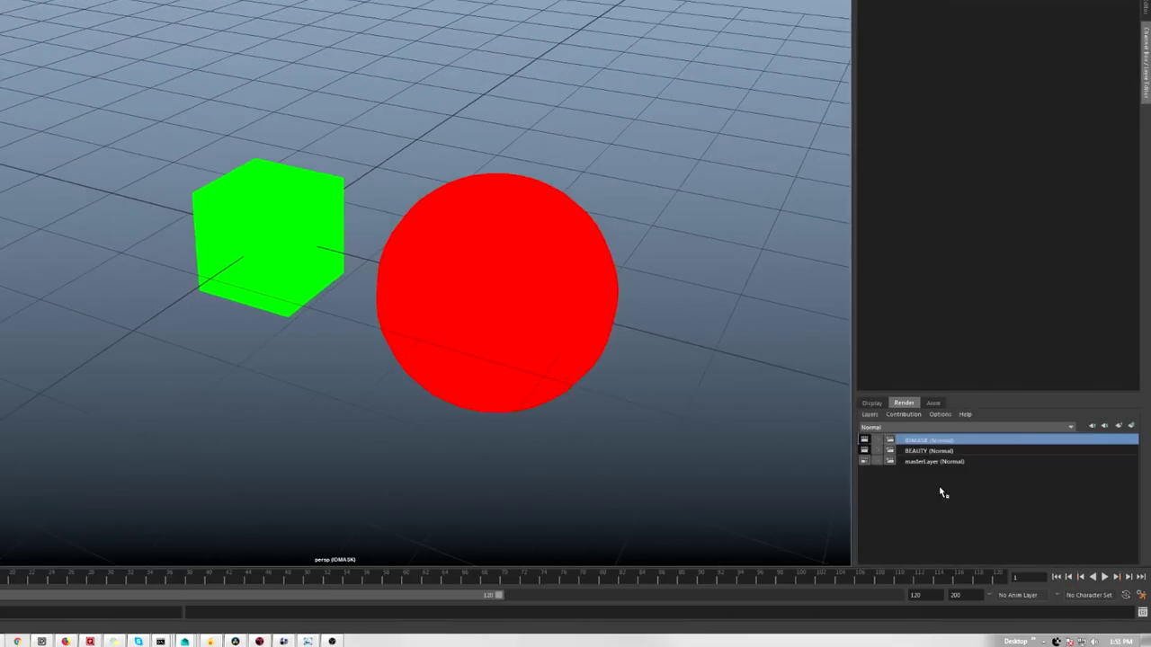
left_click(924, 451)
left_click_drag(477, 388, 451, 364, "alt")
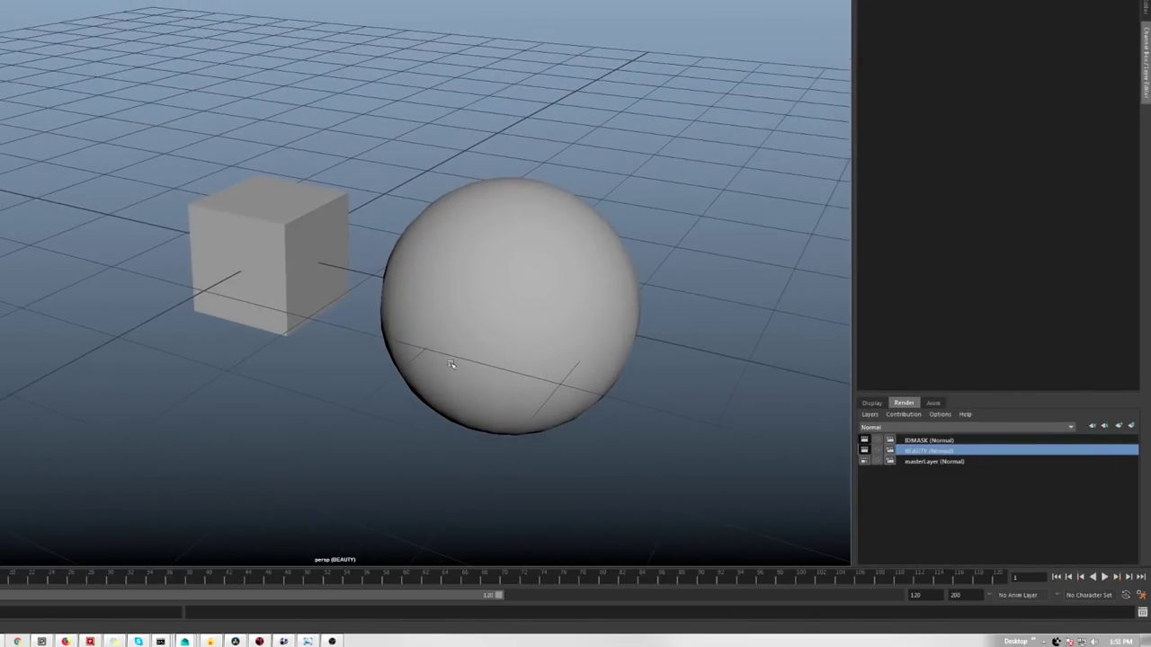
left_click(912, 441)
left_click_drag(530, 397, 527, 392, "alt")
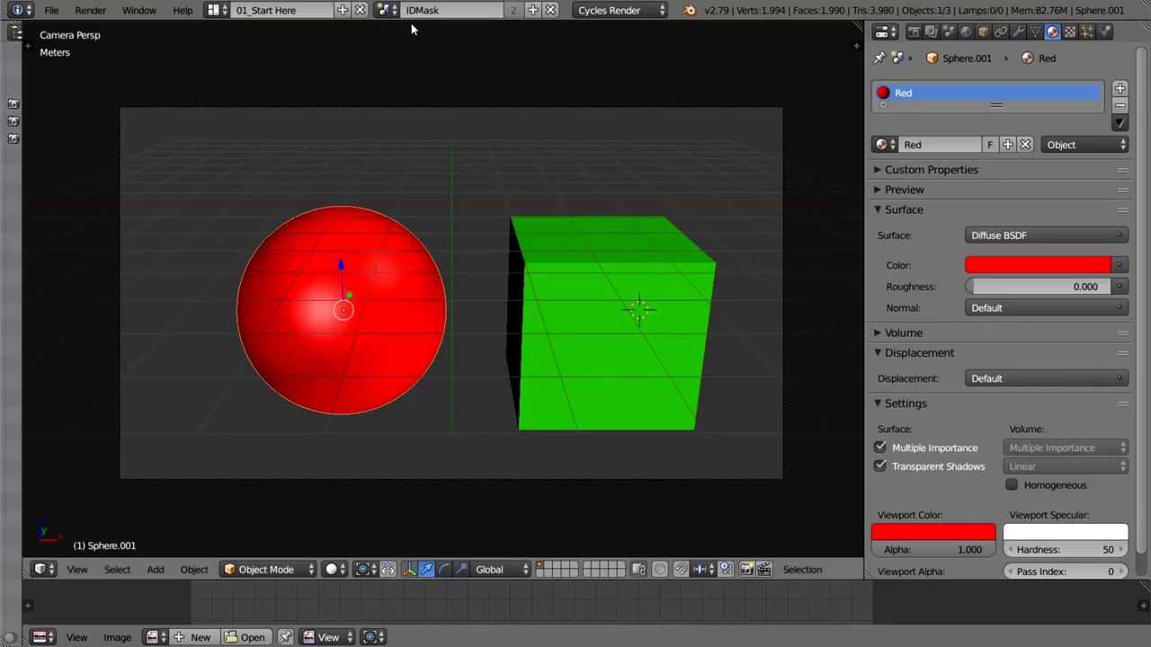
In Blender, switch between the Beauty and IDMask scenes of the sphere and cube and display their render layer settings.
left_click(387, 10)
left_click(400, 38)
left_click(933, 31)
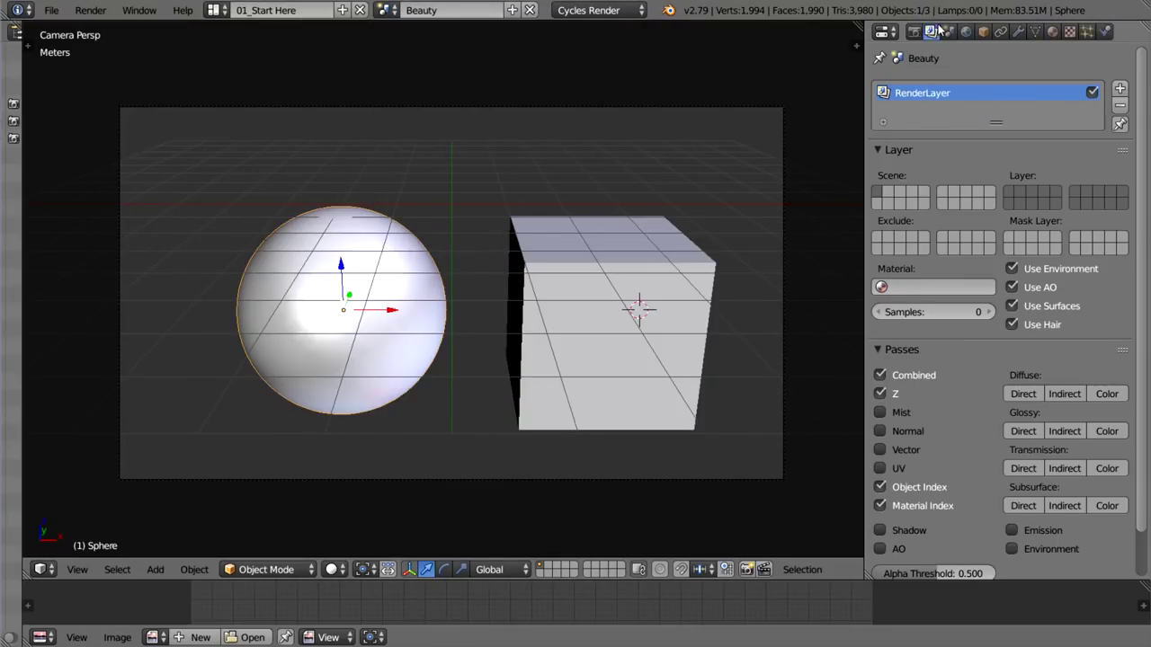
left_click(388, 10)
left_click(400, 52)
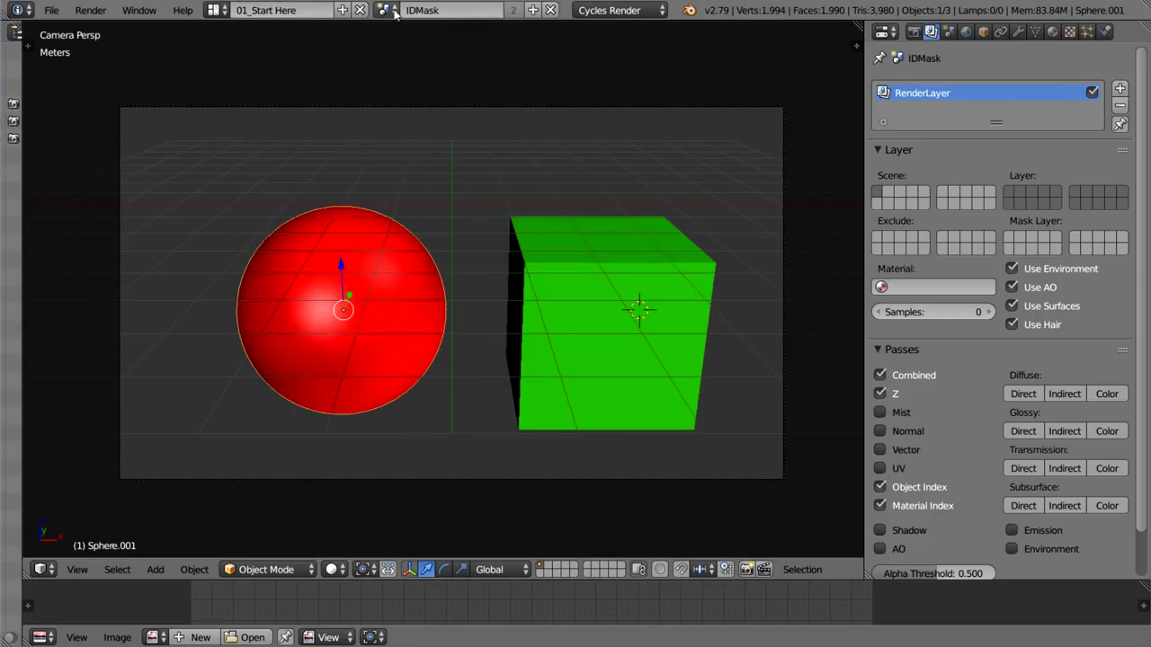
left_click(388, 10)
left_click(400, 36)
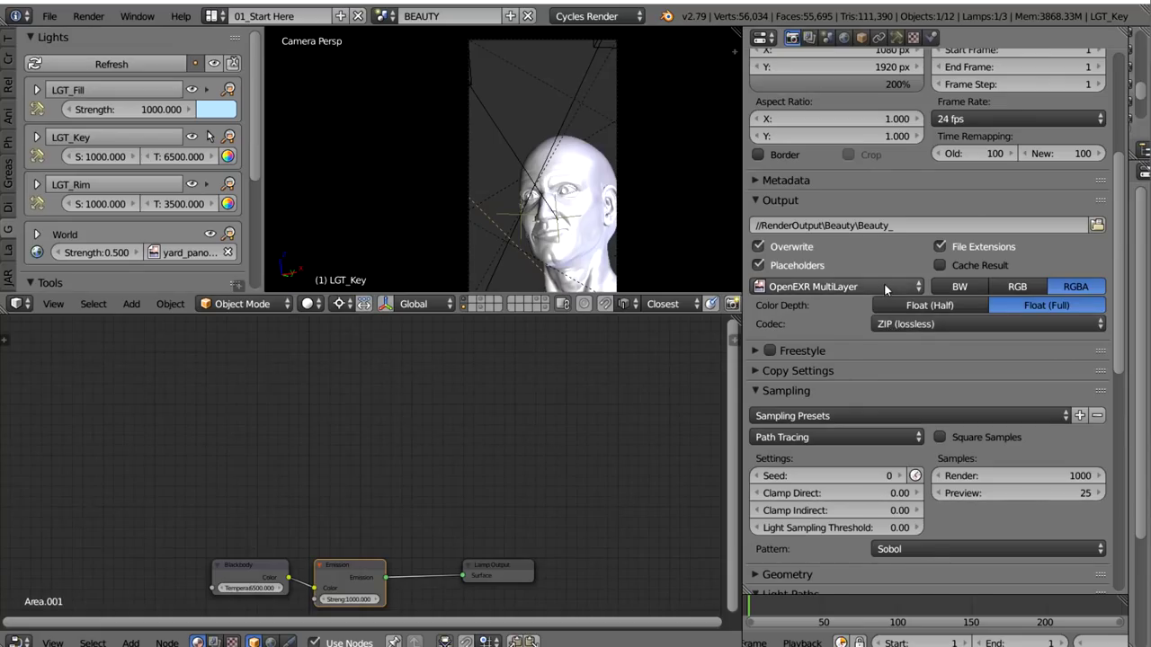
Review the head's BEAUTY scene output and sampling settings, along with its render passes and denoising options.
scroll(955, 384, "down", 1)
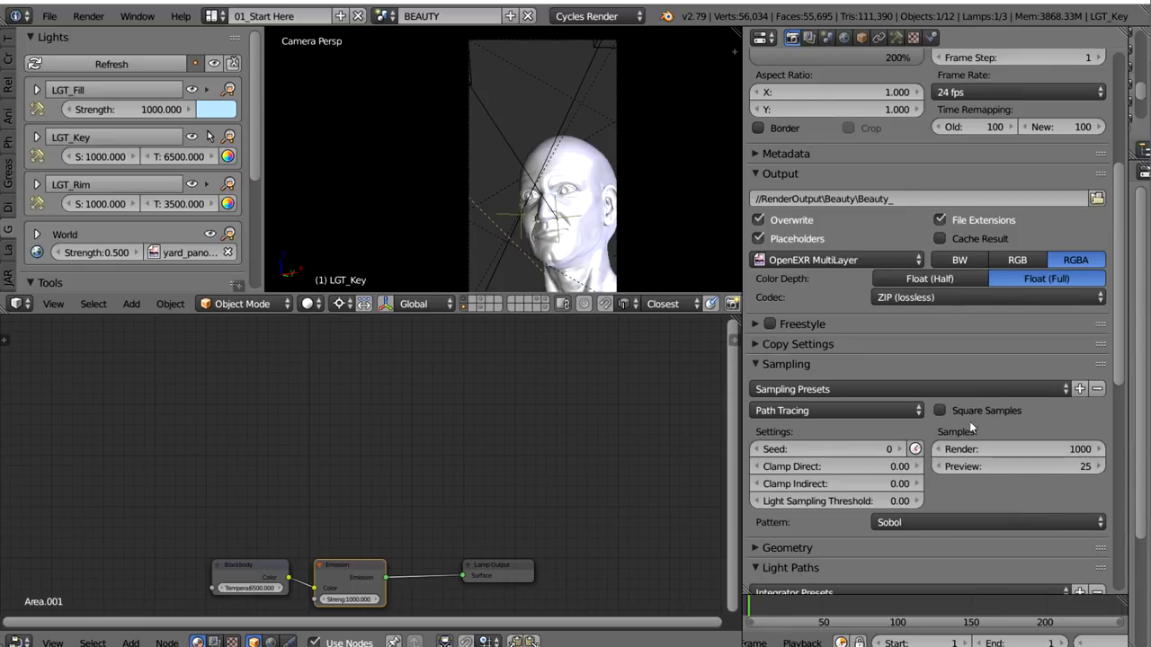
scroll(967, 380, "up", 3)
left_click(809, 37)
scroll(793, 432, "down", 5)
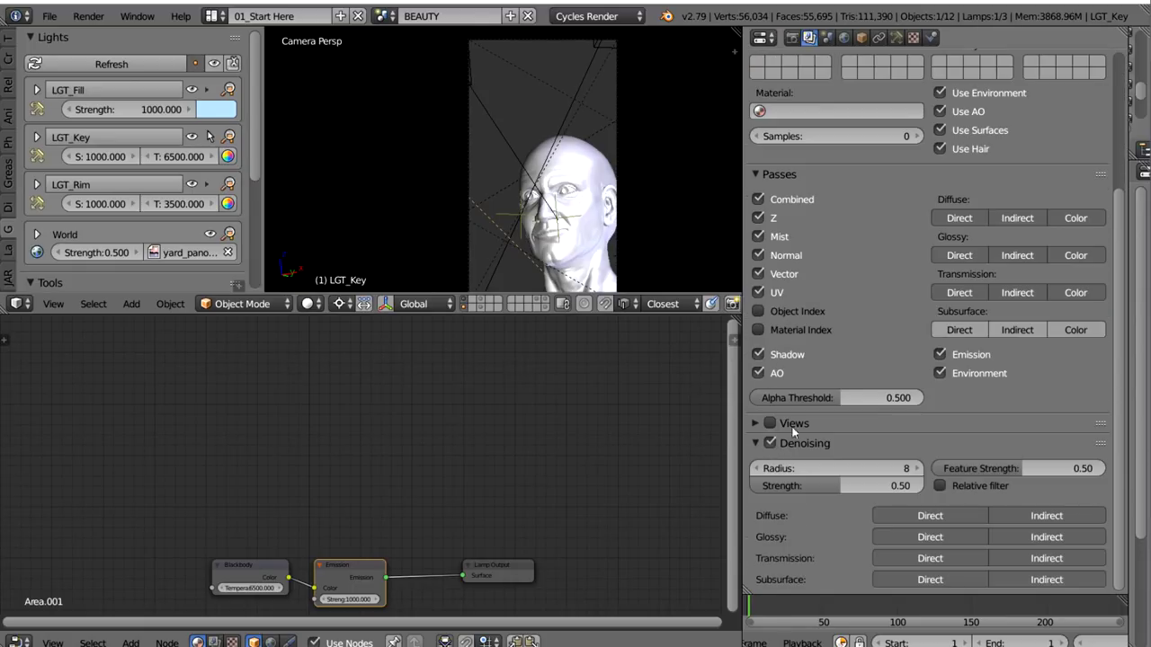
left_click(792, 38)
left_click(827, 300)
left_click(719, 237)
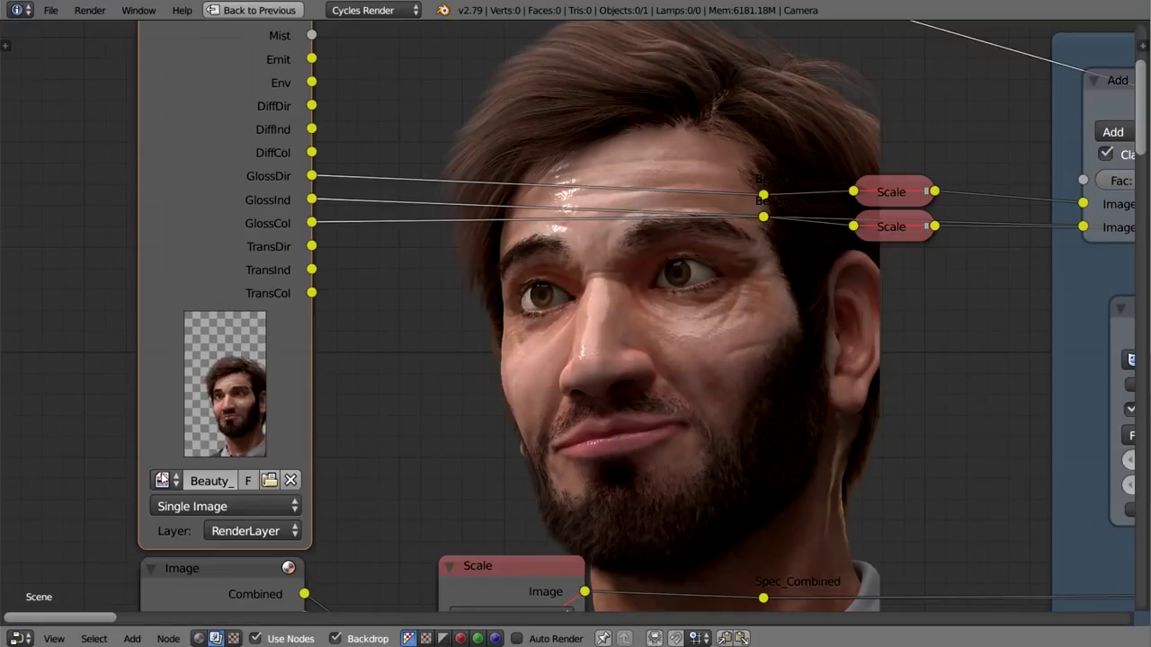
Review the Beauty image node's render passes and follow its combined and AO outputs to the Beauty_Combined reroute.
left_click(163, 480)
left_click(225, 267)
scroll(424, 307, "down", 4)
middle_click_drag(463, 298, 323, 525)
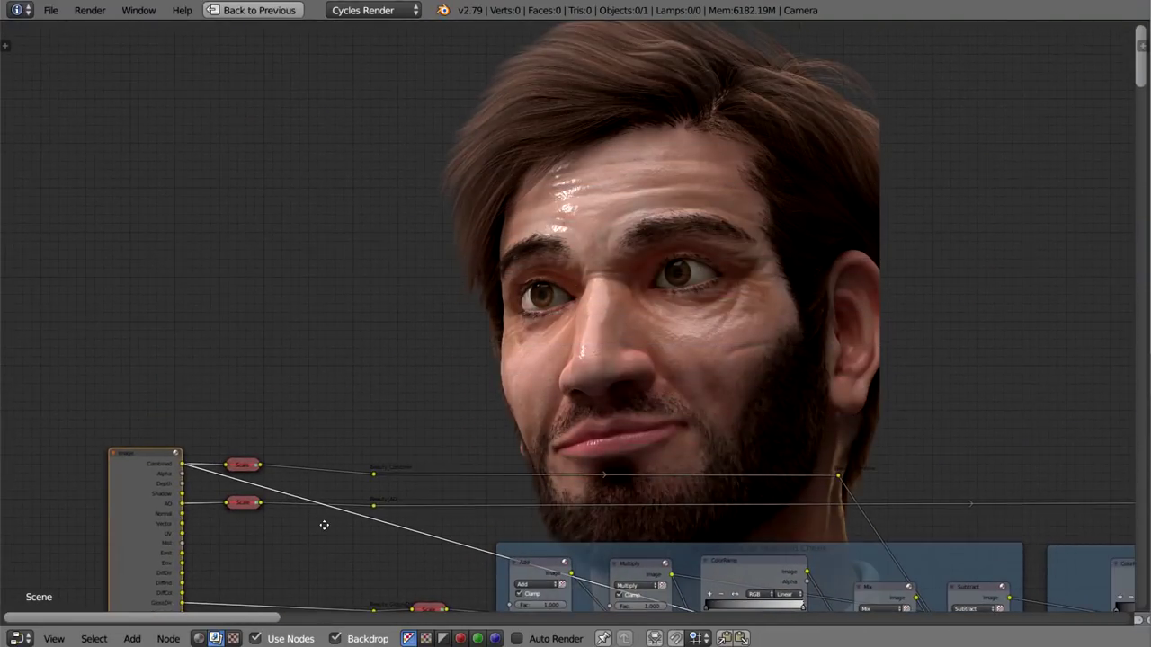
scroll(208, 465, "up", 1)
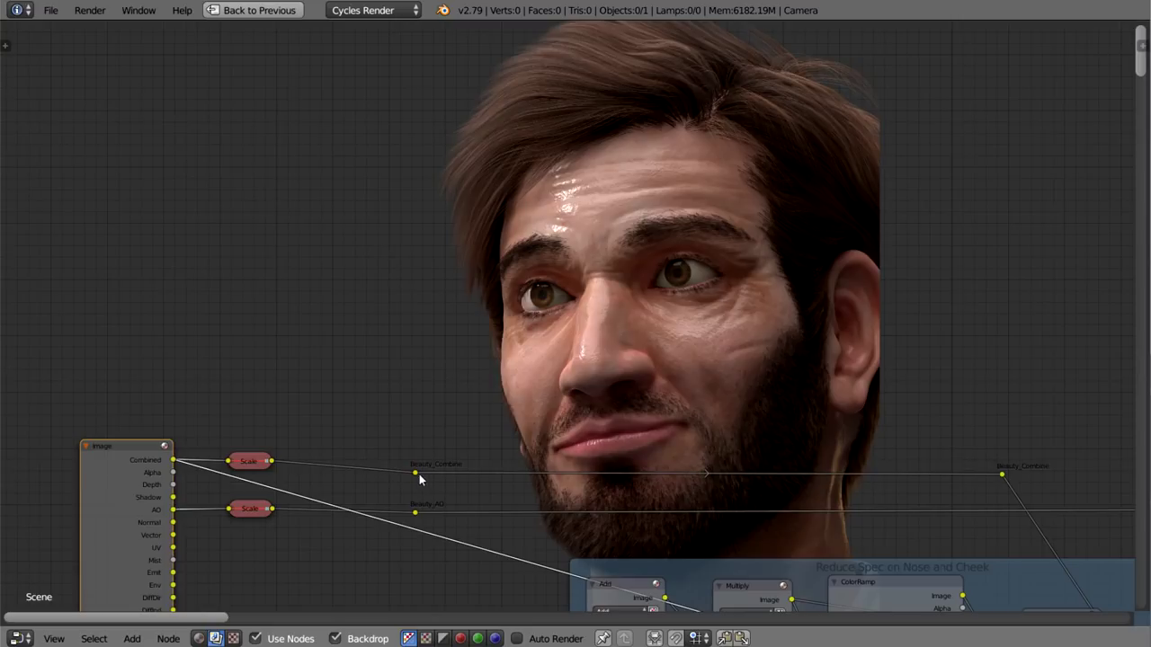
left_click_drag(416, 474, 438, 479)
middle_click_drag(809, 418, 629, 239)
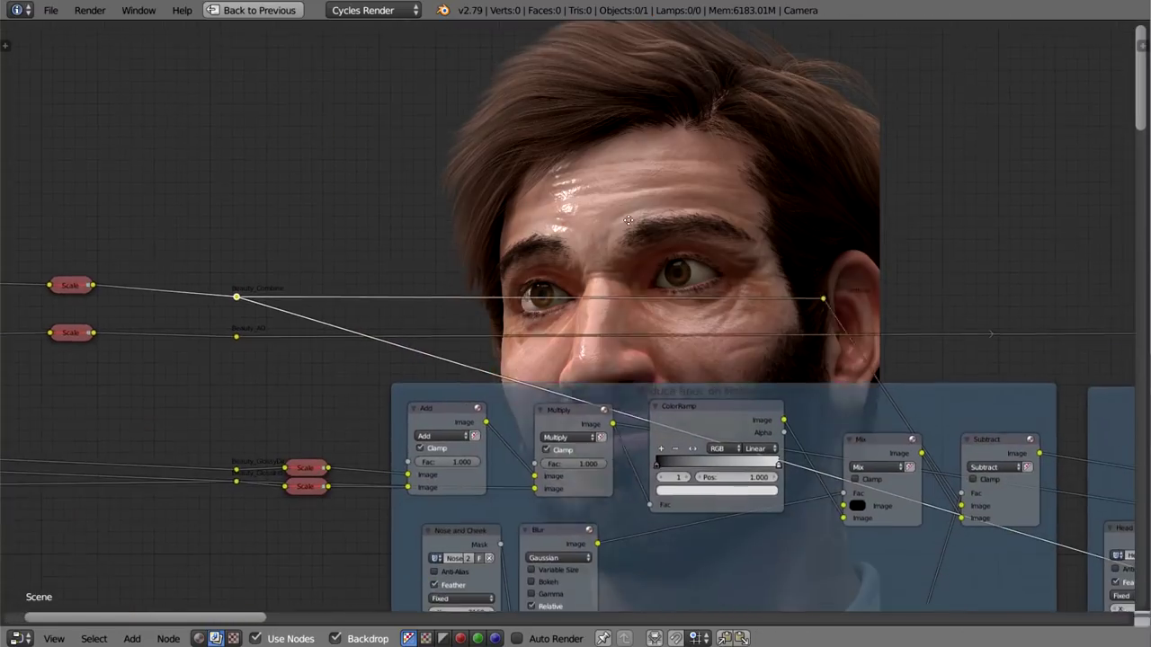
Preview the scaled Specular render in the backdrop and inspect the Reduce Spec on Nose and Cheek nodes.
scroll(242, 366, "up", 2)
middle_click_drag(481, 285, 500, 256)
scroll(373, 315, "up", 3)
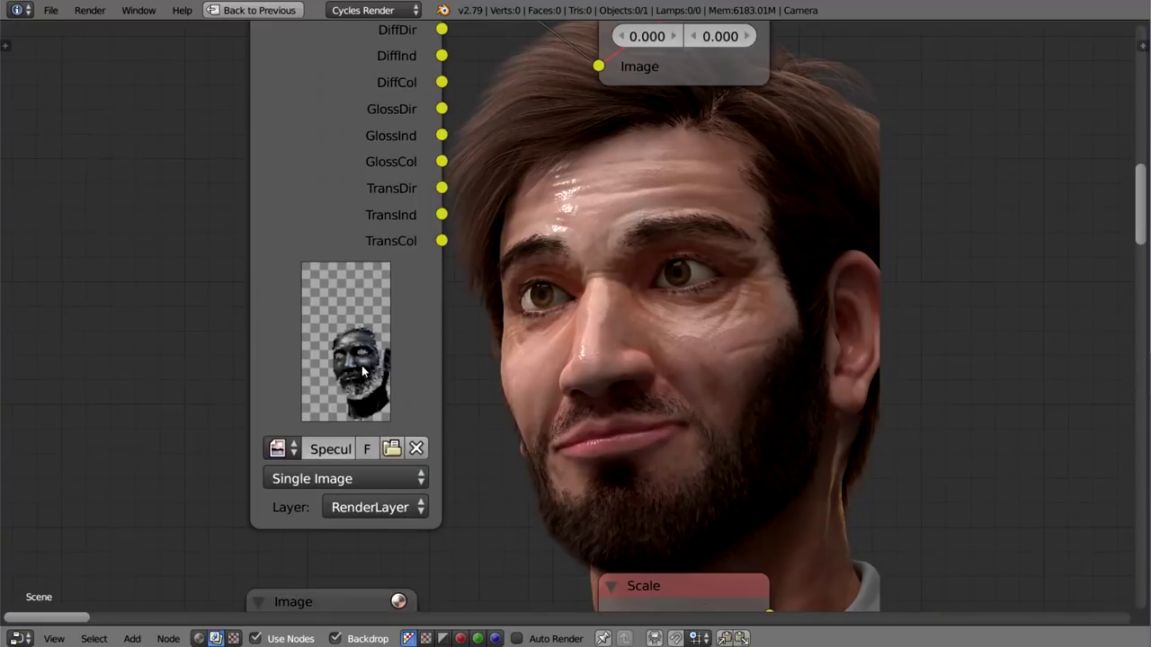
middle_click_drag(668, 51, 578, 160)
left_click(573, 112, "ctrl+shift")
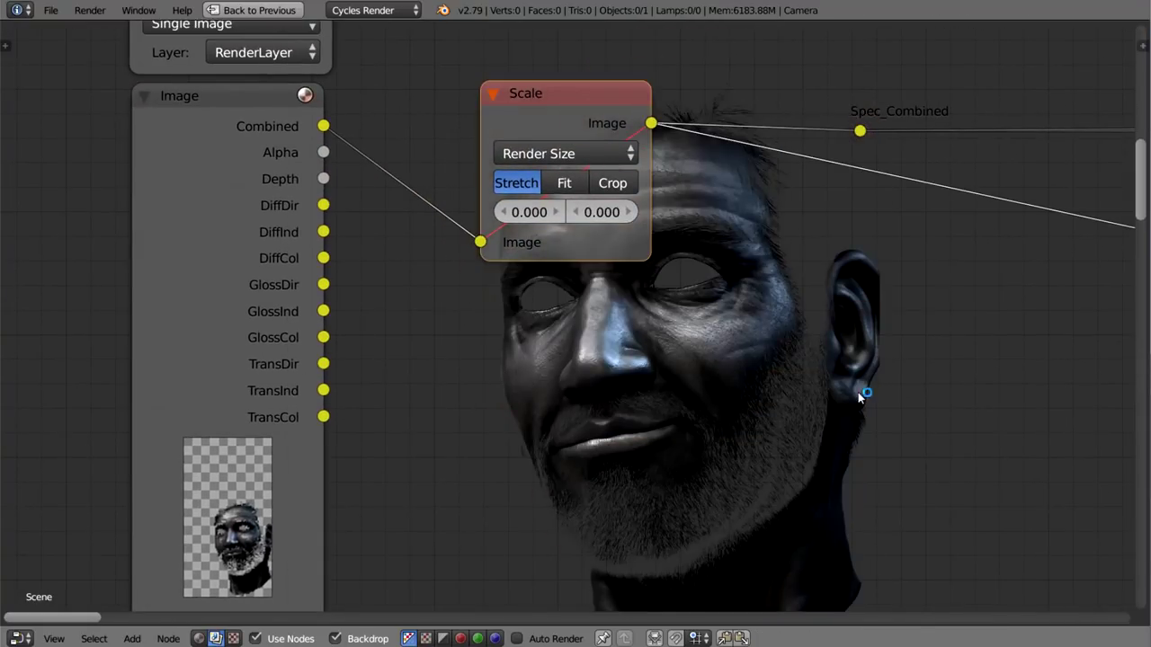
middle_click_drag(857, 391, 490, 418)
scroll(567, 415, "down", 2)
scroll(567, 415, "down", 2)
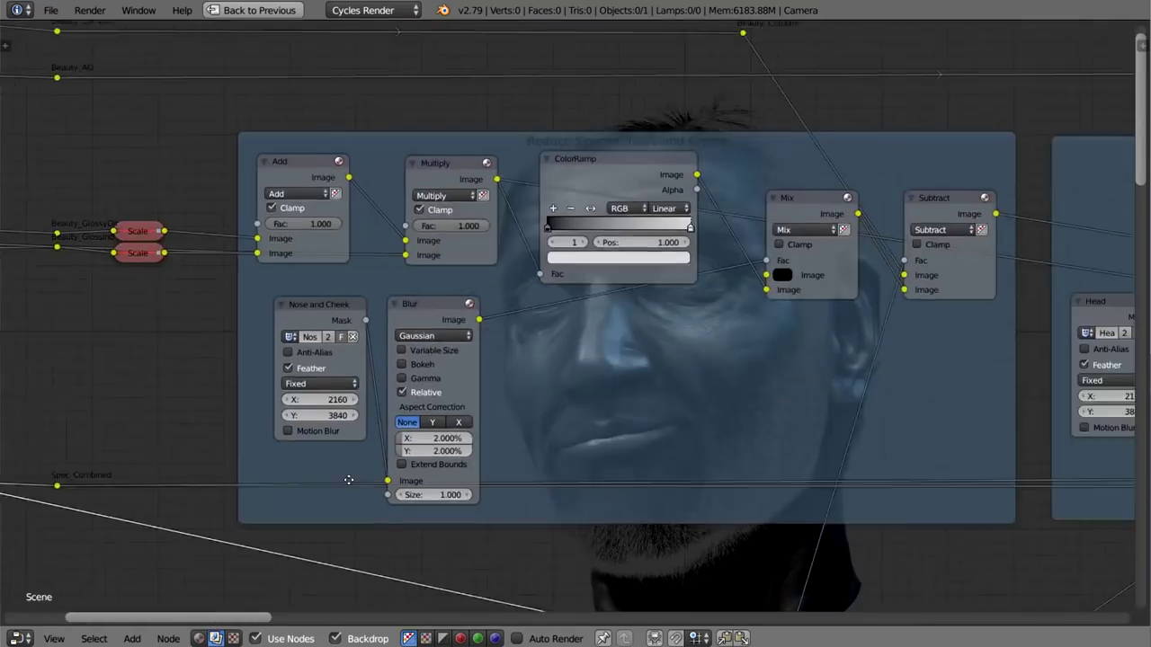
scroll(812, 368, "down", 1)
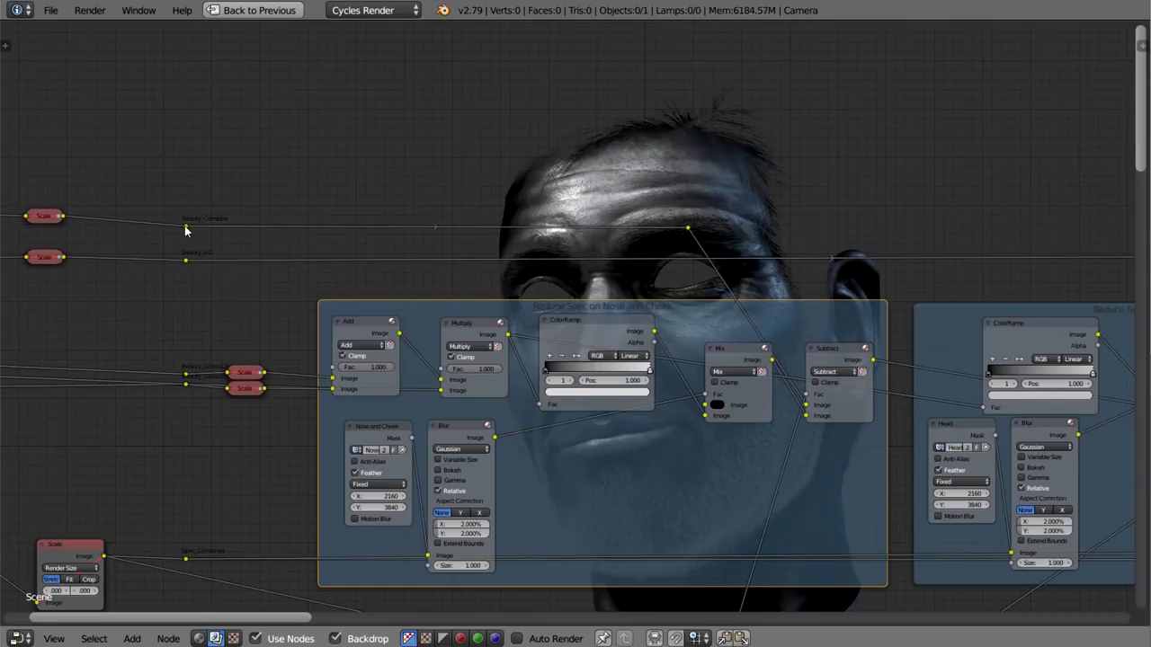
Preview the Nose and Cheek mask, its blur and the Beauty_Combined image in the backdrop.
middle_click_drag(341, 269, 196, 350)
left_click(301, 504, "ctrl+shift")
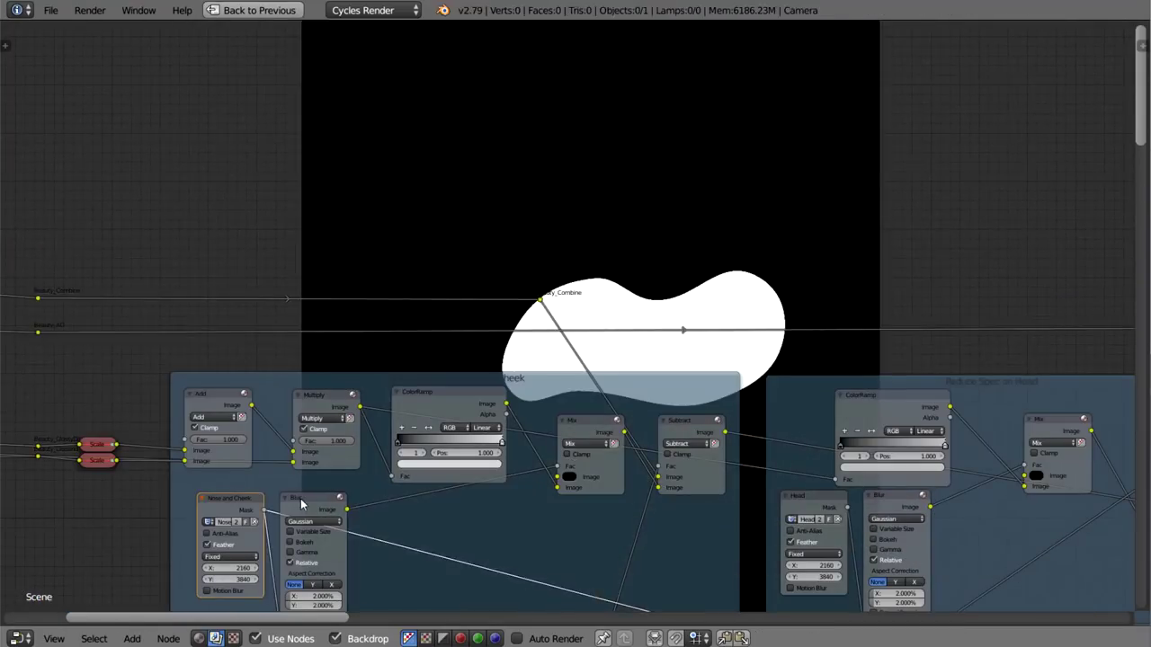
left_click(594, 429, "ctrl+shift")
middle_click_drag(595, 429, 472, 511)
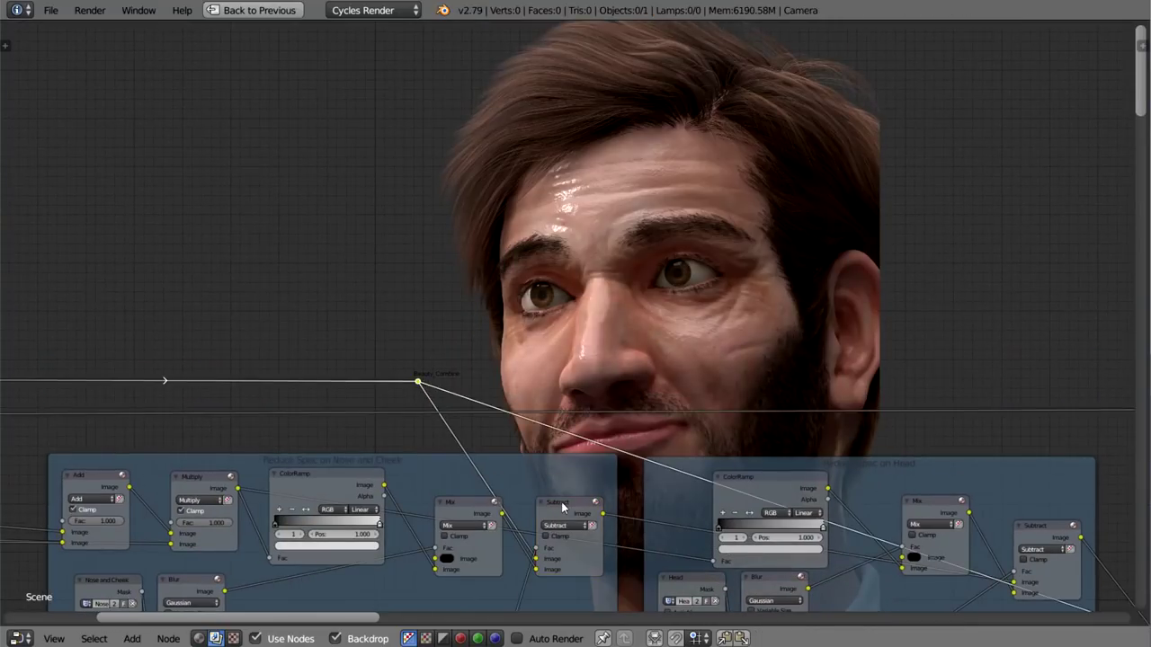
Preview the Subtract result of Reduce Spec on Head and the Screen node that blends the specular render over it.
scroll(563, 508, "up", 3)
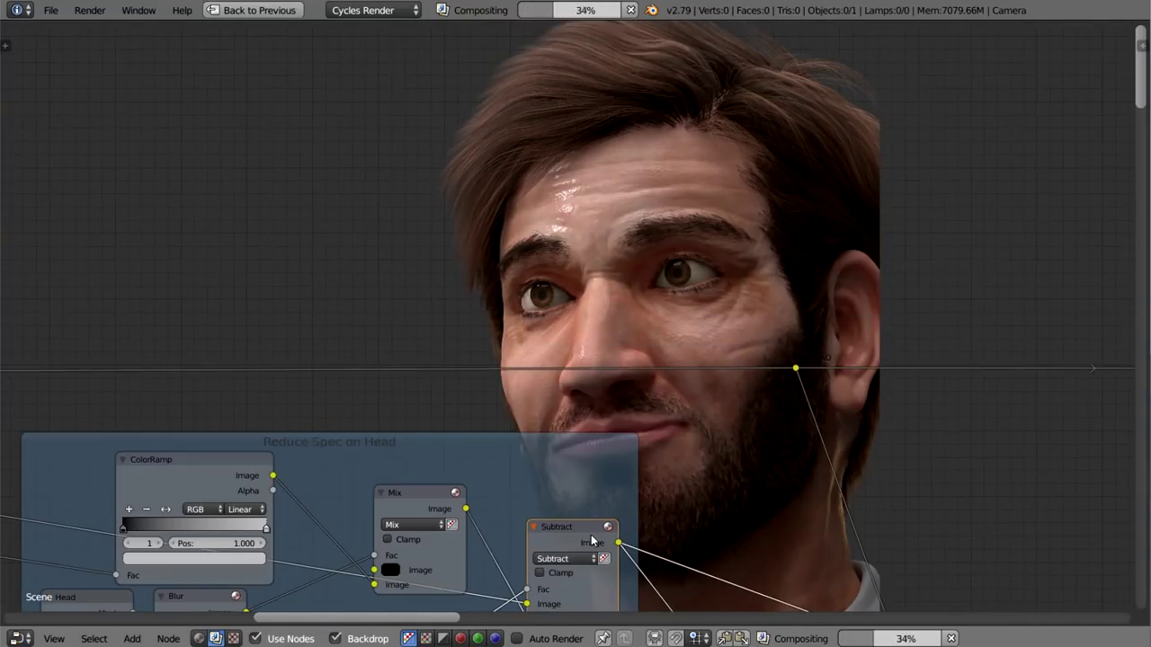
scroll(682, 464, "down", 3)
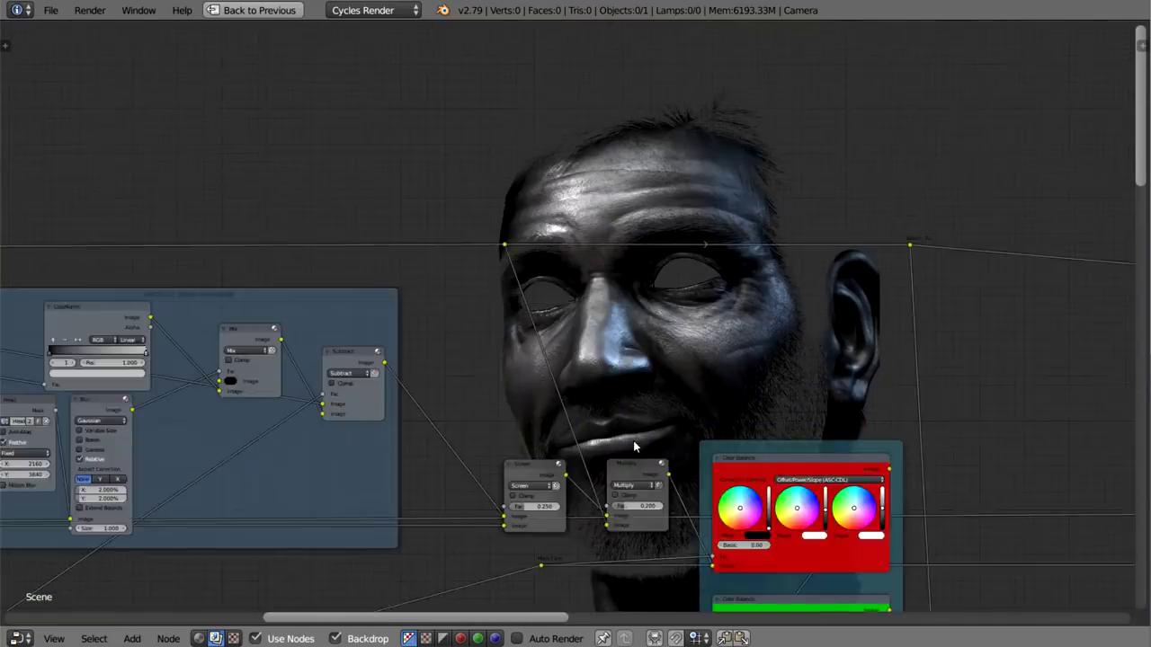
scroll(633, 441, "up", 3)
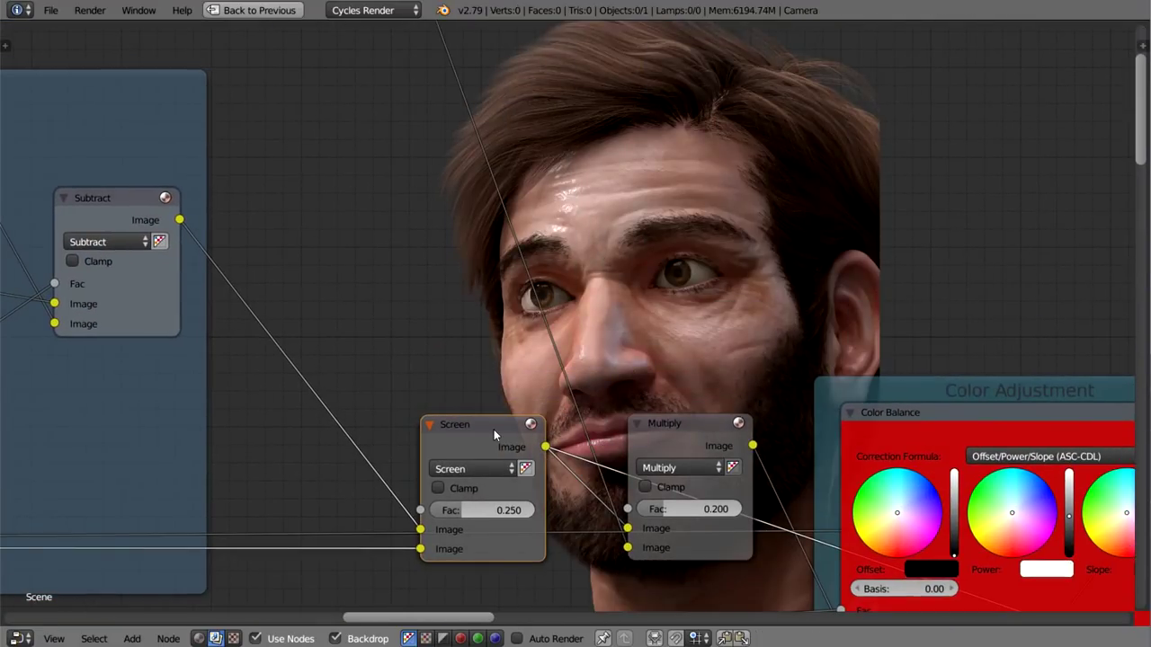
scroll(539, 431, "down", 3)
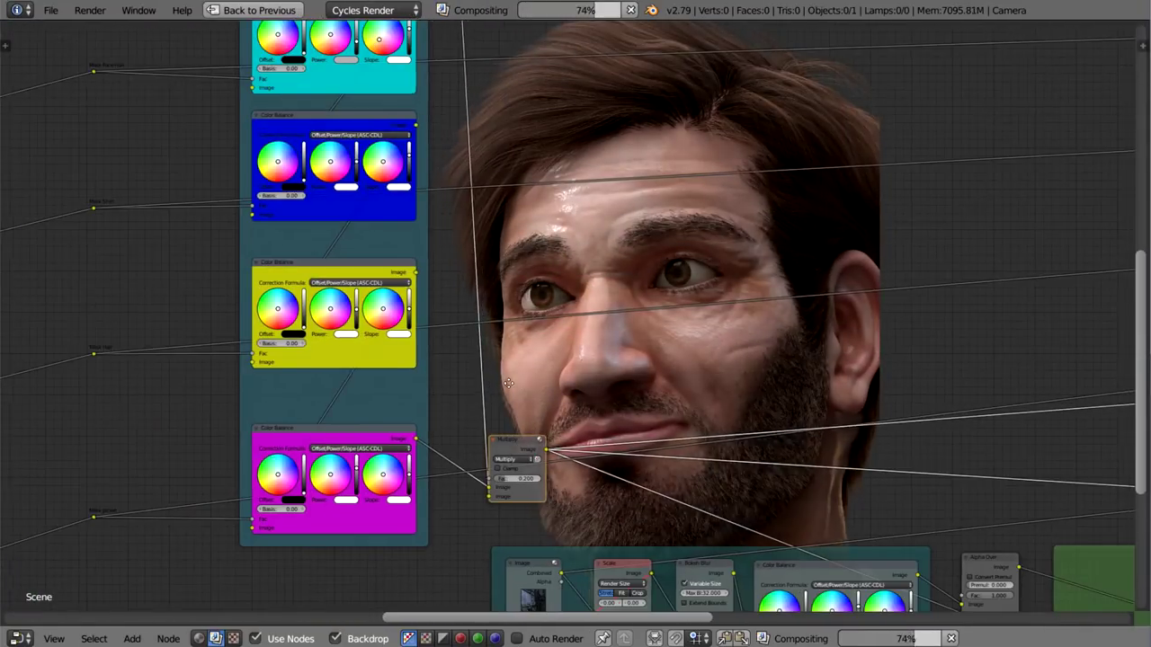
Preview the background image and inspect its Bokeh Image, Bokeh Blur and Color Balance nodes.
middle_click_drag(517, 448, 452, 306)
scroll(445, 331, "up", 2)
left_click(451, 338, "ctrl+shift")
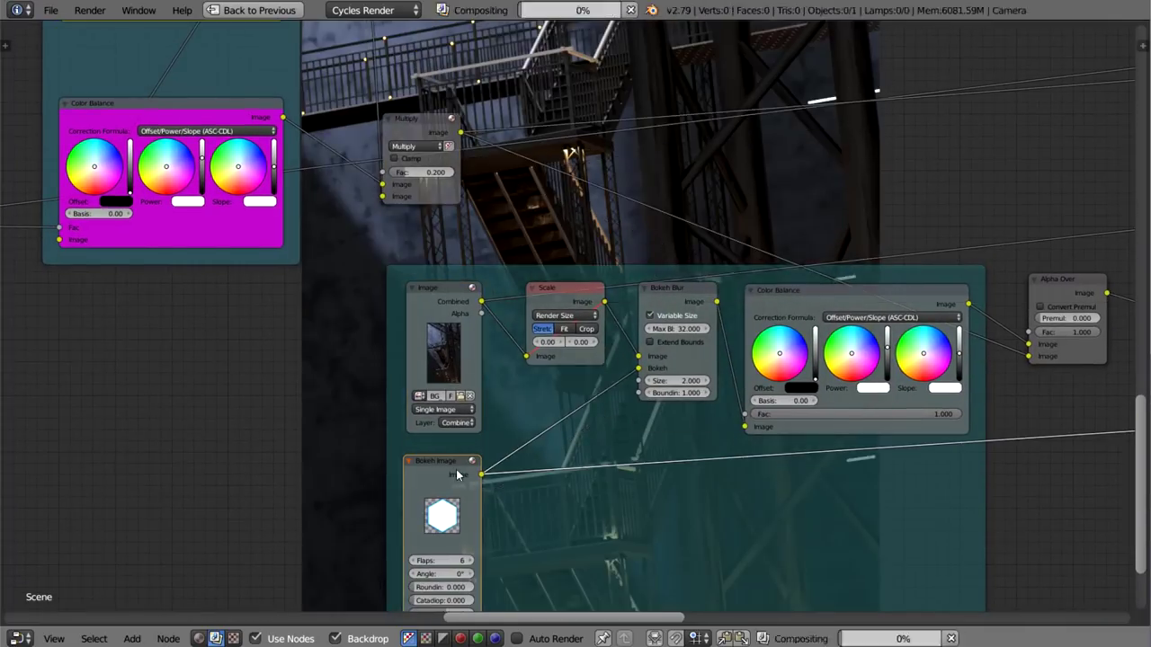
left_click(463, 471, "ctrl+shift")
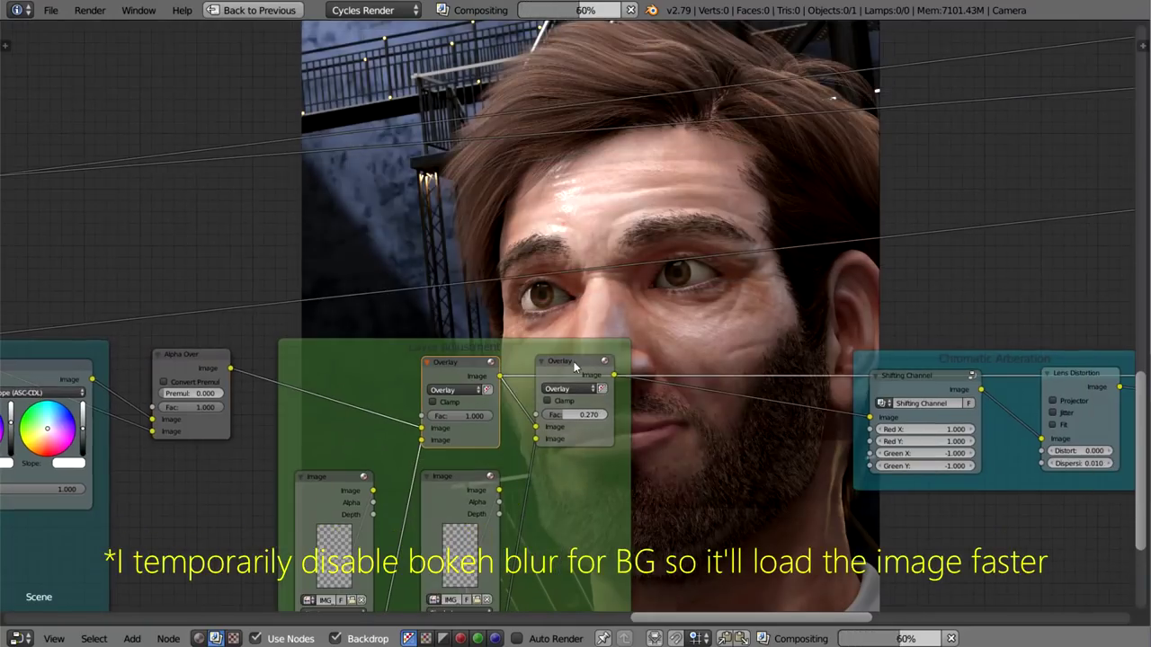
Preview the Layer Adjustment overlays and the Shifting Channel and Lens Distortion nodes of the chromatic aberration group.
scroll(574, 365, "right", 10, "ctrl")
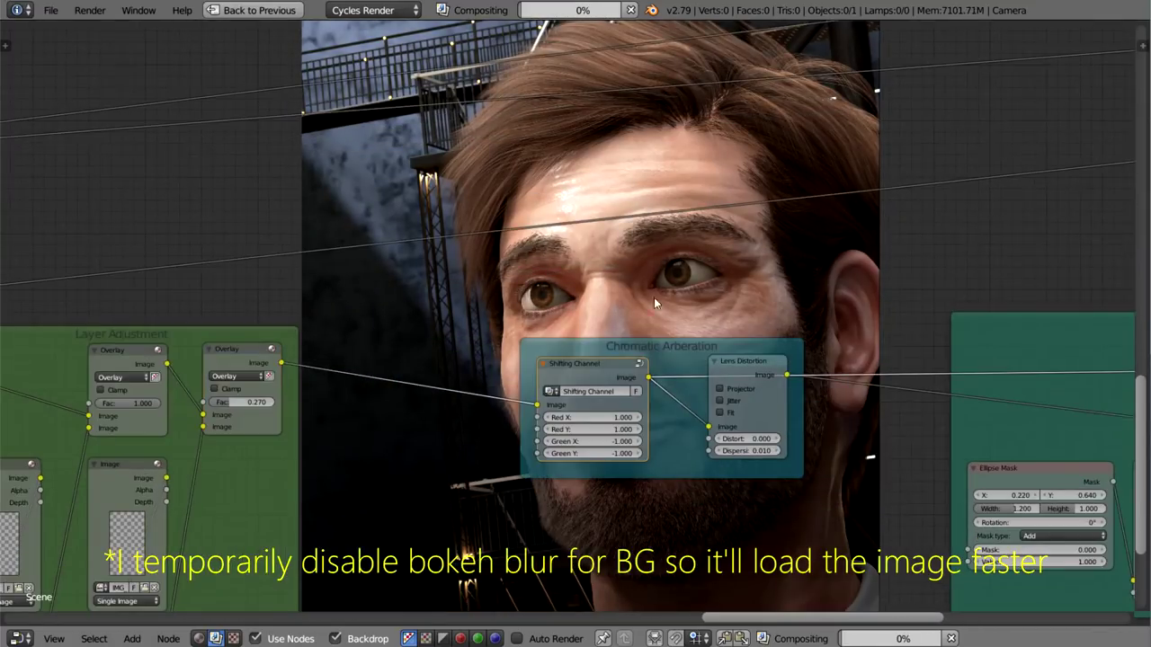
scroll(643, 325, "down", 1)
scroll(539, 405, "right", 10, "ctrl")
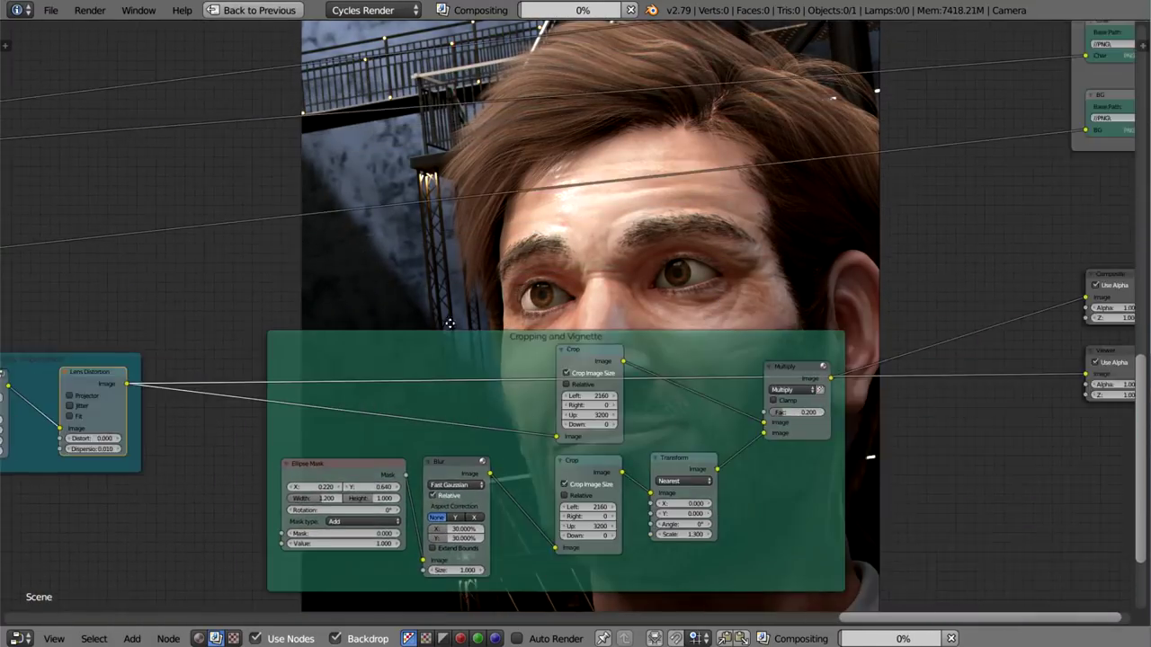
Preview the Ellipse Mask, its blur and the final Multiply node in the Cropping and Vignette group.
scroll(419, 478, "up", 1)
middle_click_drag(419, 477, 488, 453)
left_click(526, 429, "ctrl+shift")
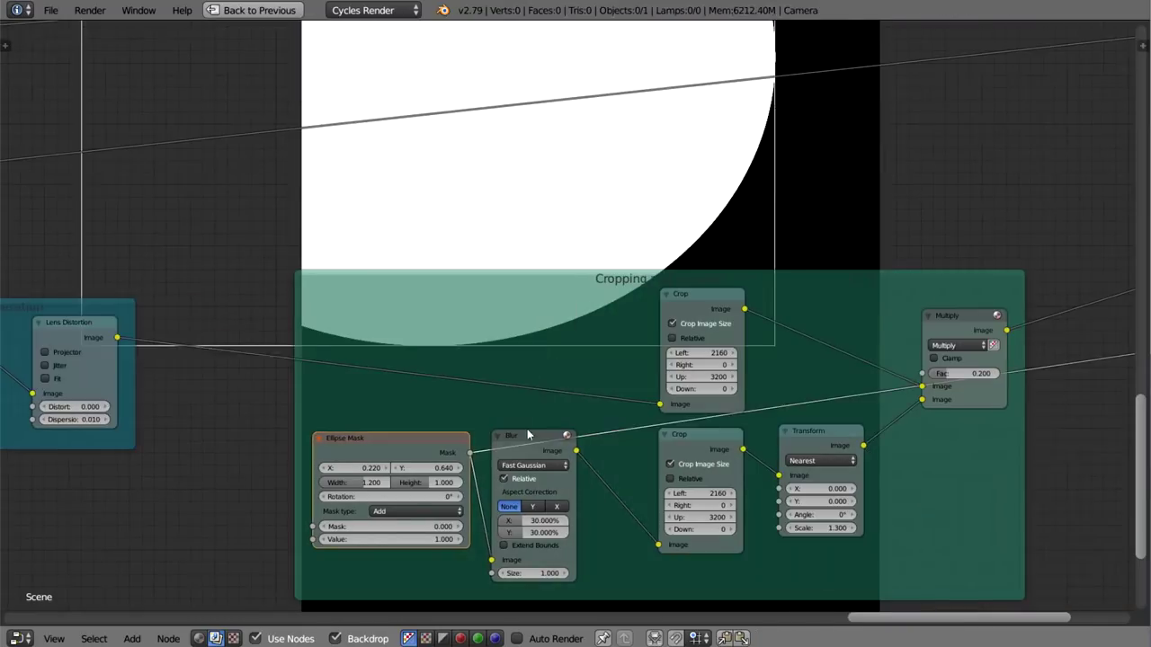
middle_click_drag(625, 409, 572, 416)
scroll(629, 413, "right", 2, "ctrl")
scroll(680, 434, "down", 4)
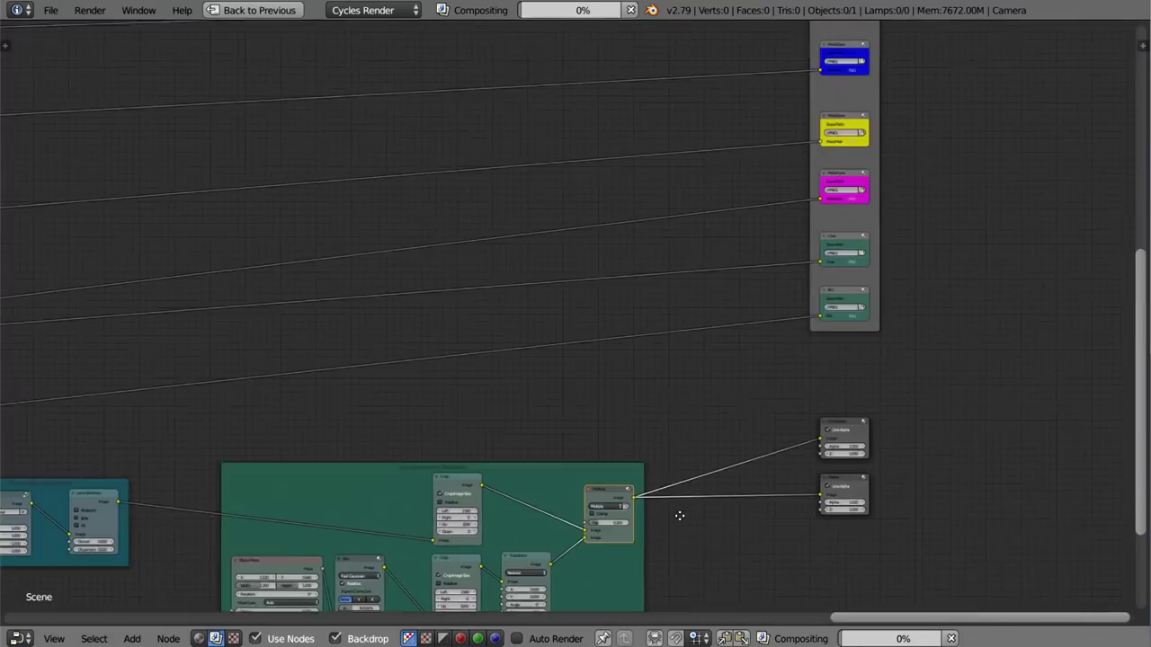
Inspect the file output nodes for the masks, character and background, along with the Comp_0001.png result and render output settings.
middle_click_drag(679, 434, 563, 354)
scroll(630, 350, "right", 7, "ctrl")
middle_click_drag(704, 349, 568, 452)
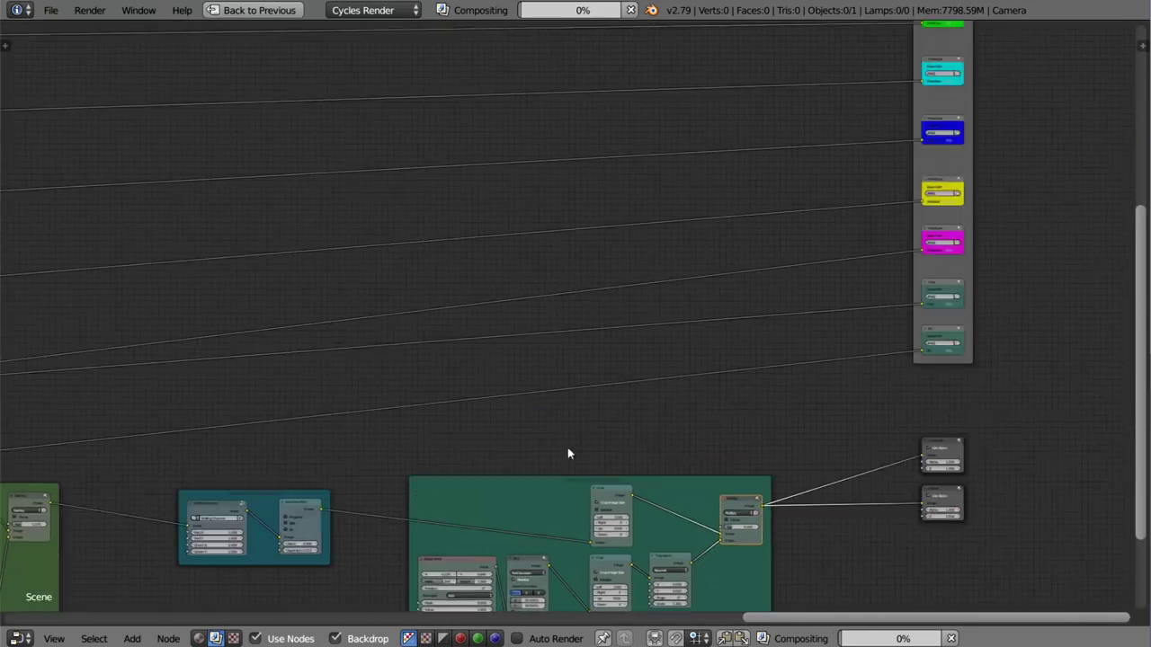
key("ctrl+space")
left_click_drag(939, 226, 854, 232)
left_click(940, 519)
left_click(710, 434)
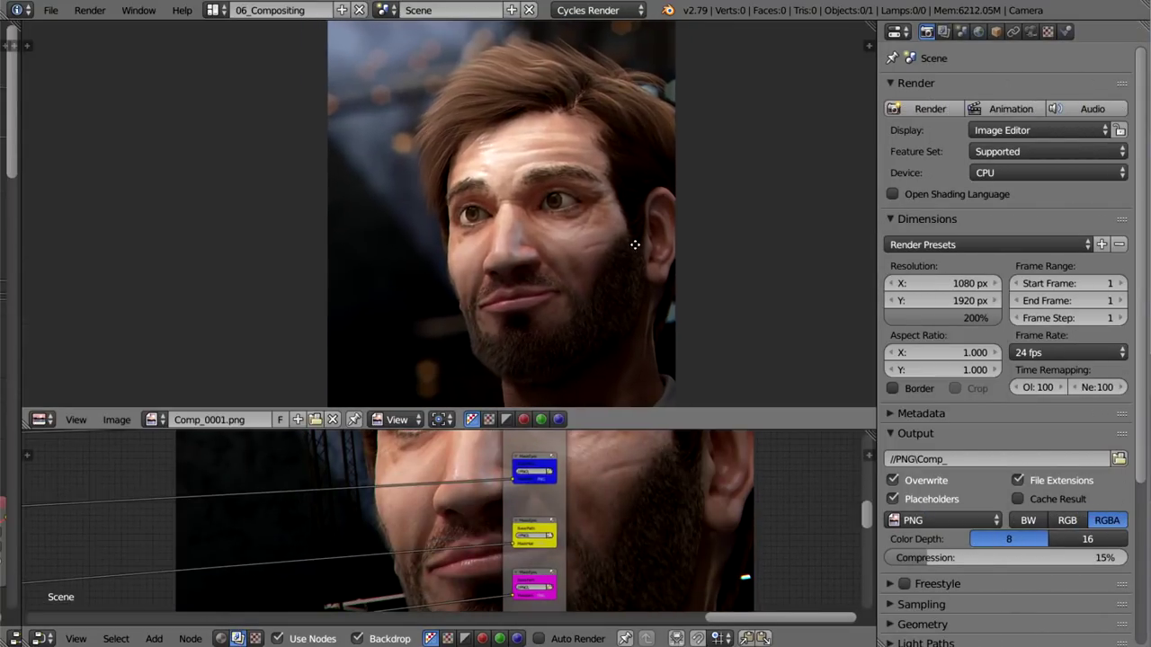
key("ctrl+space")
scroll(804, 170, "up", 6)
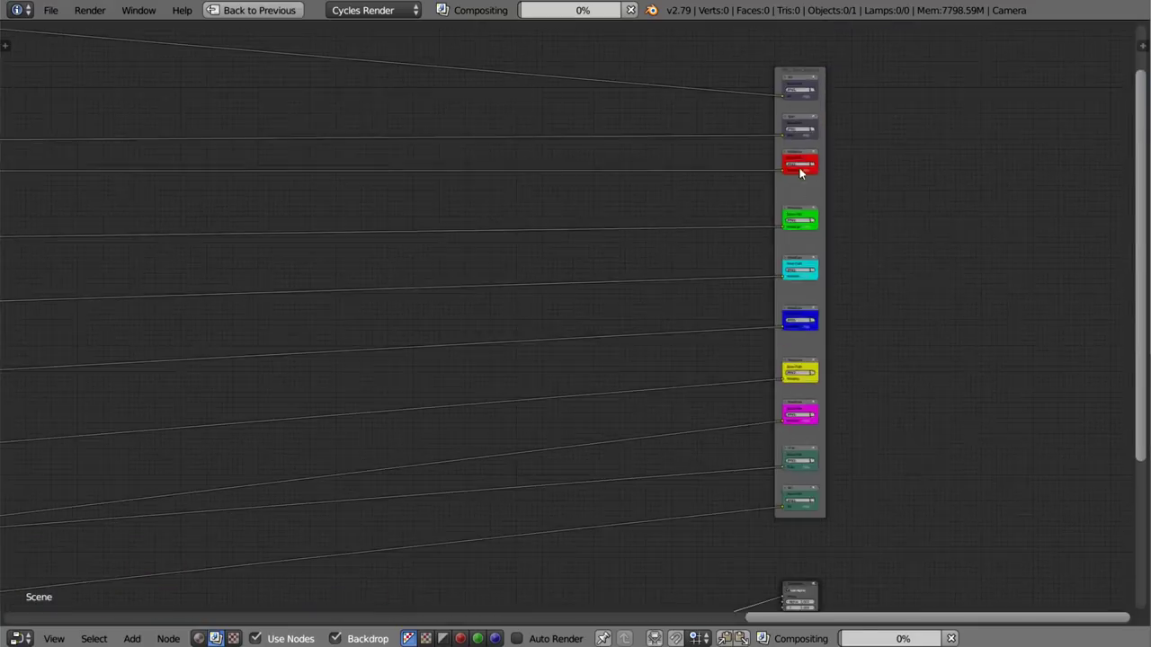
scroll(813, 166, "down", 5)
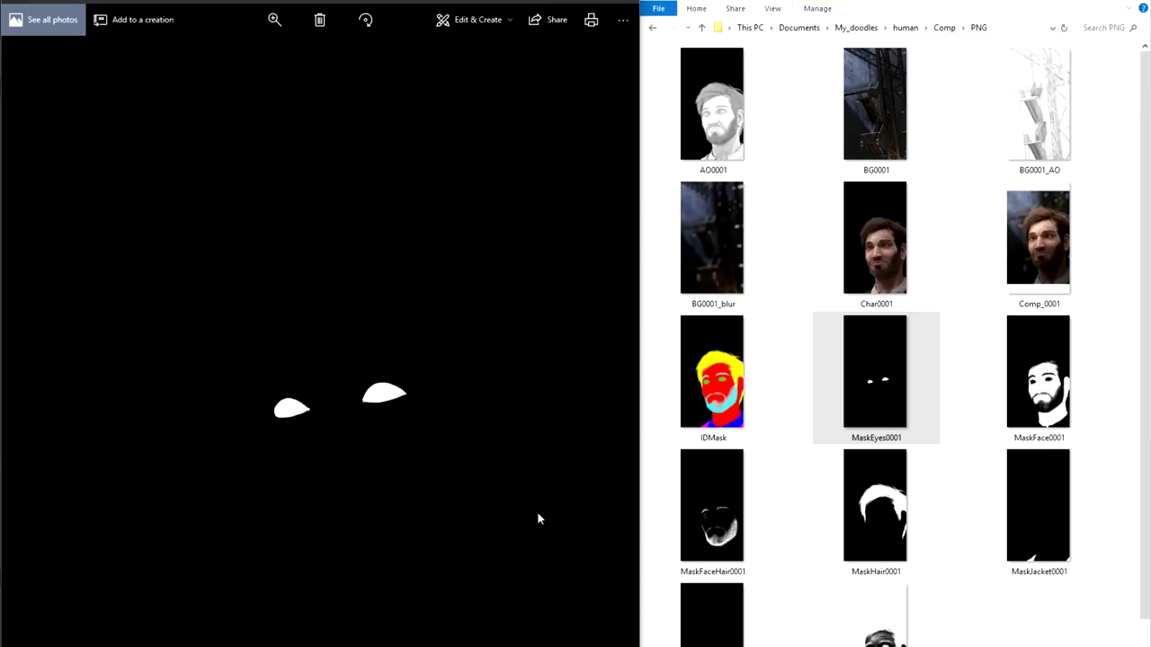
Browse the exported mask images in the photo viewer, starting from MaskEyes0001.
key("Right")
key("Right")
key("Right")
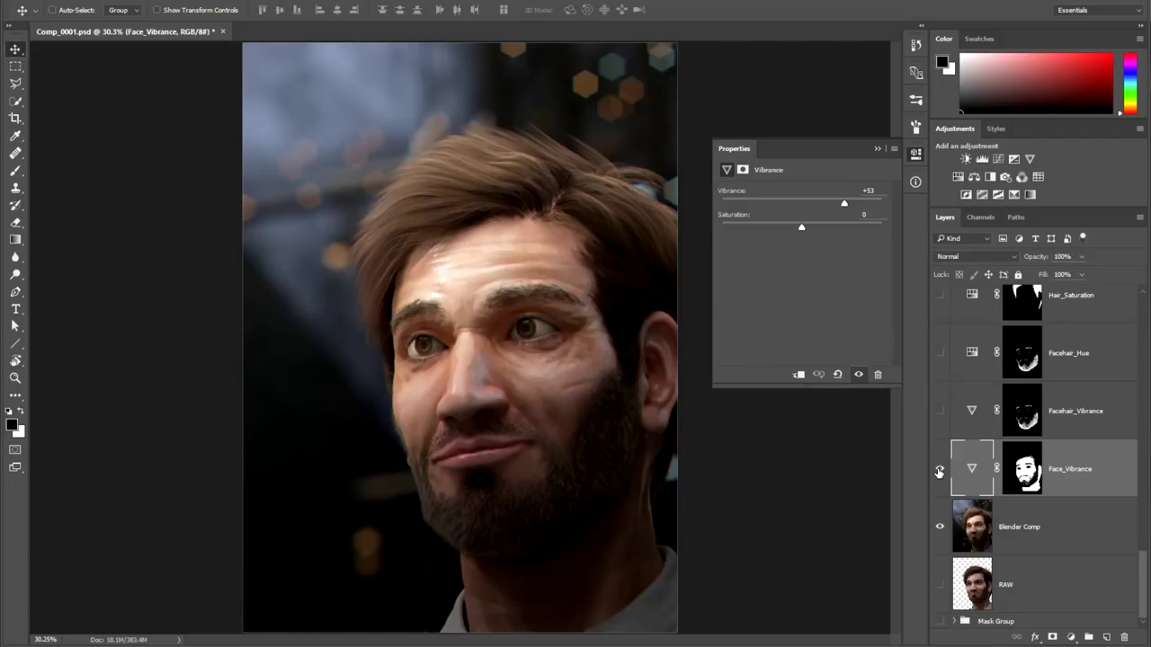
In Photoshop, make the Facehair_Vibrance, Facehair_Hue, Hair_Saturation and Hair_Adjustment layers visible.
left_click(942, 416)
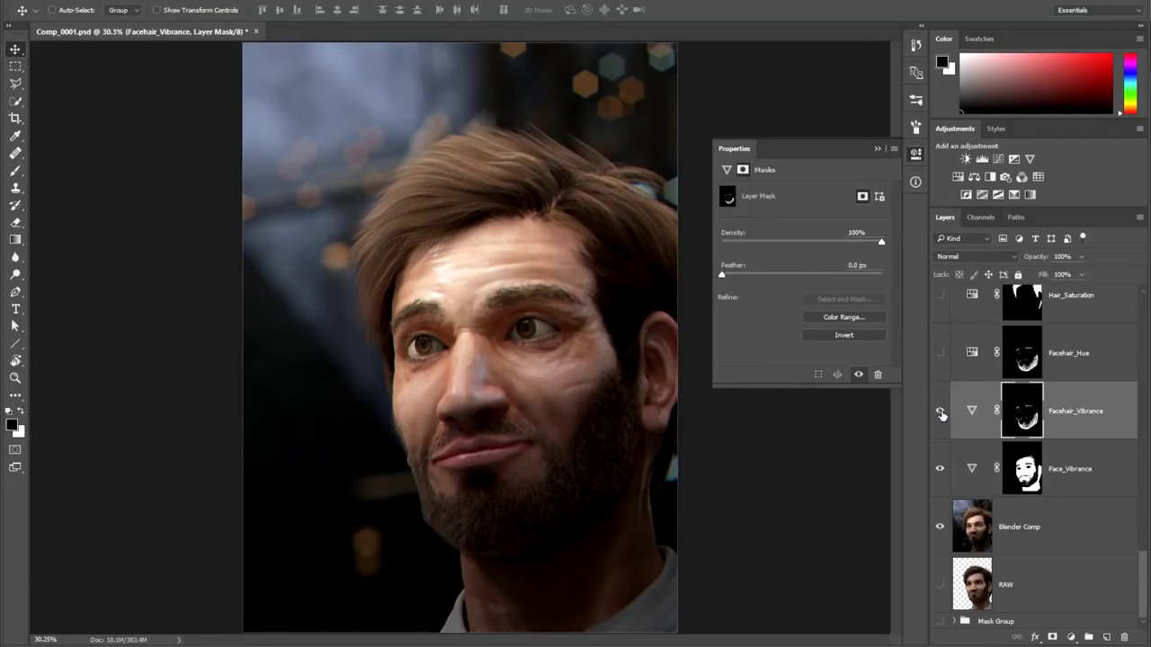
left_click(942, 355)
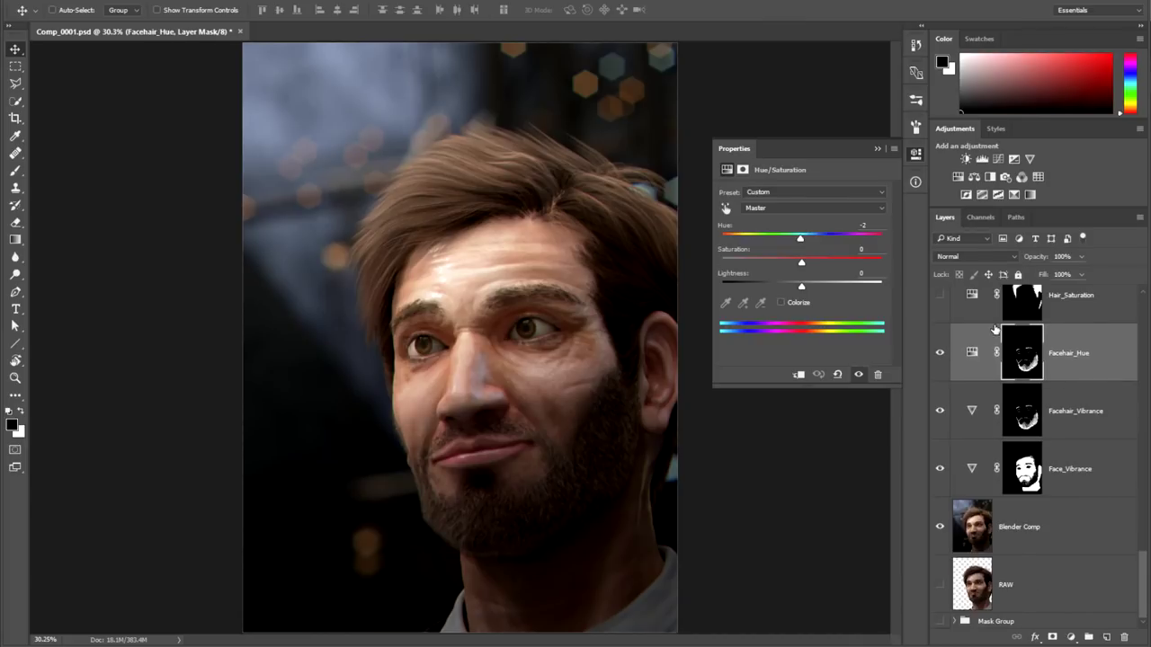
scroll(940, 410, "up", 2)
left_click(939, 411)
left_click(941, 353)
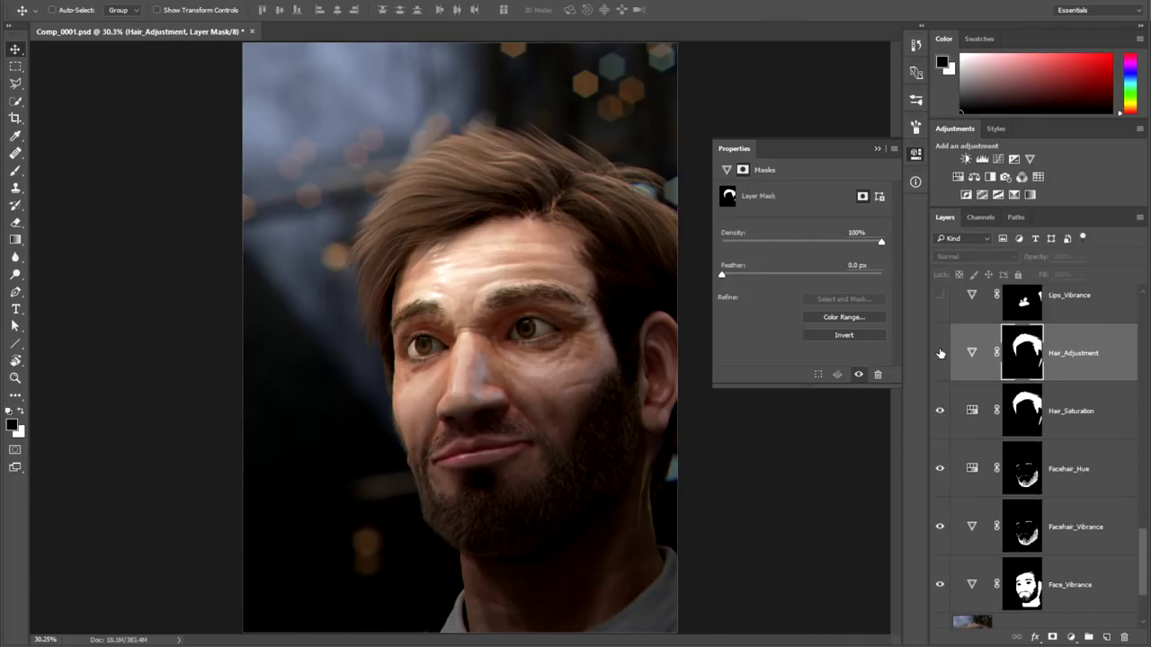
Turn on the Lips_Vibrance and Eyes Adjustment layers while viewing the face up close.
scroll(941, 353, "up", 2)
left_click(941, 416)
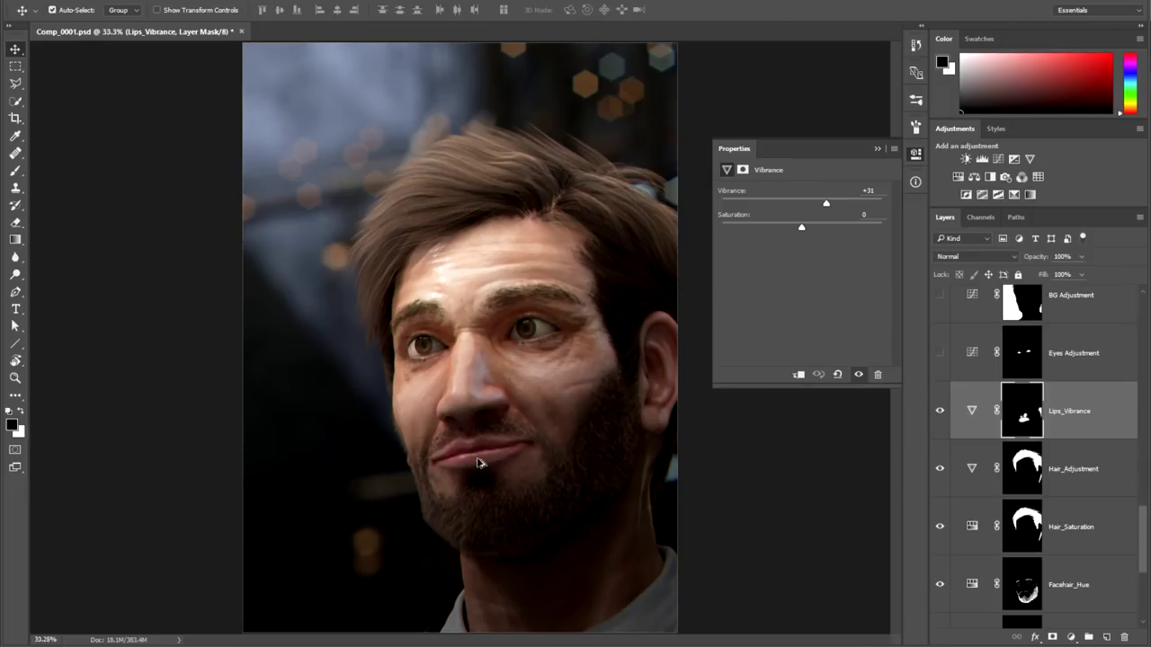
scroll(480, 462, "up", 3, "alt")
scroll(941, 413, "up", 2)
left_click(941, 472)
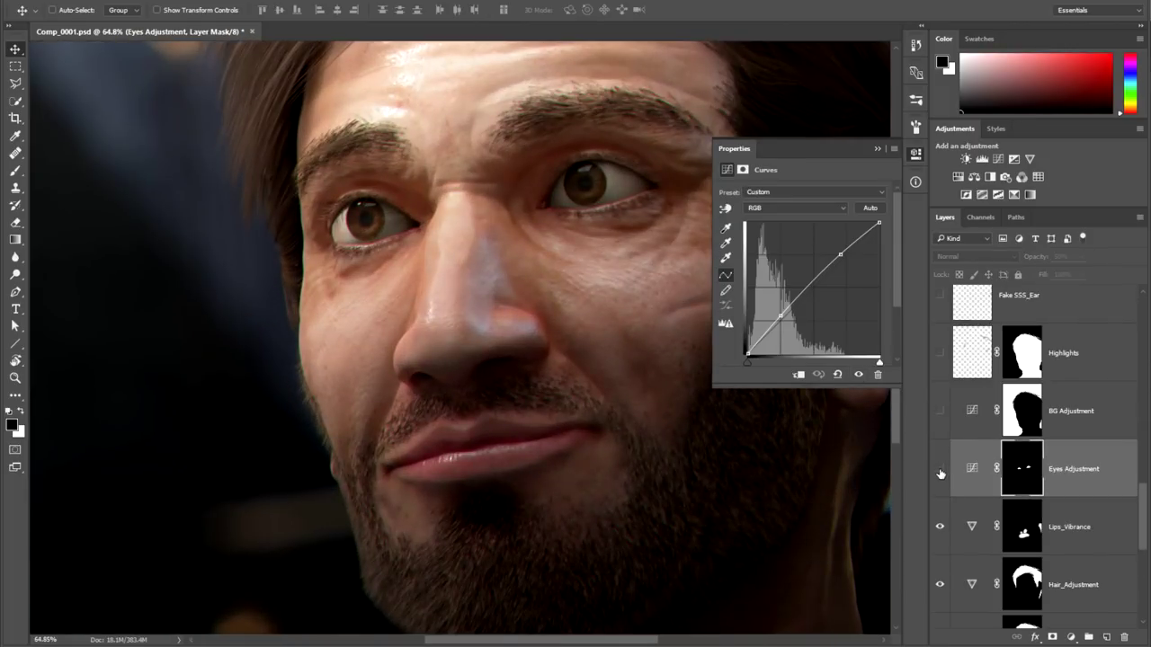
Turn on the BG Adjustment layer, fit the whole image in view and select the Highlights layer.
scroll(940, 472, "up", 1)
left_click(940, 472)
key("ctrl+0")
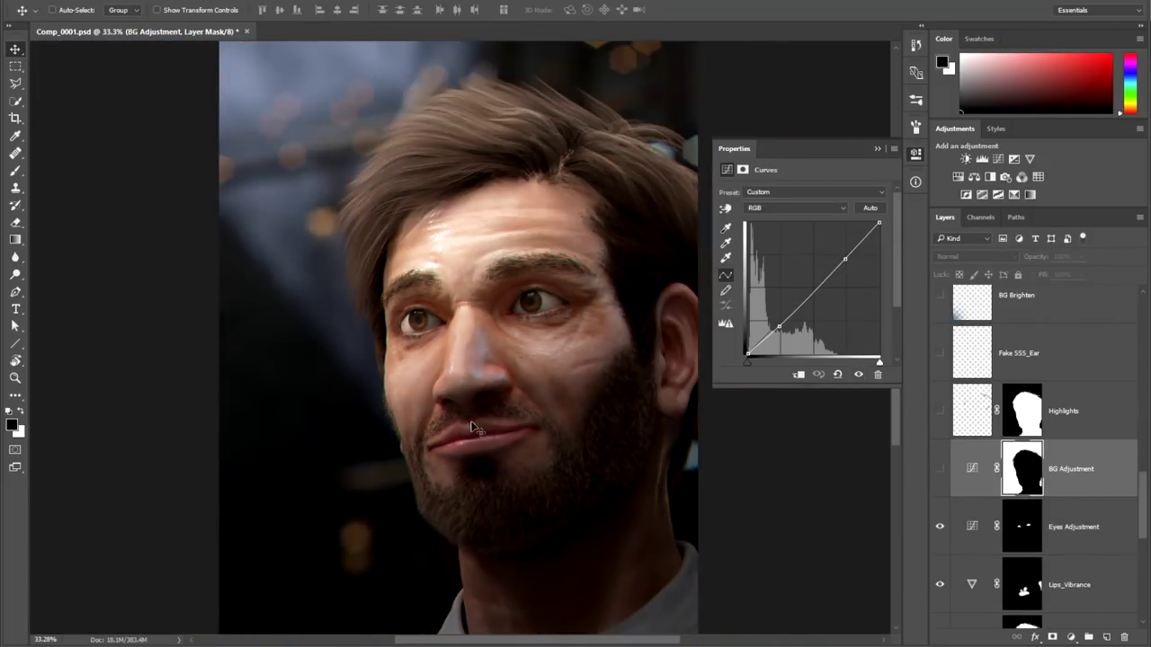
left_click(971, 411)
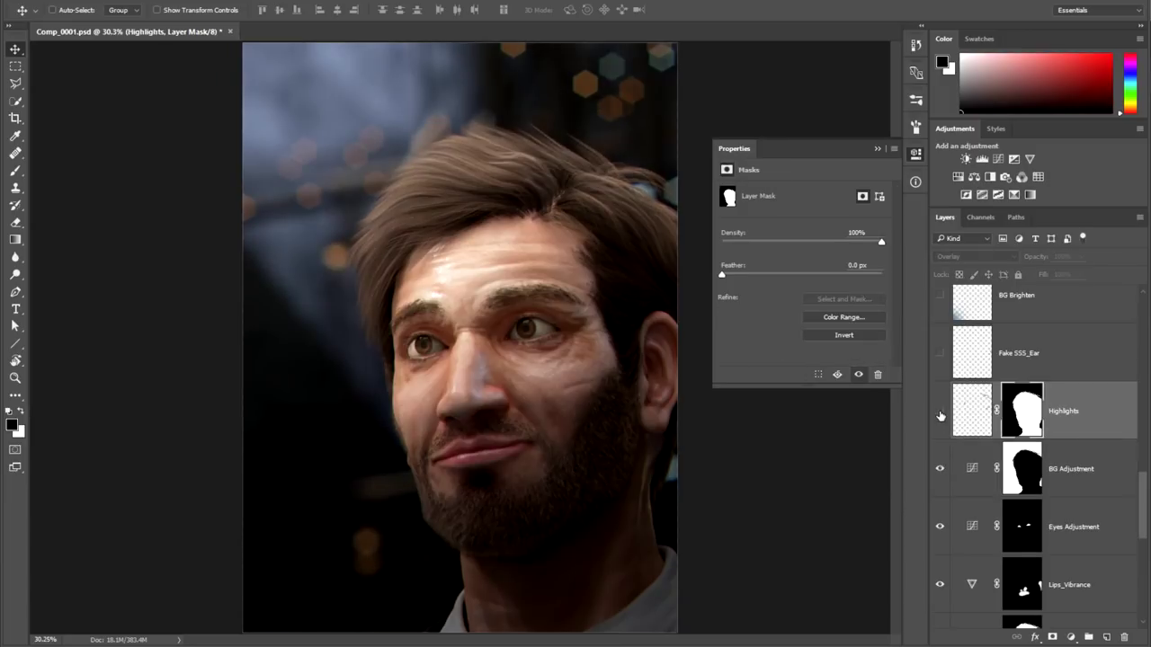
Select the Fake SSS_Ear layer and show its effect on the ear up close.
scroll(971, 388, "up", 1)
left_click(971, 388)
scroll(971, 389, "up", 2)
scroll(726, 384, "up", 5, "alt")
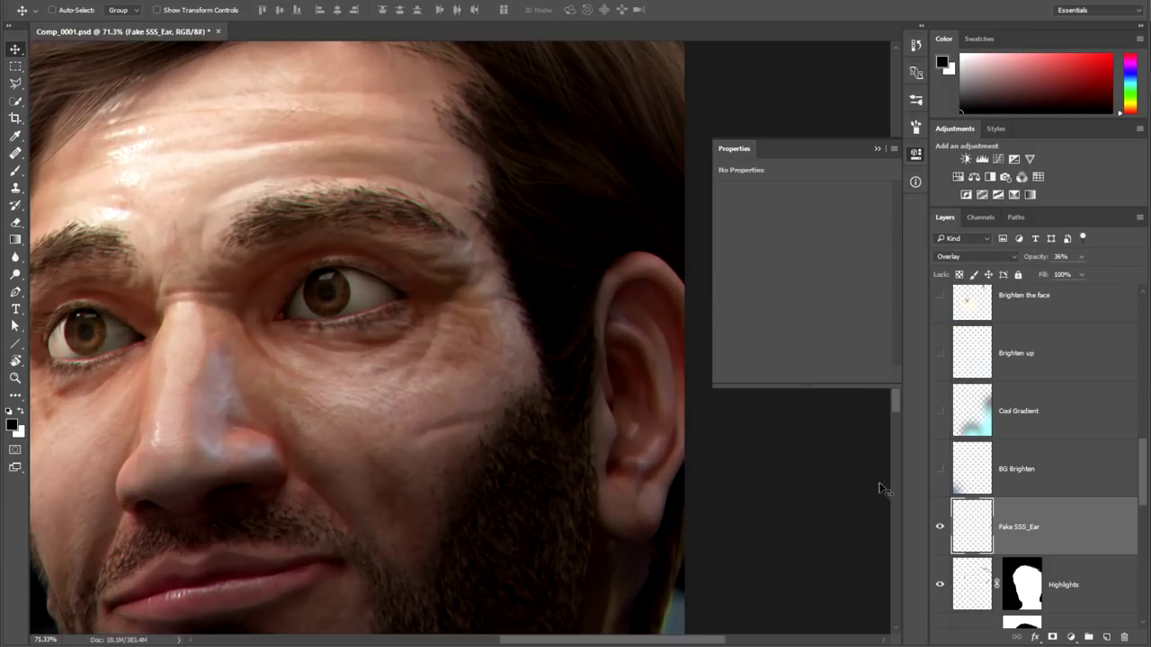
Make the BG Brighten and Cool Gradient layers visible.
left_click(940, 469)
scroll(839, 465, "down", 5, "alt")
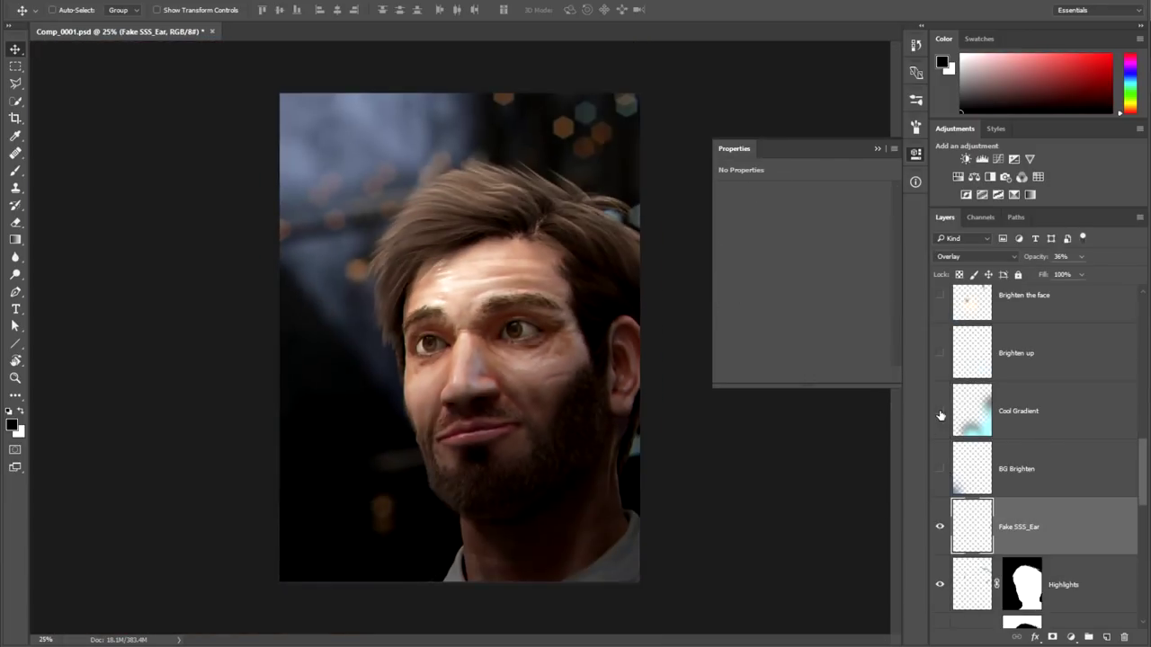
left_click(939, 413)
scroll(321, 552, "up", 2, "alt")
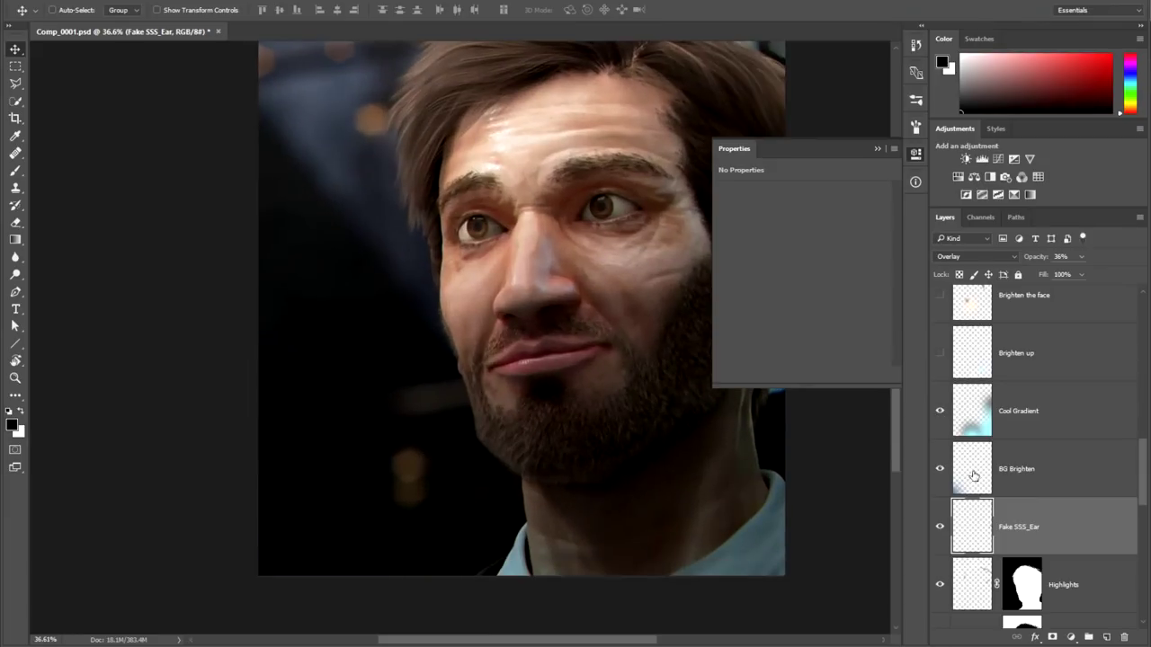
Select the Brighten up layer and make it visible.
scroll(755, 474, "down", 1, "alt")
left_click(1033, 353)
left_click(939, 352)
scroll(1034, 414, "up", 2)
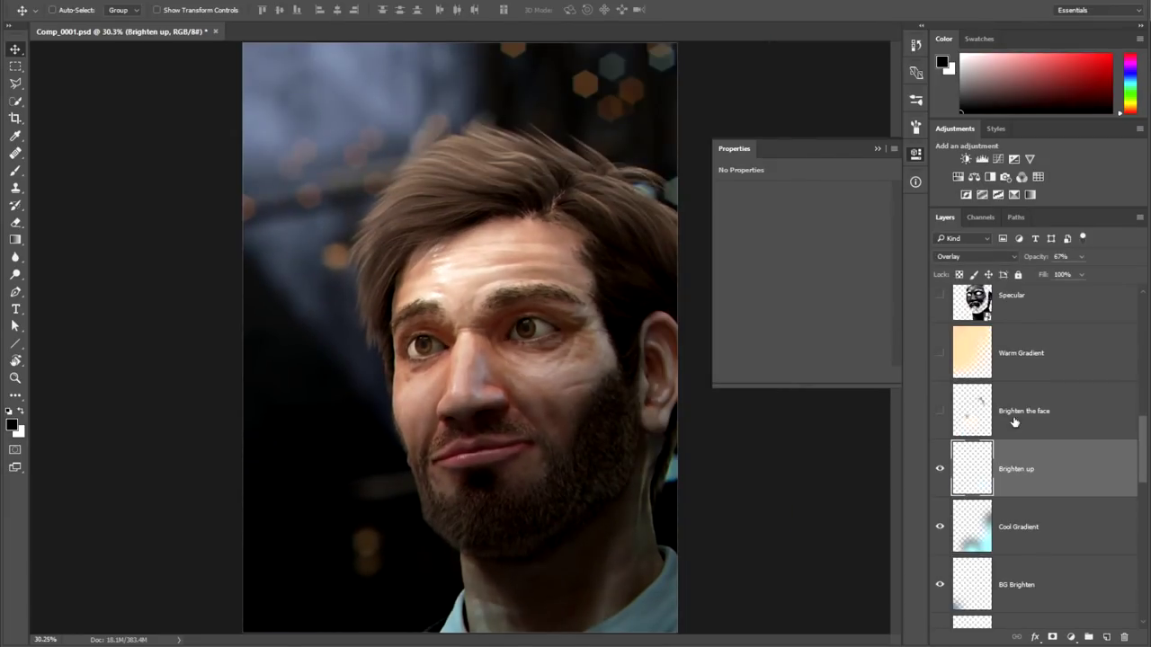
Make the Brighten the face, Warm Gradient and Specular layers visible.
left_click(1034, 411)
left_click(939, 412)
left_click(1007, 352)
scroll(942, 412, "up", 2)
left_click(940, 467)
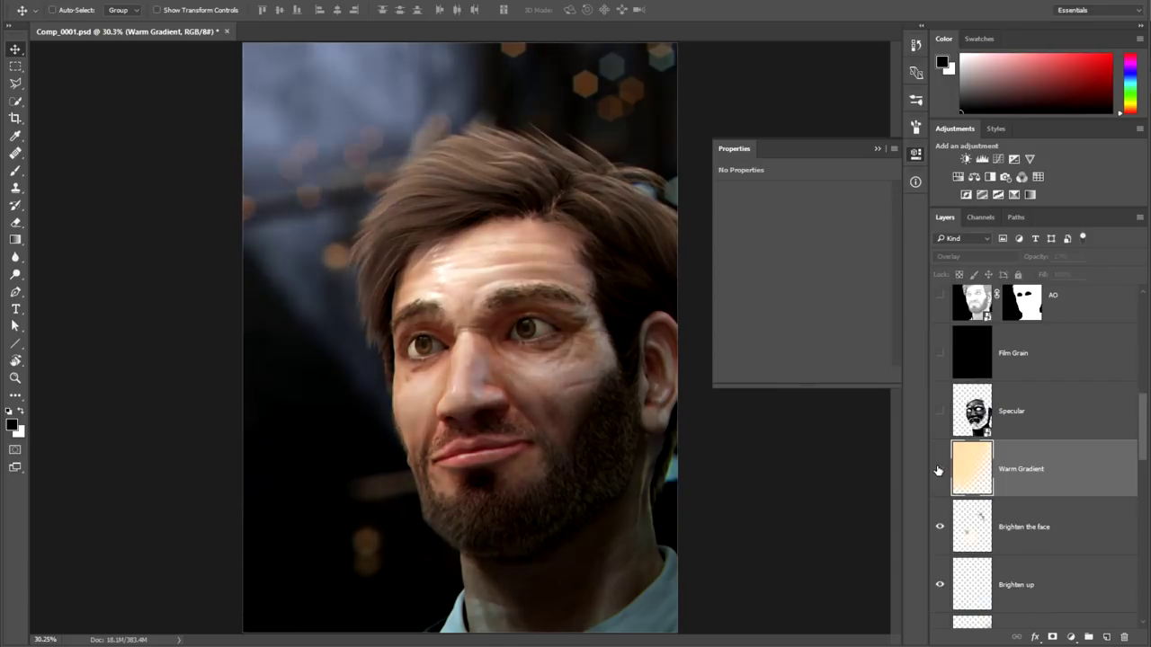
scroll(989, 469, "up", 1)
left_click(1009, 469)
left_click(940, 468)
Make the Film Grain layer visible, inspect the grain up close around the eye and fit the whole image in view.
scroll(940, 469, "up", 1)
left_click(1003, 468)
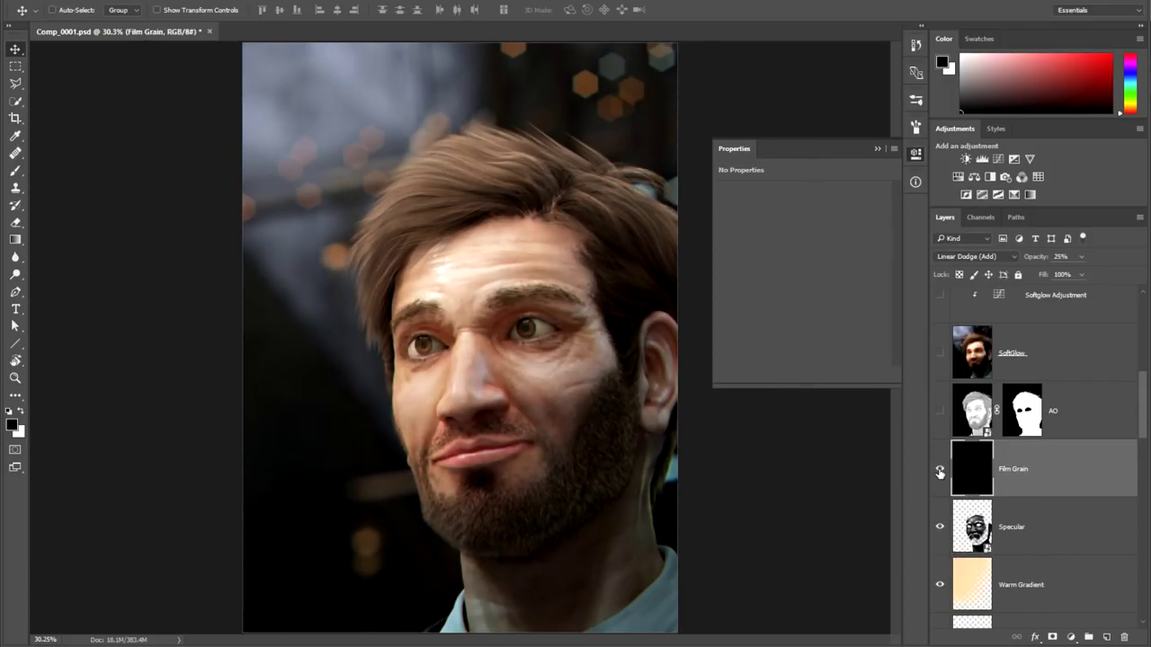
left_click(940, 469)
scroll(375, 323, "up", 7, "alt")
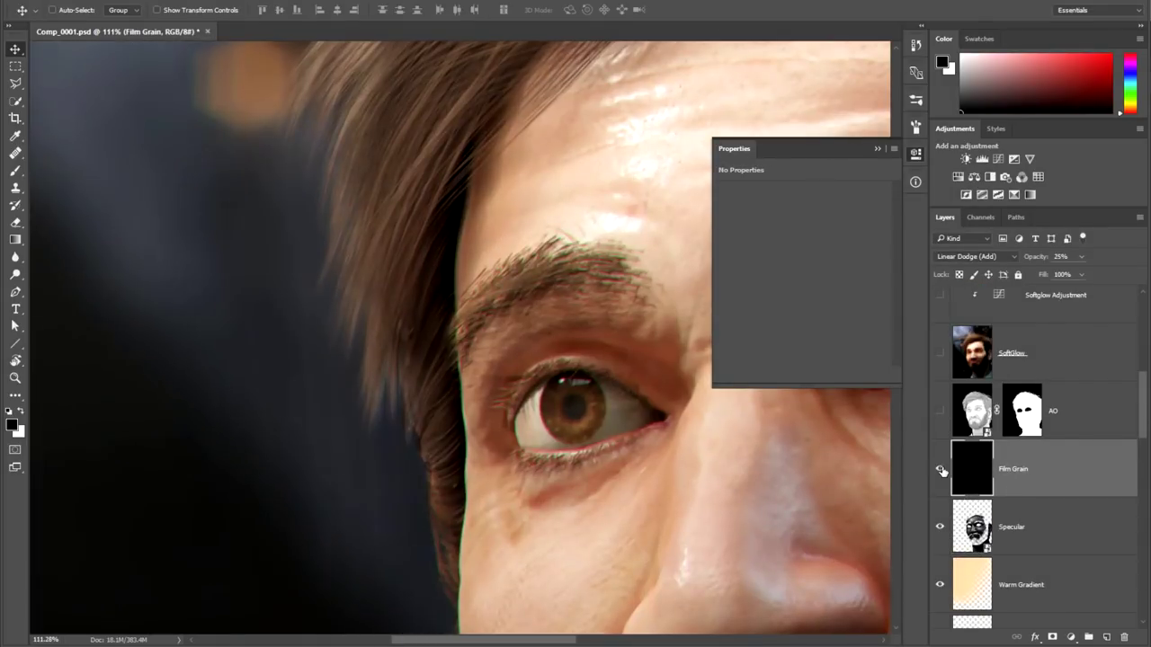
key("ctrl+0")
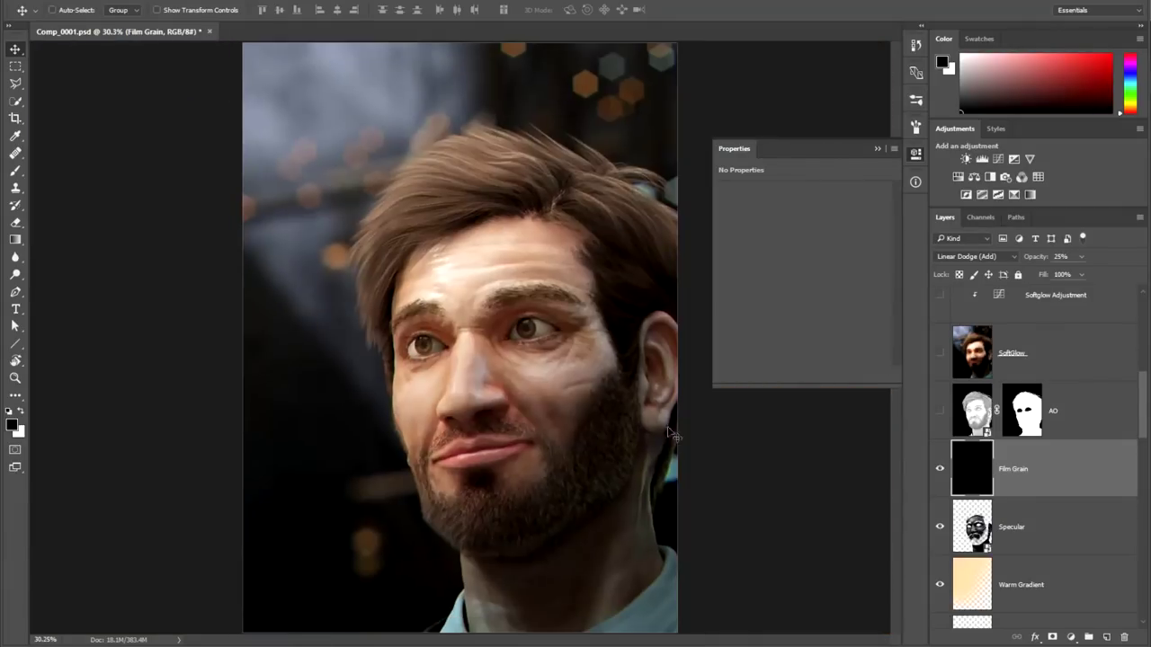
Make the AO, SoftGlow, Softglow Adjustment and Color Lookup 2 layers visible.
left_click(976, 415)
left_click(939, 414)
scroll(939, 418, "up", 3)
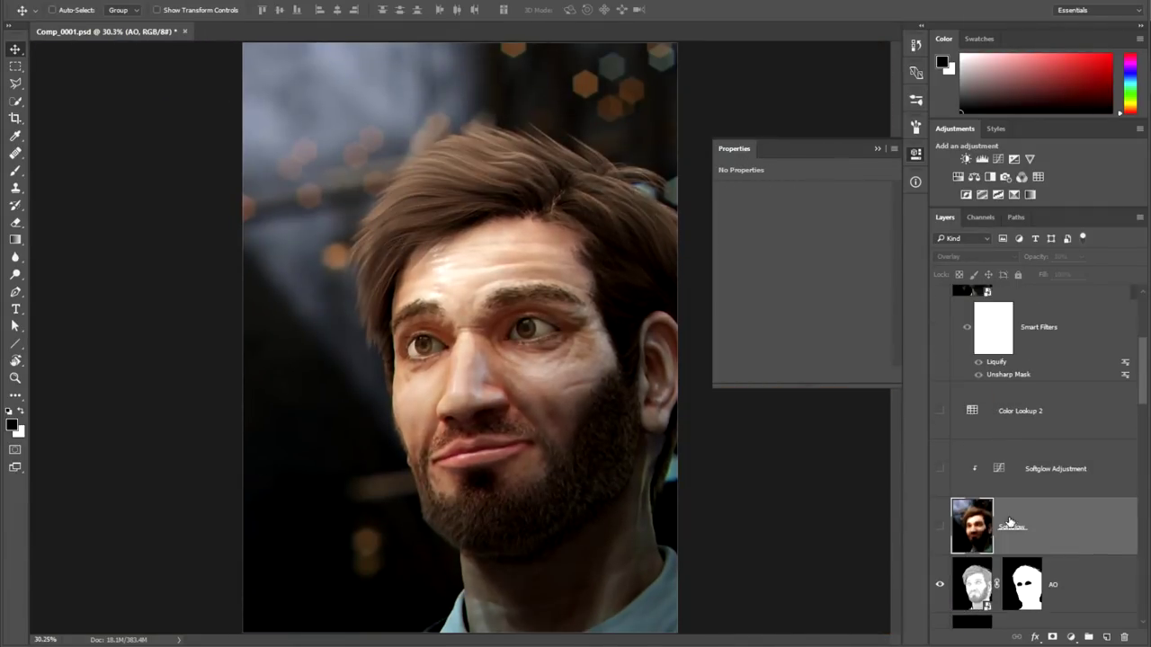
left_click(939, 529)
left_click(998, 468)
left_click(940, 470)
left_click(966, 411)
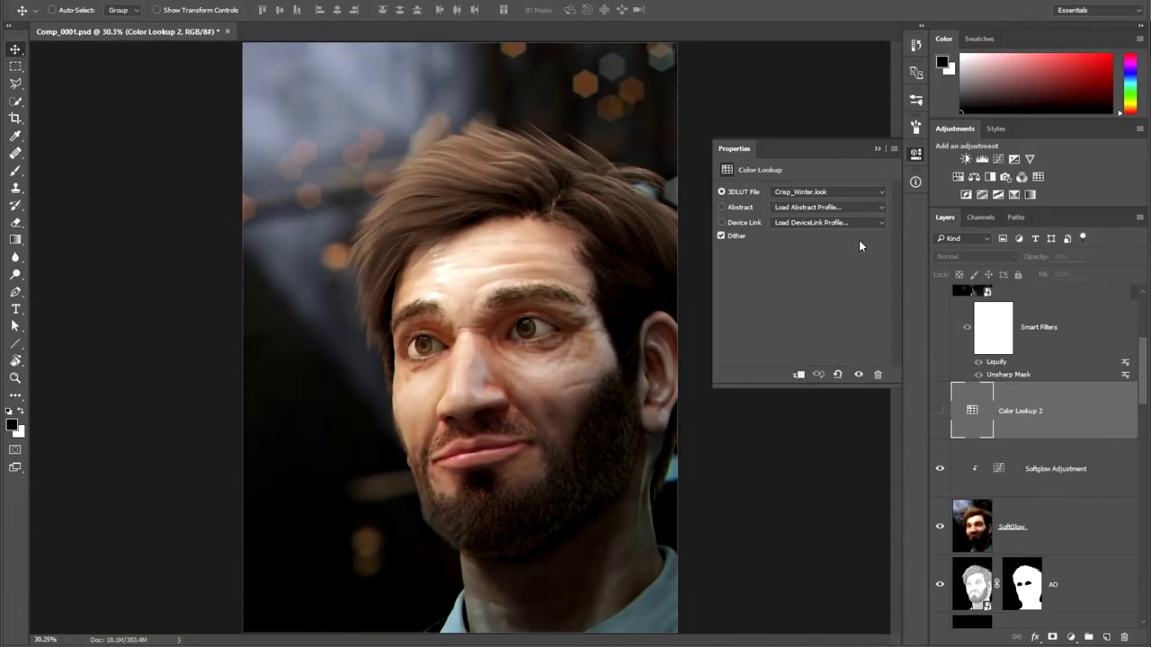
left_click(938, 411)
Select the SmartObject_Liquify and Unsharp Mask layer and compare the face with it shown and hidden, including up close.
scroll(939, 411, "up", 2)
left_click(1054, 439)
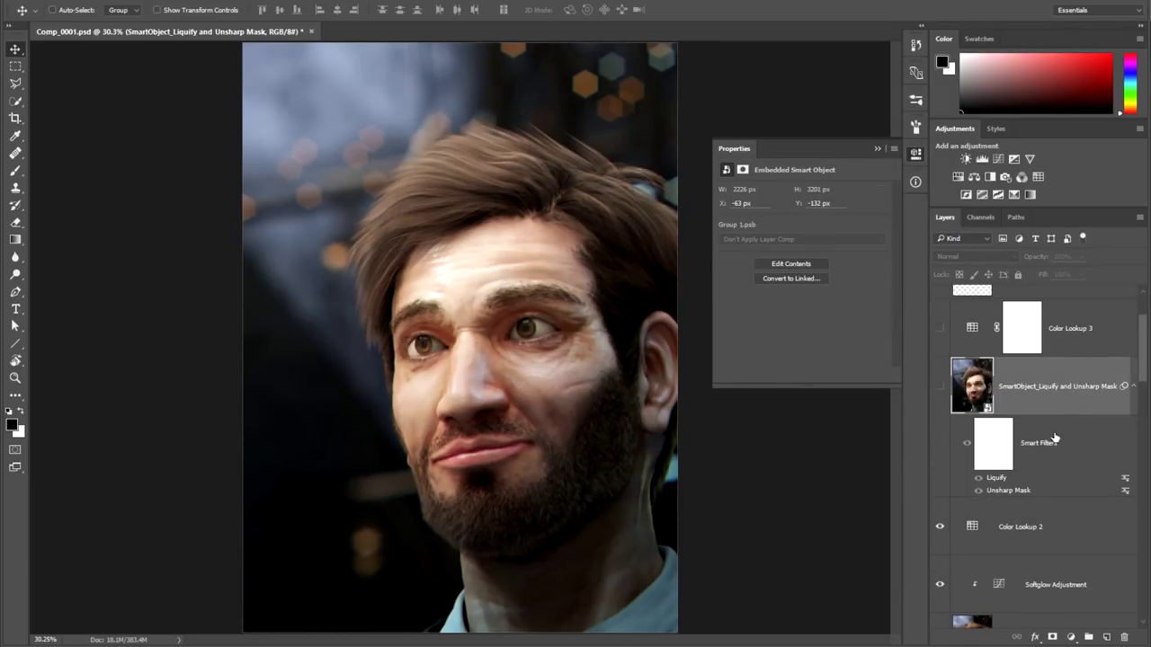
left_click(940, 387)
left_click(939, 386)
left_click(940, 387)
left_click(940, 387)
left_click(939, 386)
left_click(939, 387)
left_click(939, 386)
left_click(939, 387)
scroll(571, 373, "up", 3, "alt")
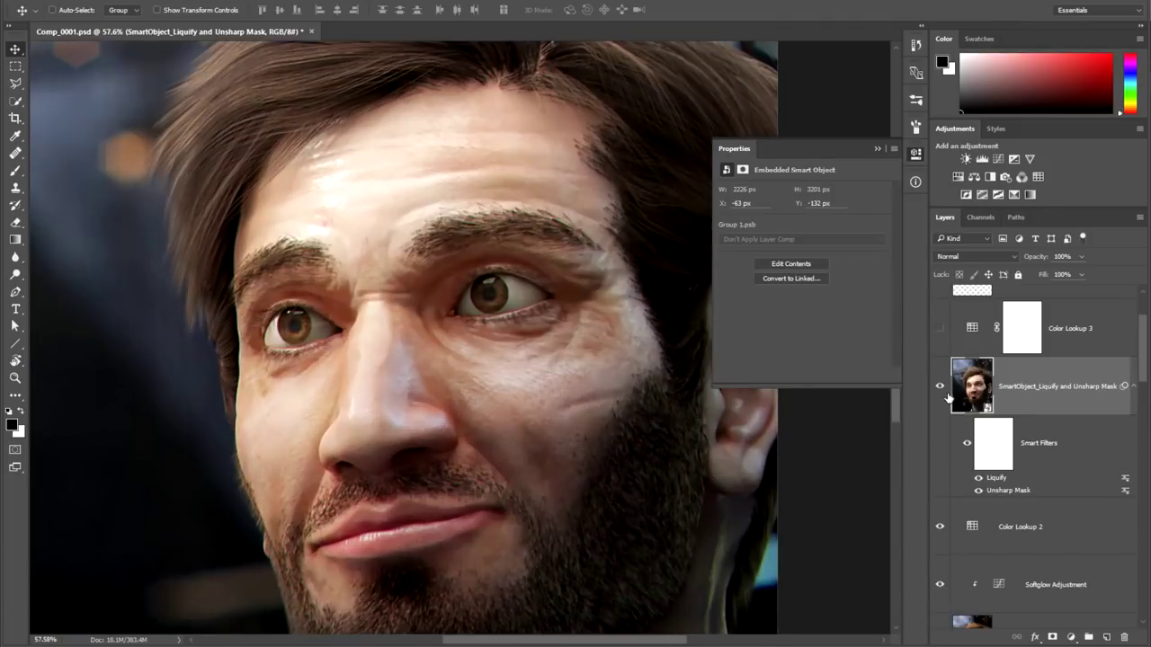
Stamp all visible layers into a new layer above Color Lookup 2 and convert it to a smart object.
key("ctrl+shift+alt+e")
scroll(503, 398, "down", 3, "alt")
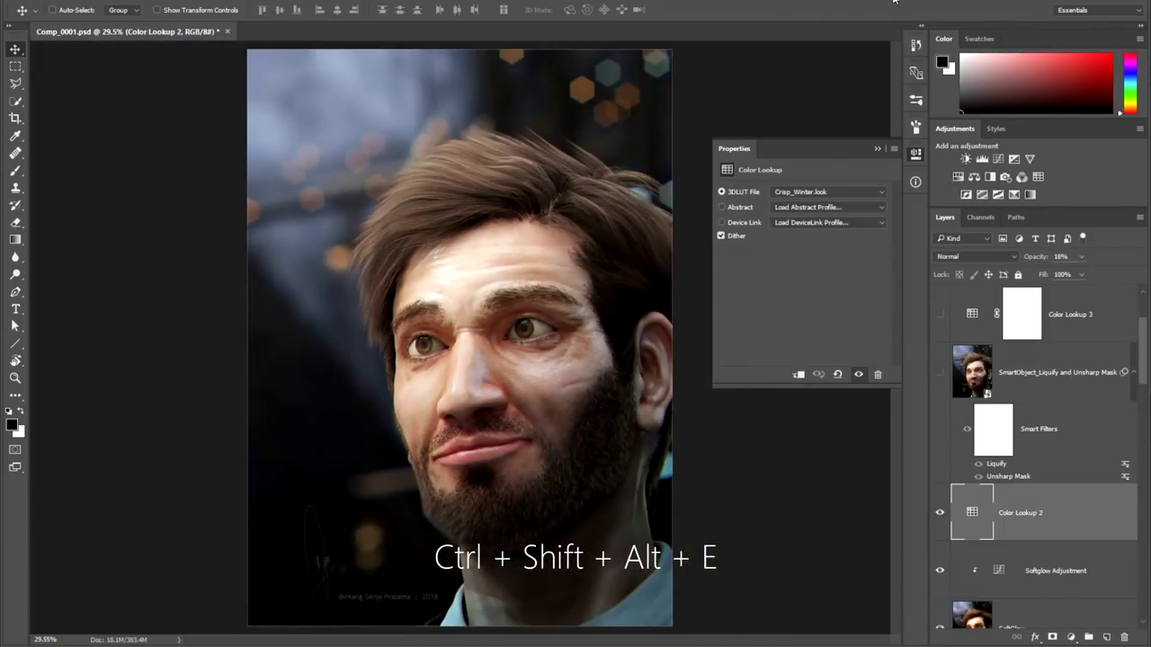
right_click(1034, 512)
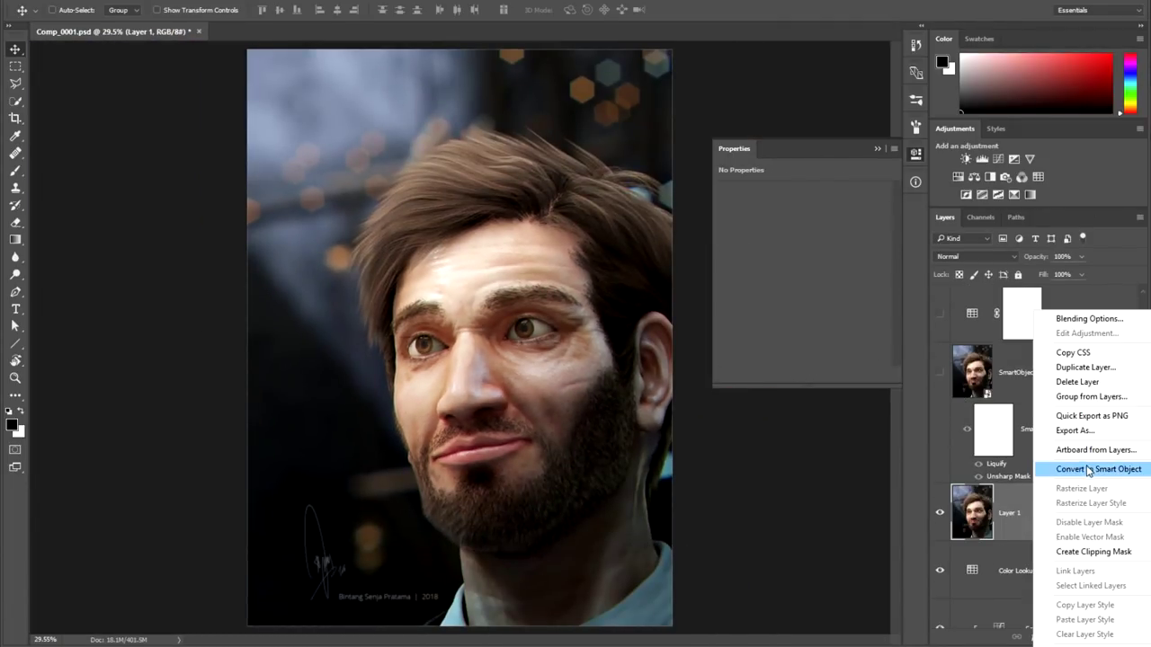
left_click(1077, 472)
Apply a Liquify filter to the stamped smart object, reducing the warp brush size to 150.
left_click(211, 2)
left_click(269, 90)
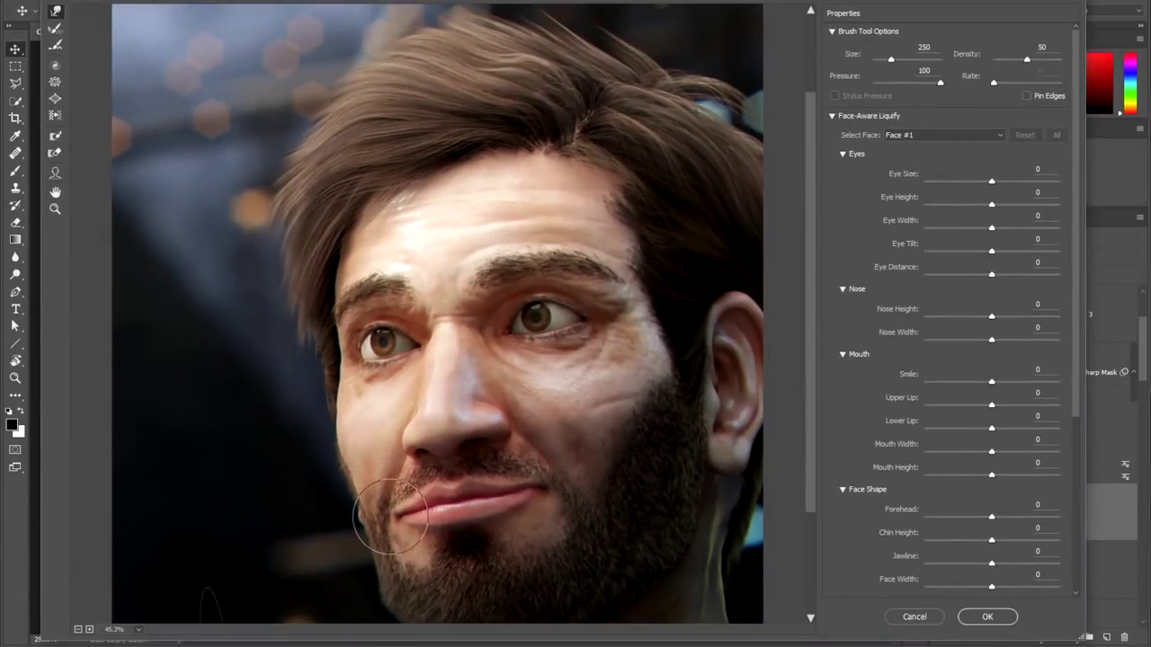
key("bracketleft")
key("bracketleft")
key("bracketleft")
key("bracketleft")
key("bracketleft")
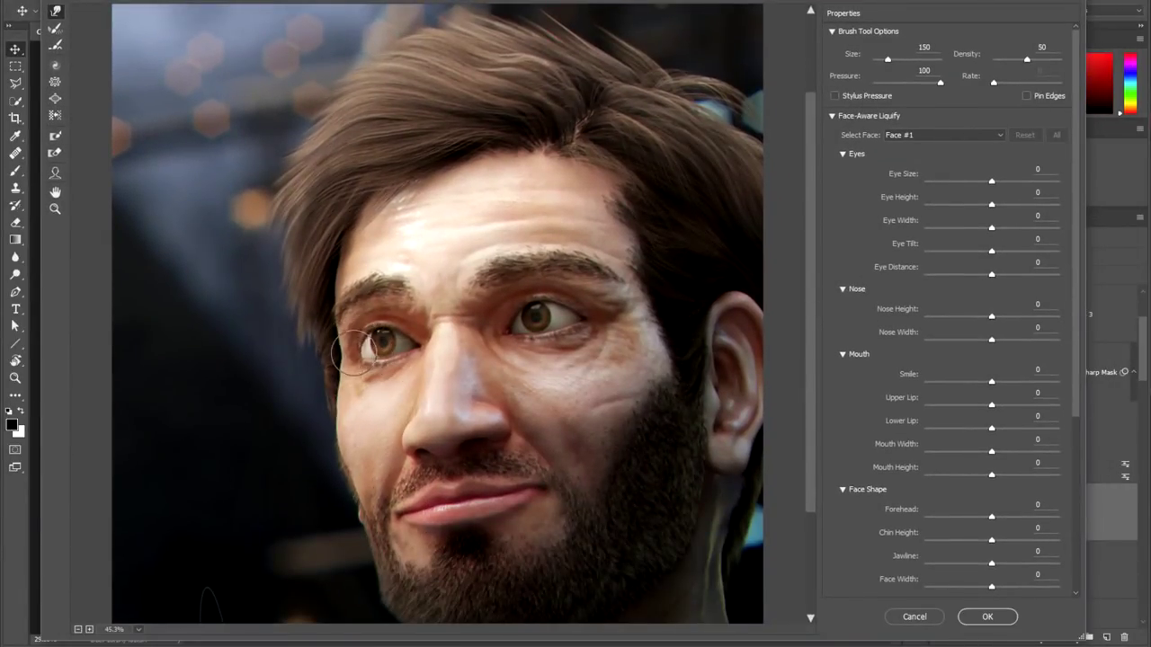
scroll(462, 419, "down", 2)
left_click(987, 616)
Apply an Unsharp Mask filter to the stamped smart object with amount 50%, radius 3.0 pixels and threshold 0.
left_click(209, 2)
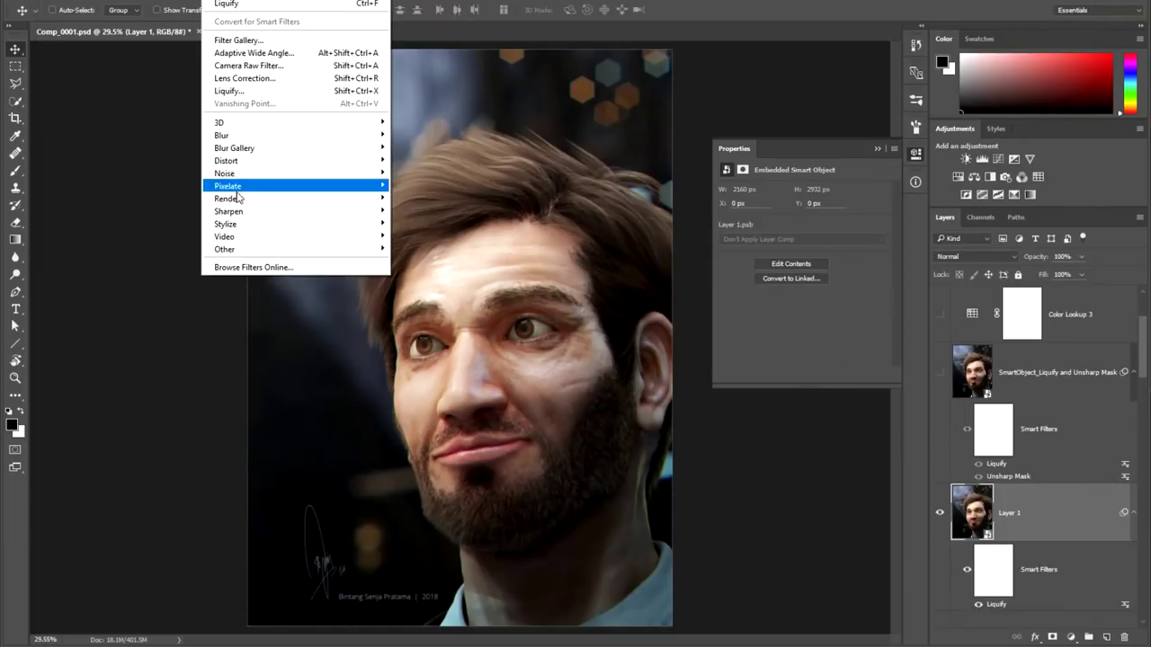
mouse_move(226, 188)
left_click(180, 275)
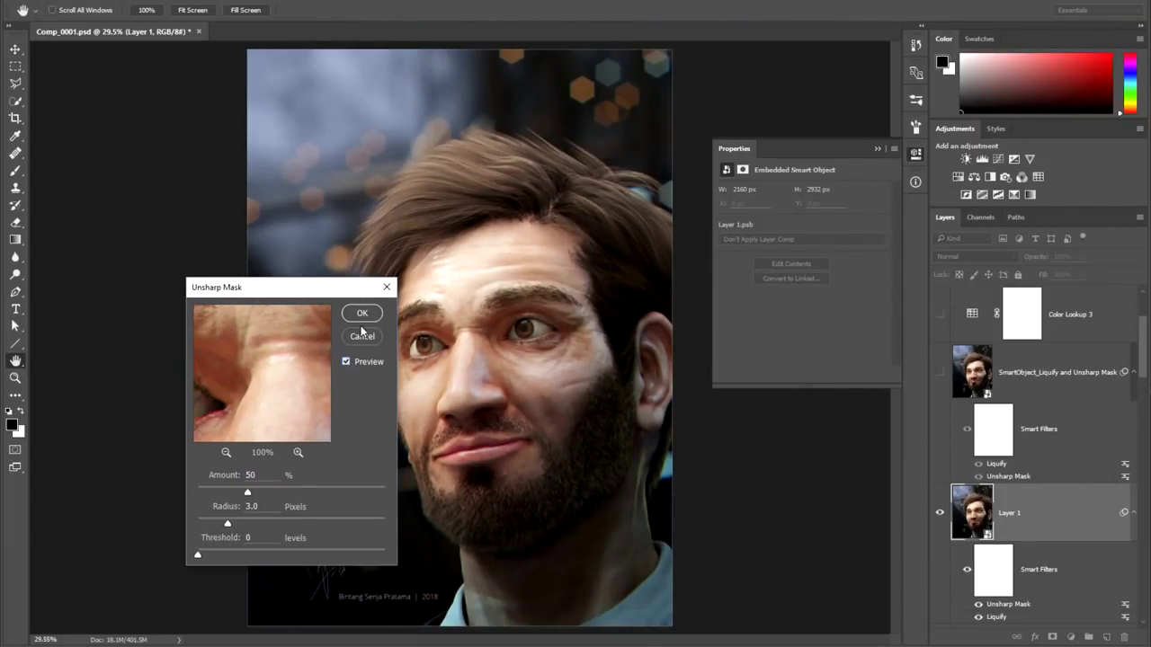
left_click(361, 316)
scroll(1133, 412, "down", 3)
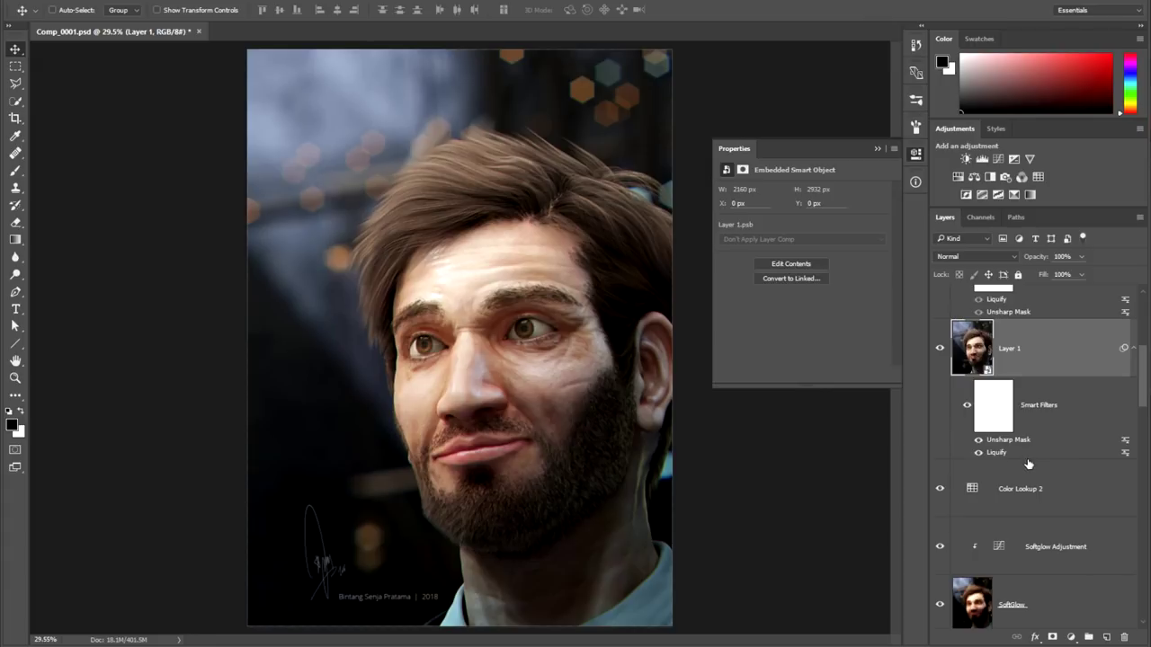